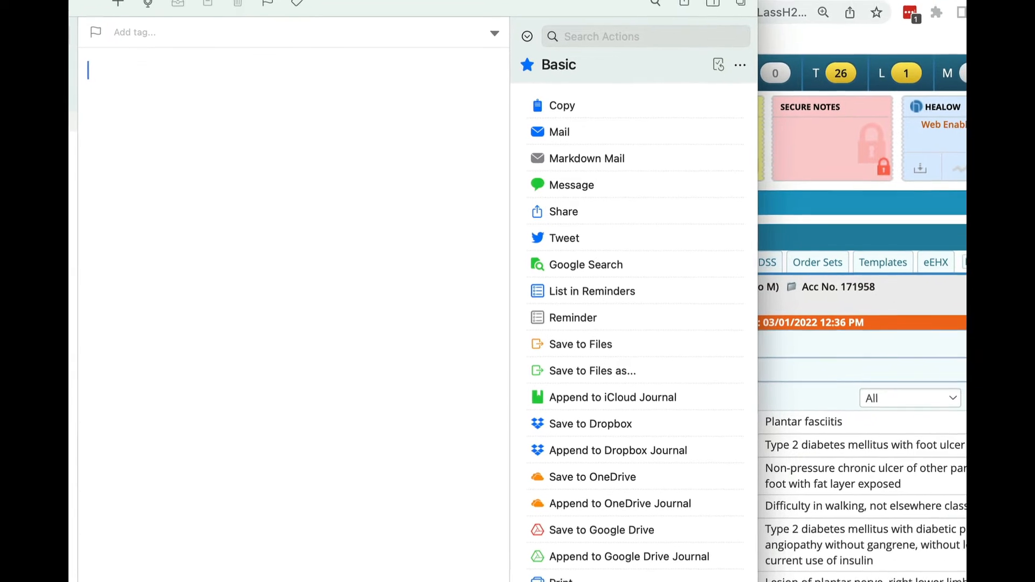
Open the full TextExpander application window from its quick snippet search.
click(711, 16)
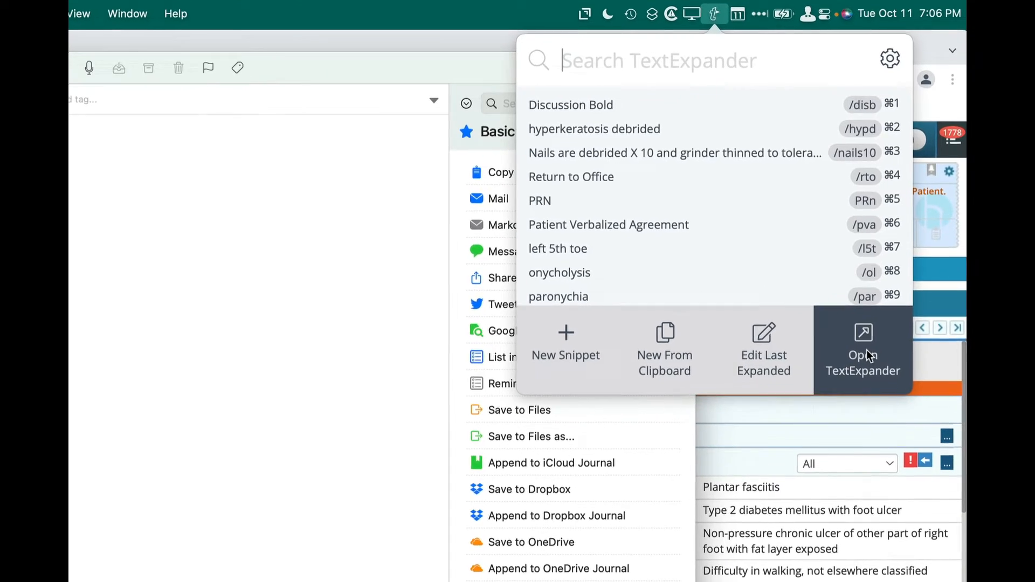
click(864, 356)
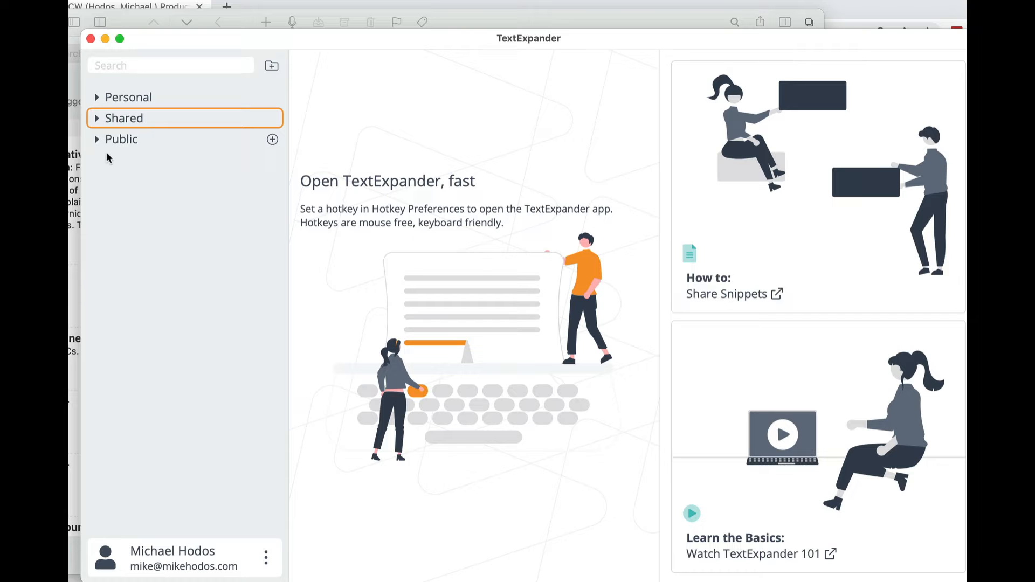
Switch to the blank note in Drafts, expand the /mjh name snippet on three separate lines, and clear the note.
key(super+Tab)
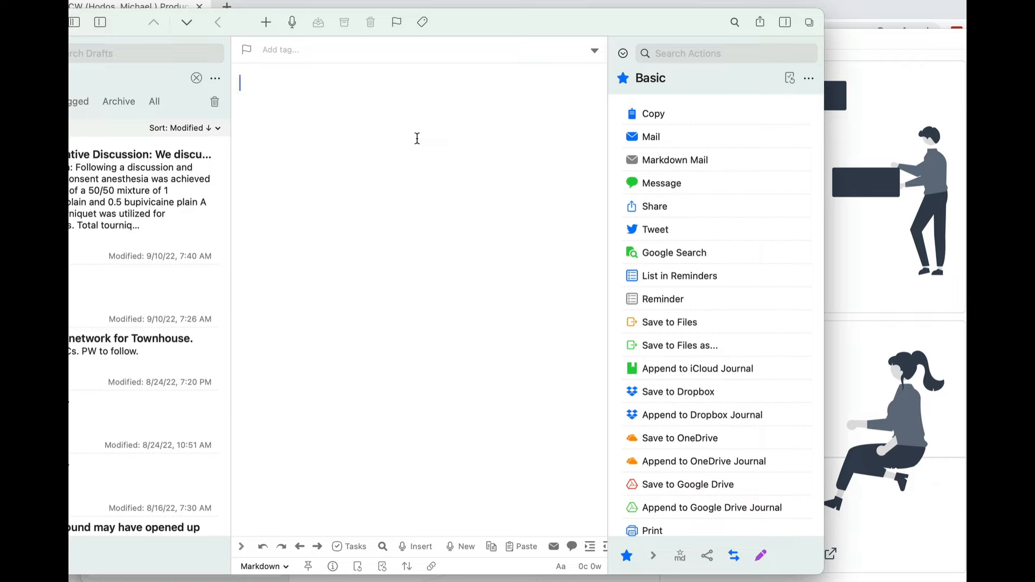
text(/)
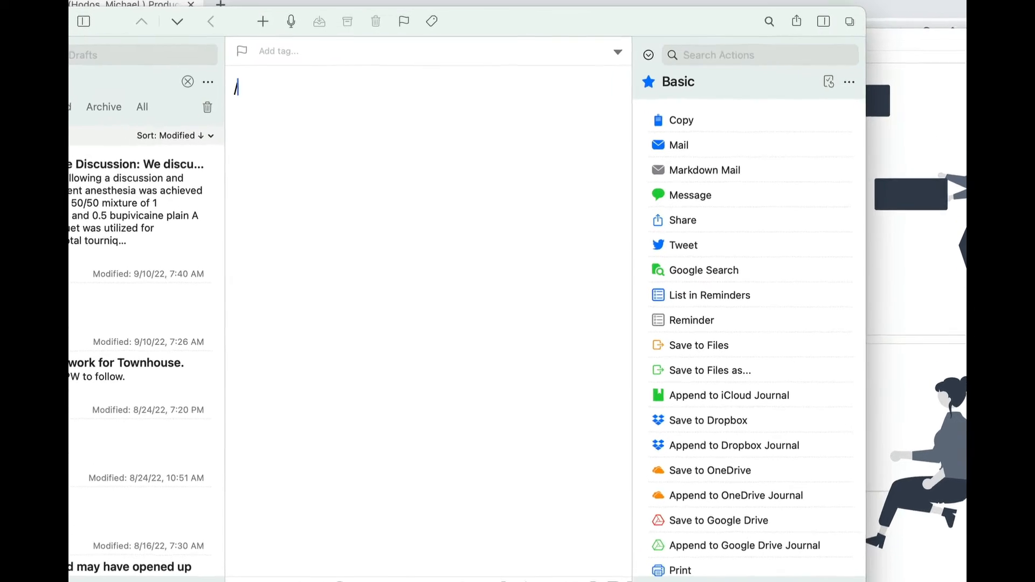
key(BackSpace)
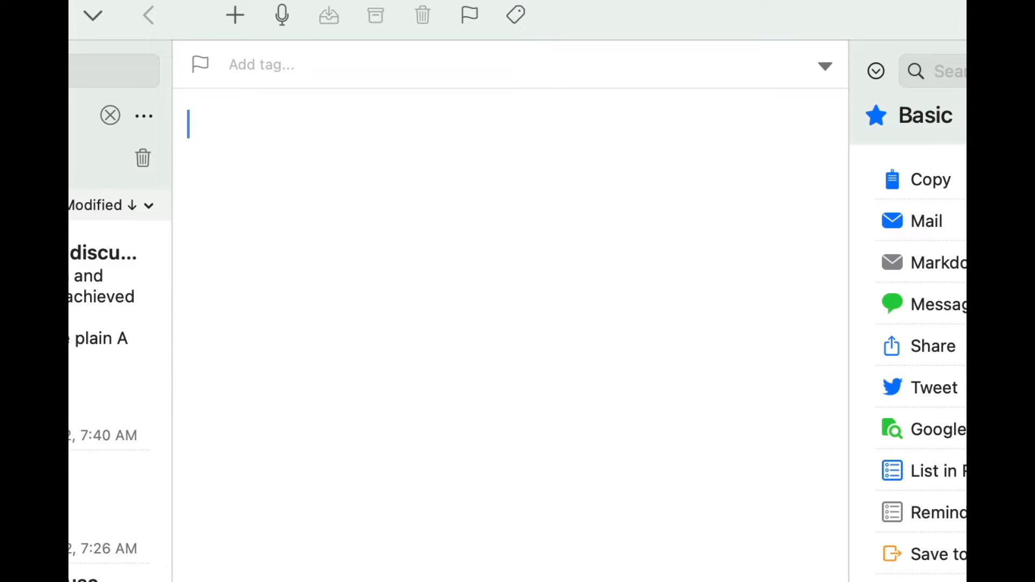
text(/mj)
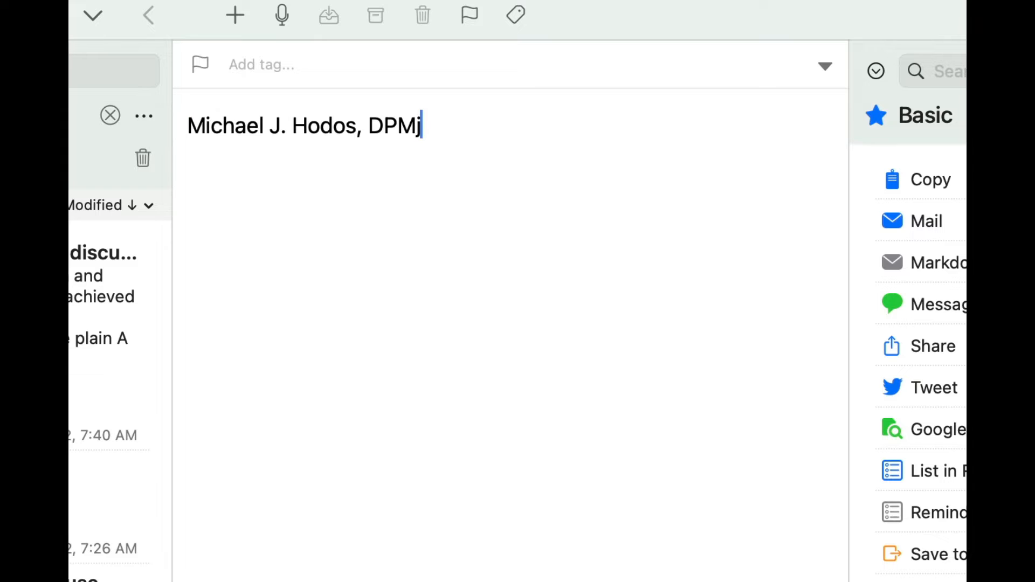
key(BackSpace)
key(Return)
text(/mj)
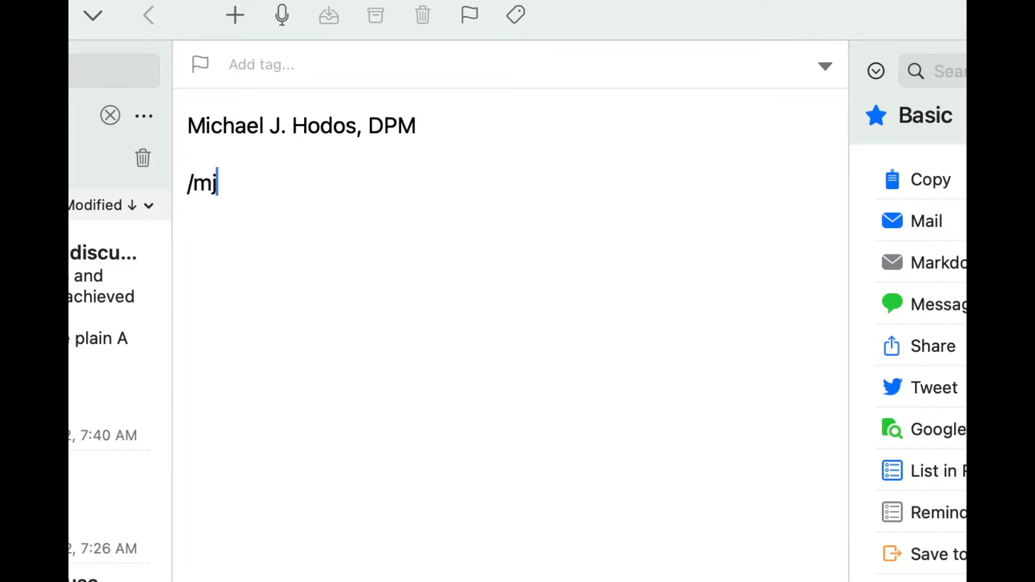
key(BackSpace)
key(Return)
text(/)
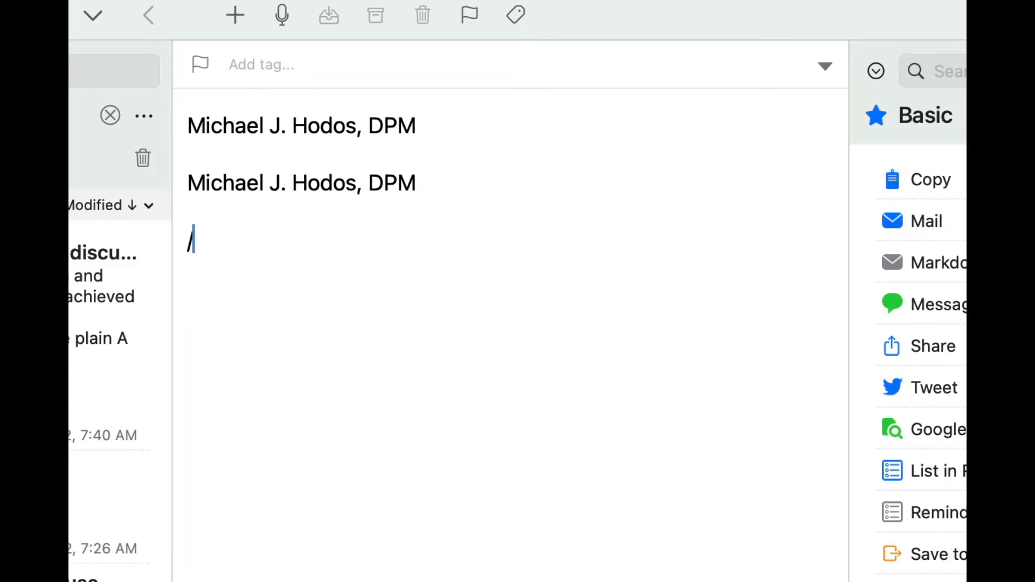
text(mj)
key(Return)
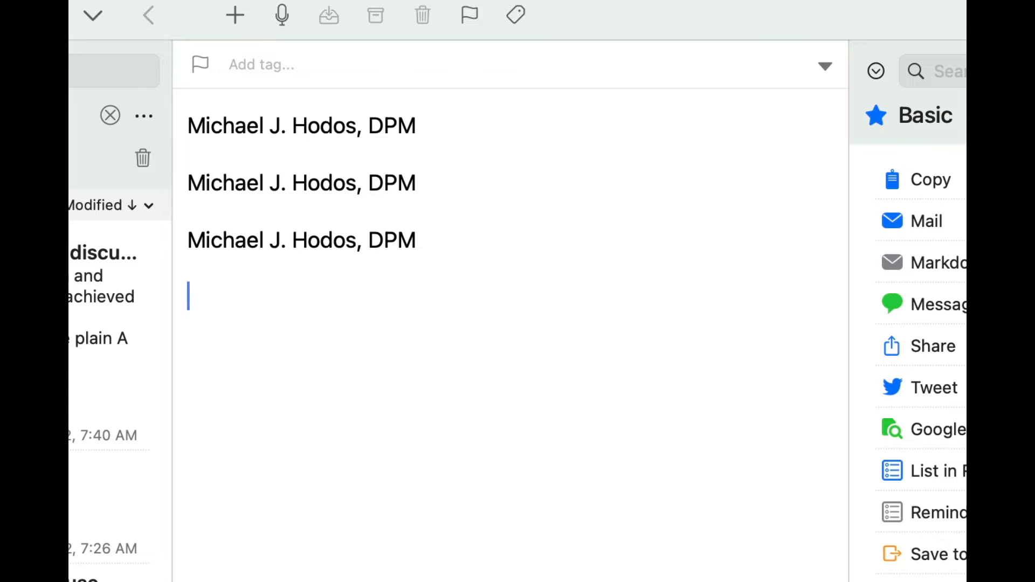
key(super+a)
key(BackSpace)
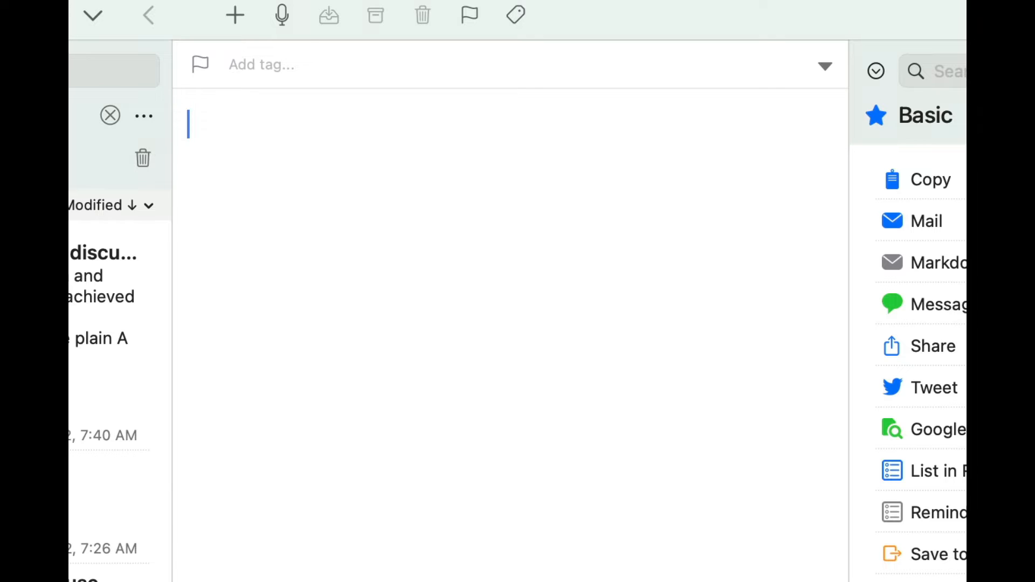
Expand the /mcell and /kcell phone snippets and the e-mail address snippet on separate lines of the note.
text(/mcell)
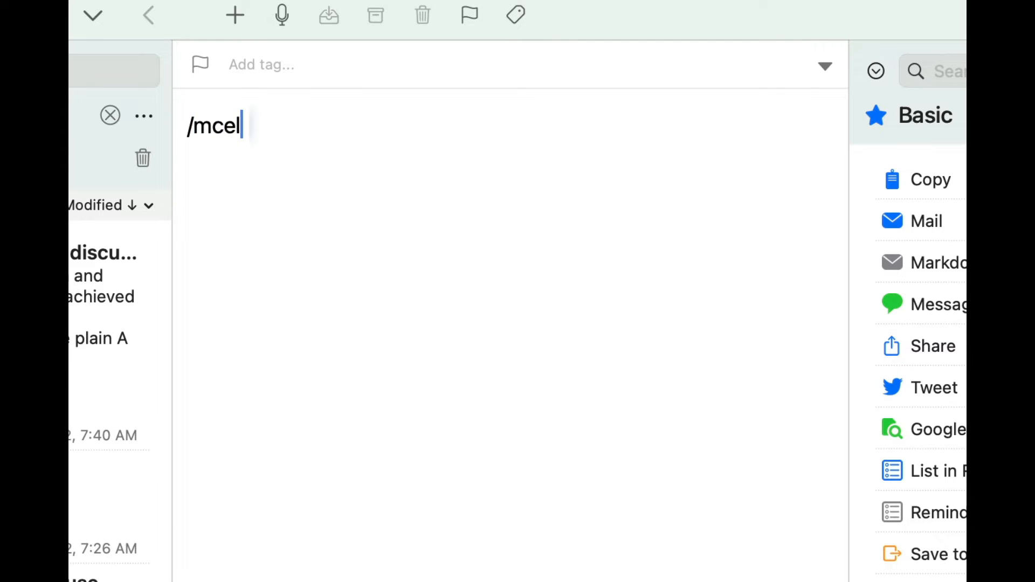
key(Return)
text(/kcell)
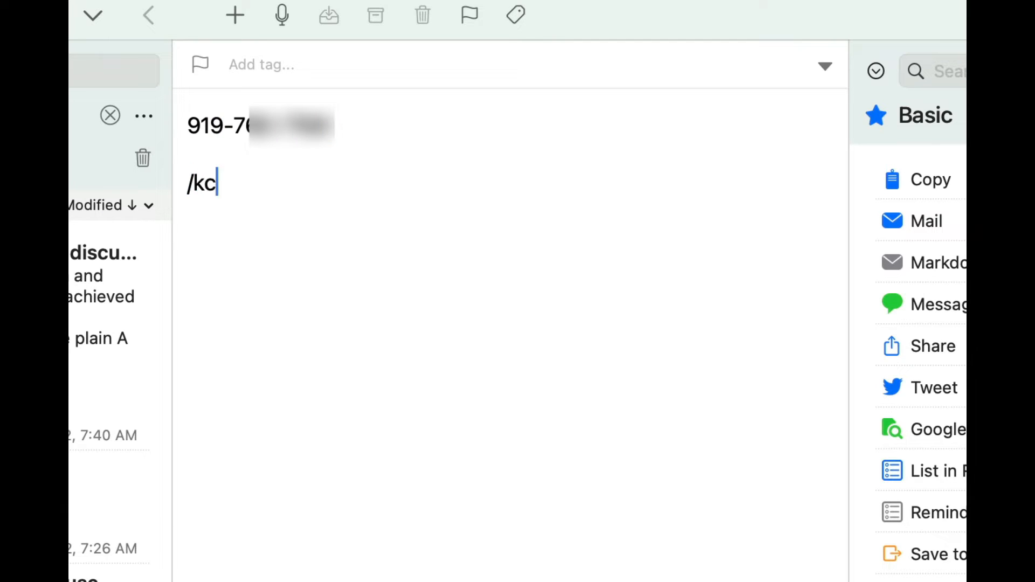
key(Return)
text(/)
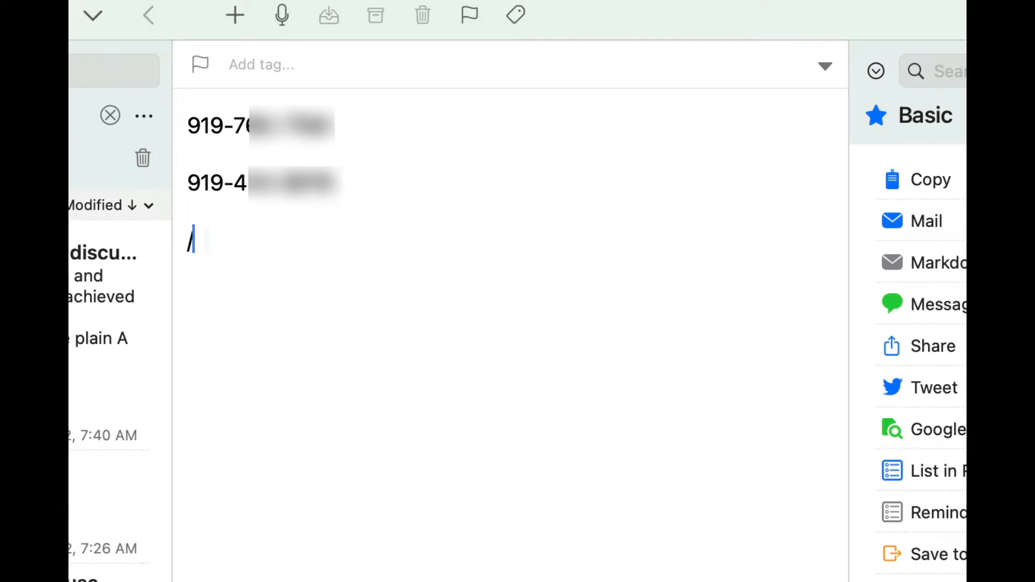
text(me)
key(Return)
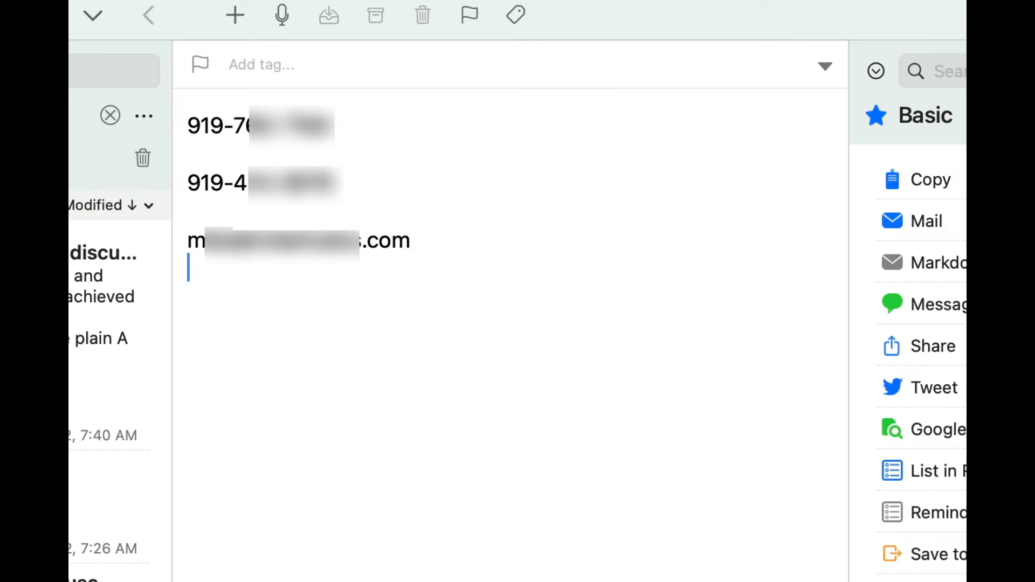
Try another contact snippet abbreviation below the e-mail address, and delete all the text from the note.
text(/knodos)
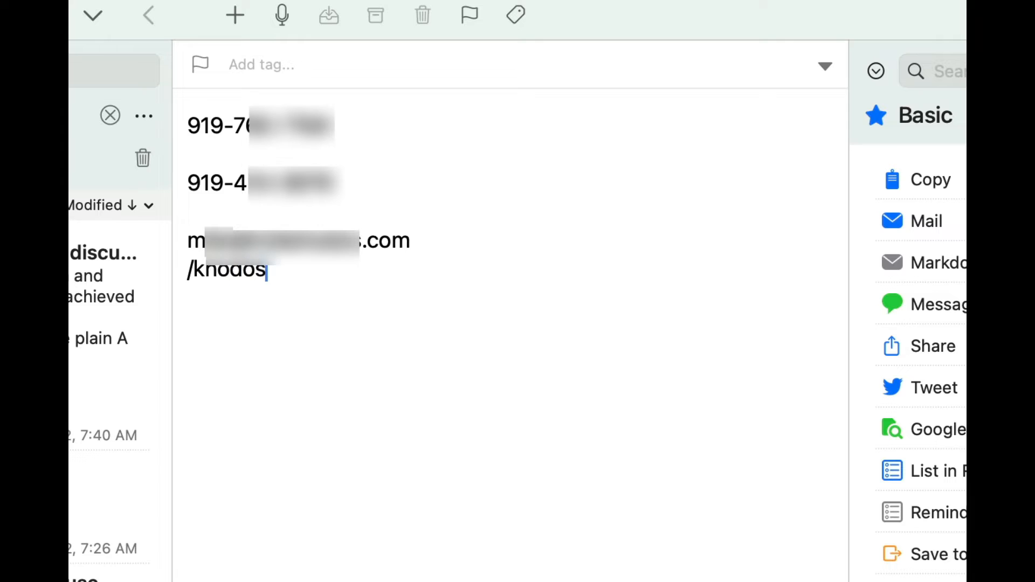
key(BackSpace)
key(BackSpace)
key(BackSpace)
key(BackSpace)
key(BackSpace)
key(BackSpace)
key(BackSpace)
key(BackSpace)
key(BackSpace)
key(BackSpace)
key(BackSpace)
key(BackSpace)
key(BackSpace)
key(BackSpace)
key(BackSpace)
key(BackSpace)
key(BackSpace)
key(BackSpace)
key(BackSpace)
key(BackSpace)
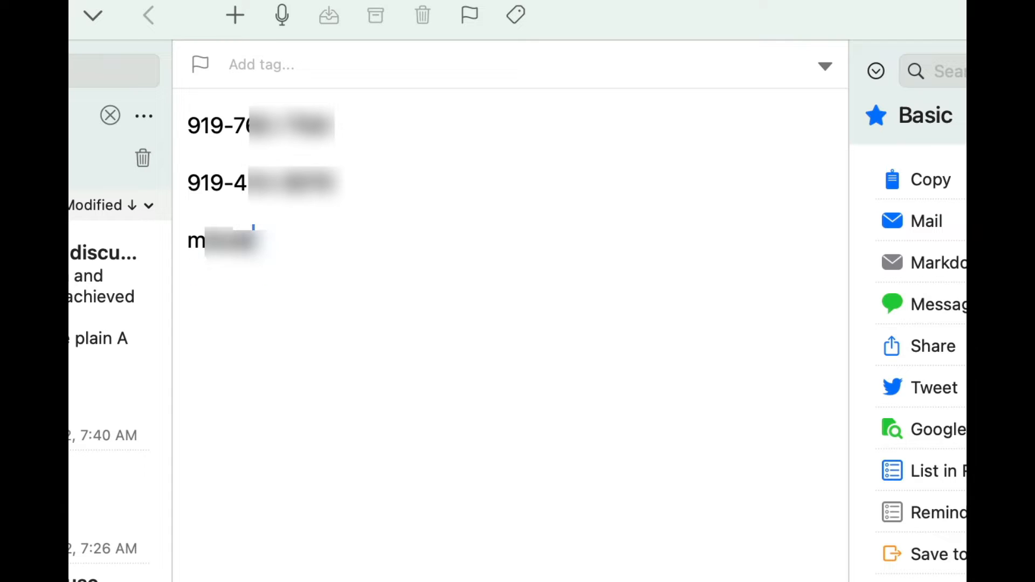
key(BackSpace)
key(BackSpace)
key(BackSpace)
key(BackSpace)
key(super+a)
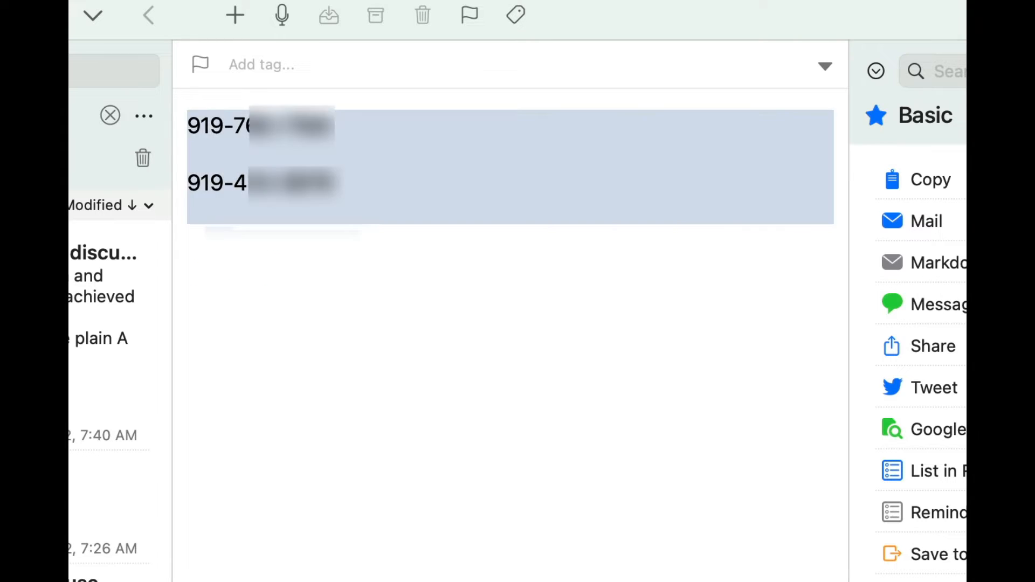
key(BackSpace)
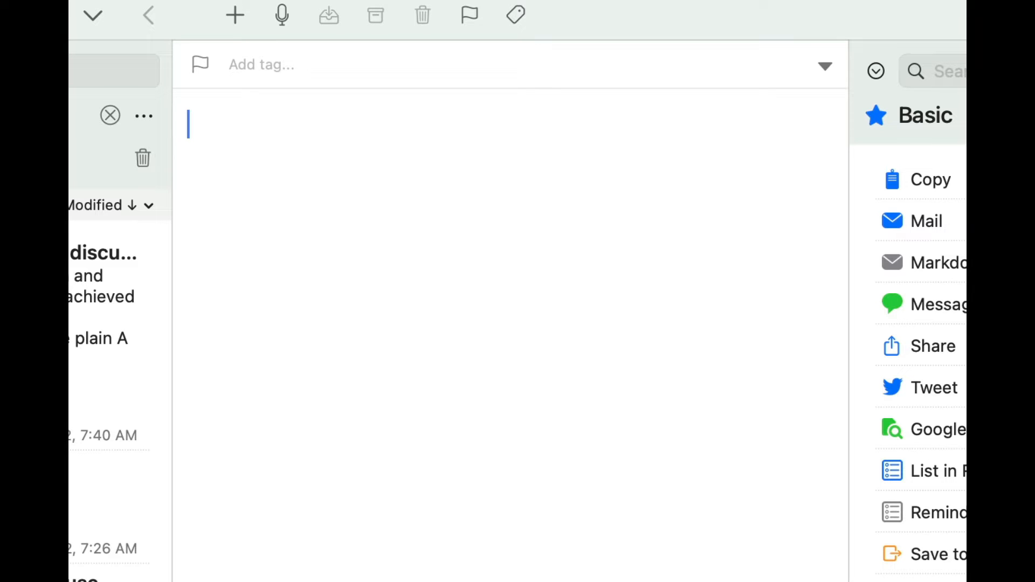
Expand the /telortho phone snippet and the matching fax number snippet on separate lines, and clear the note.
text(/telor)
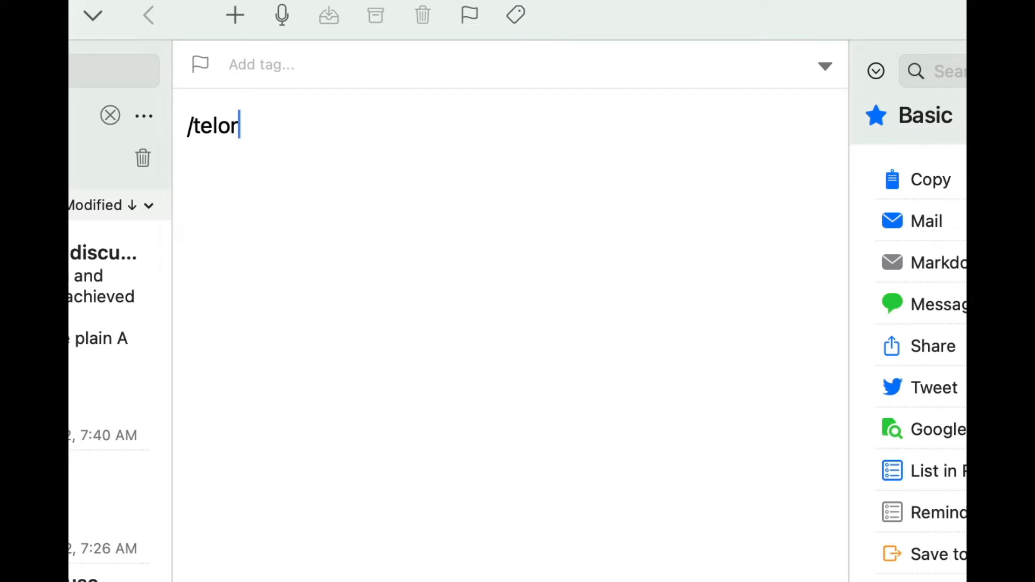
text(tho)
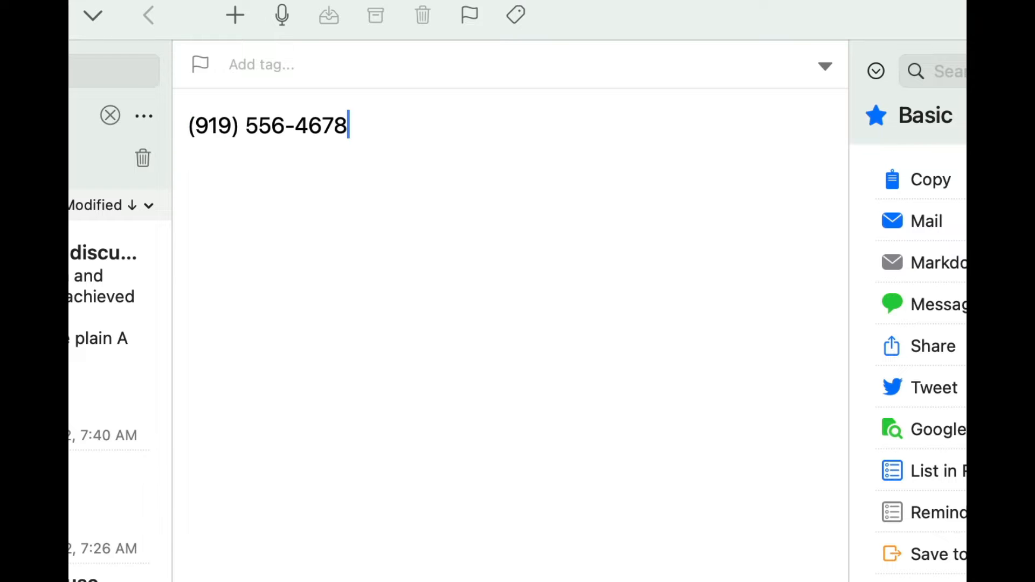
key(Return)
text(/faxorth)
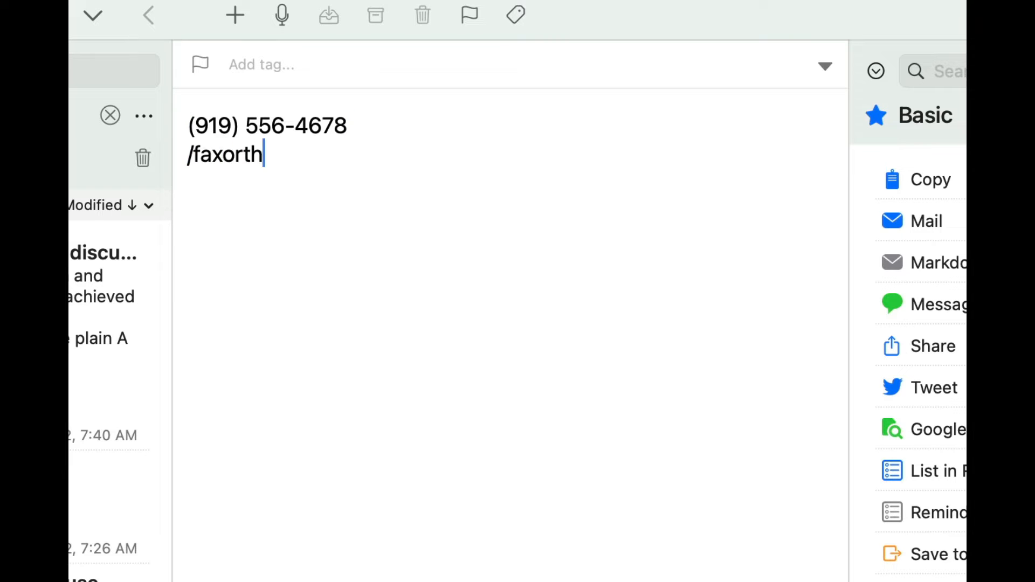
text(op)
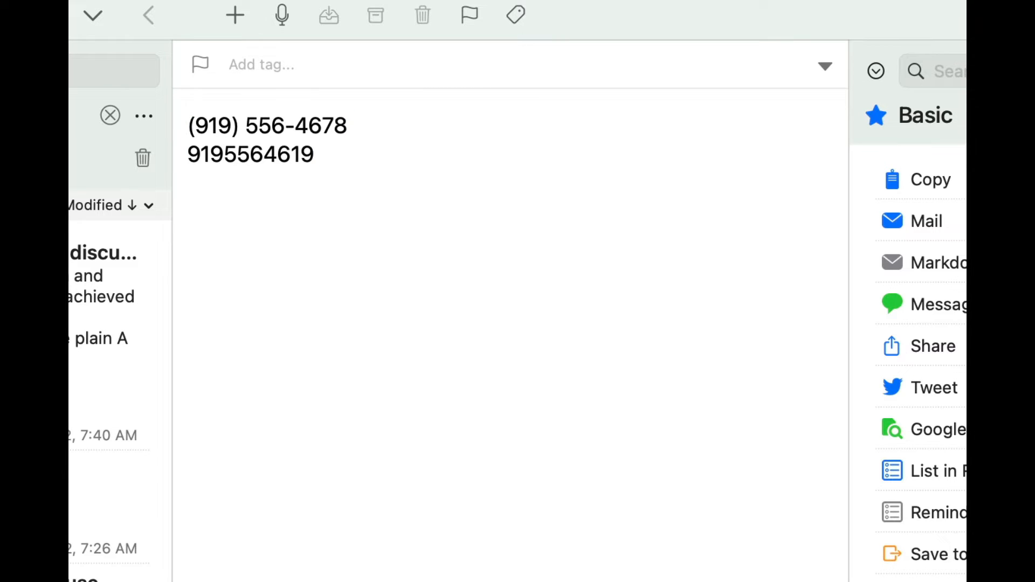
key(Return)
key(super+a)
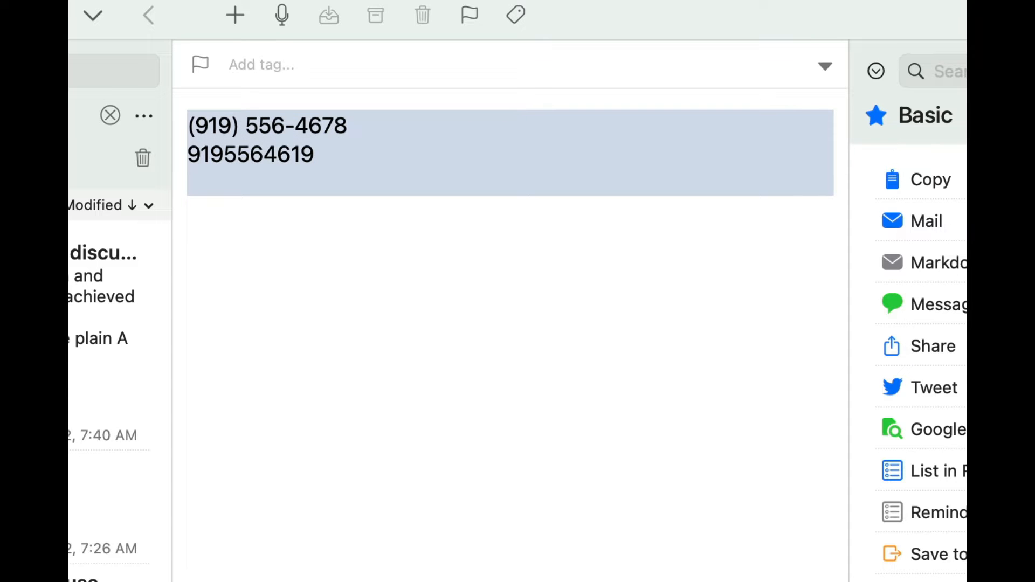
key(BackSpace)
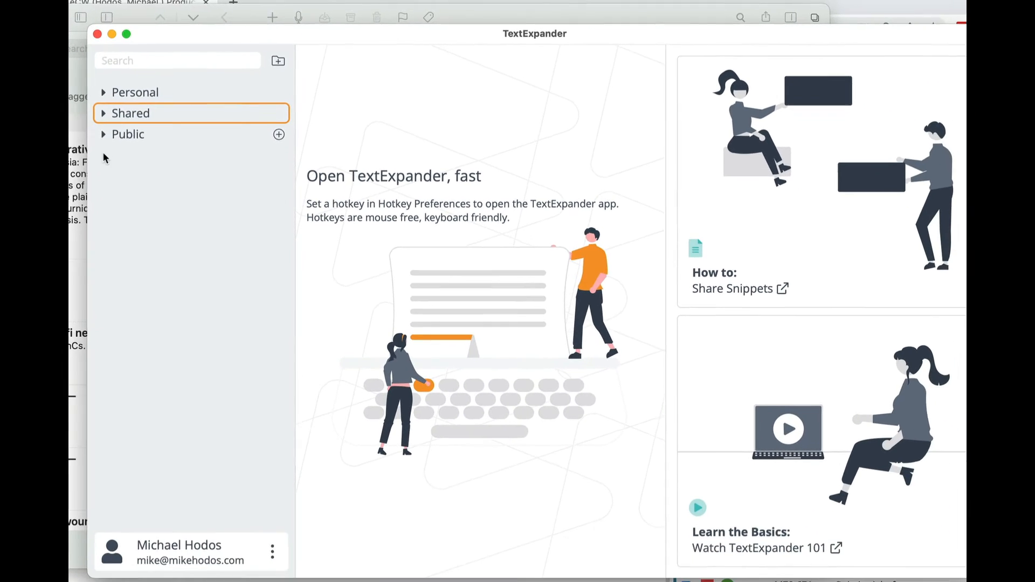
In TextExpander, expand the Personal groups, search all snippets for mjh, and open the matching name snippet.
click(109, 91)
click(133, 58)
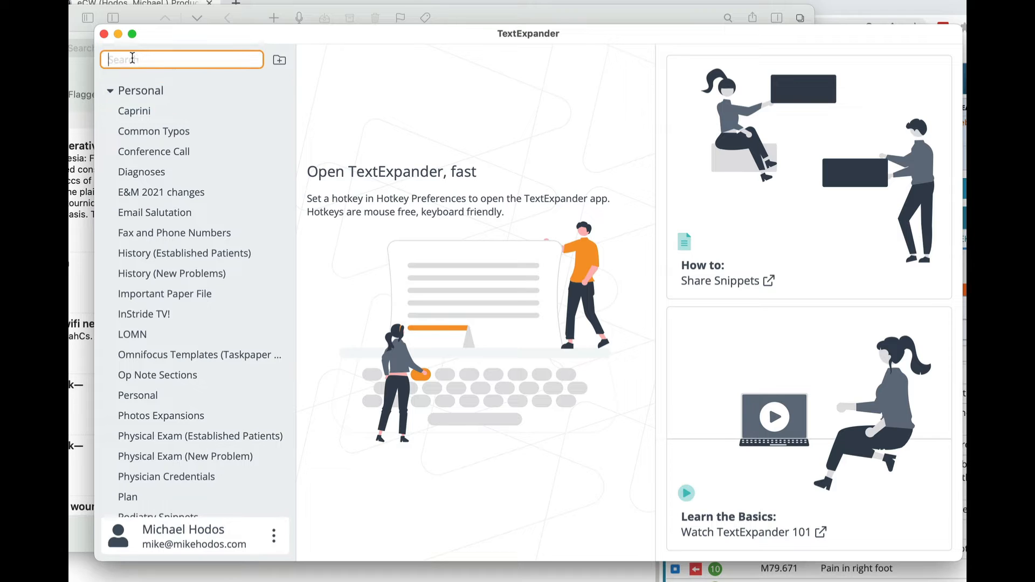
text(mjh)
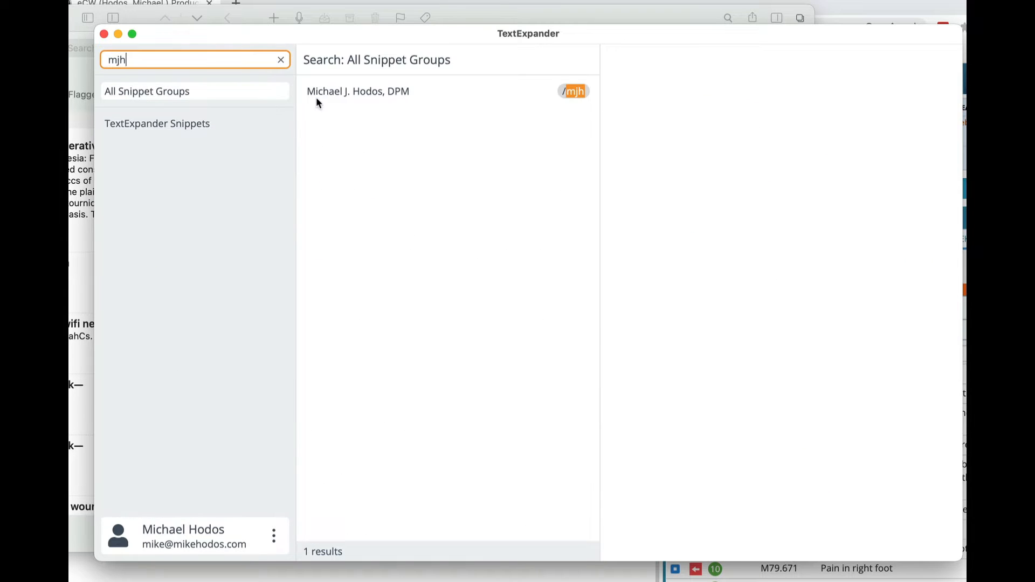
click(318, 102)
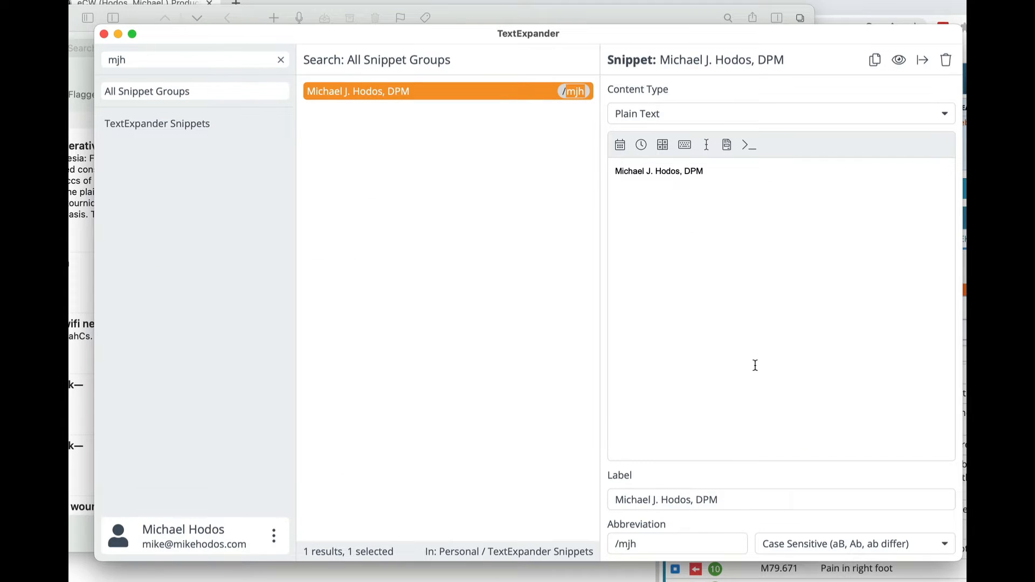
Examine the name snippet's abbreviation, label and plain-text content.
click(641, 545)
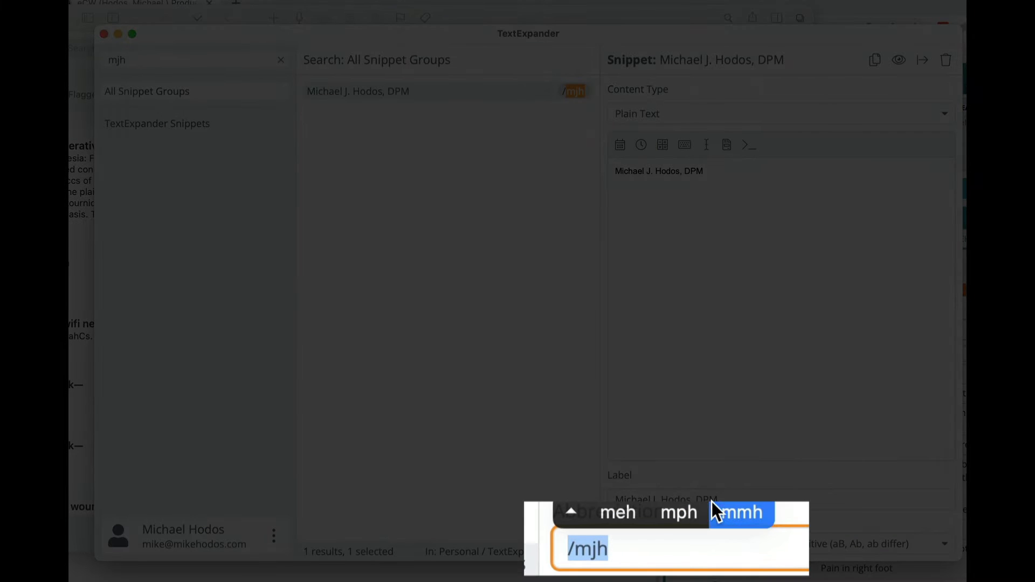
click(726, 495)
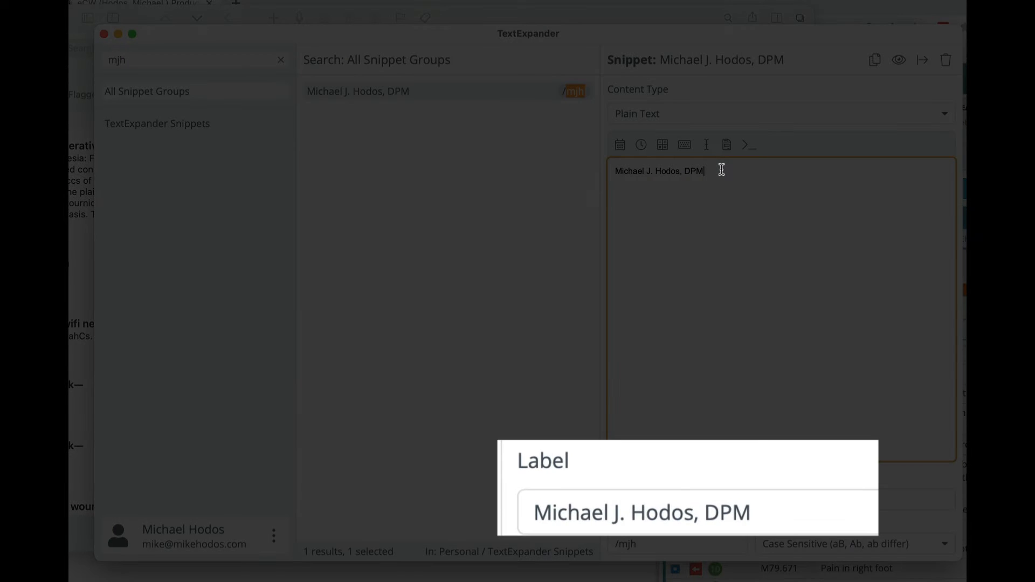
drag(721, 167, 554, 134)
click(624, 543)
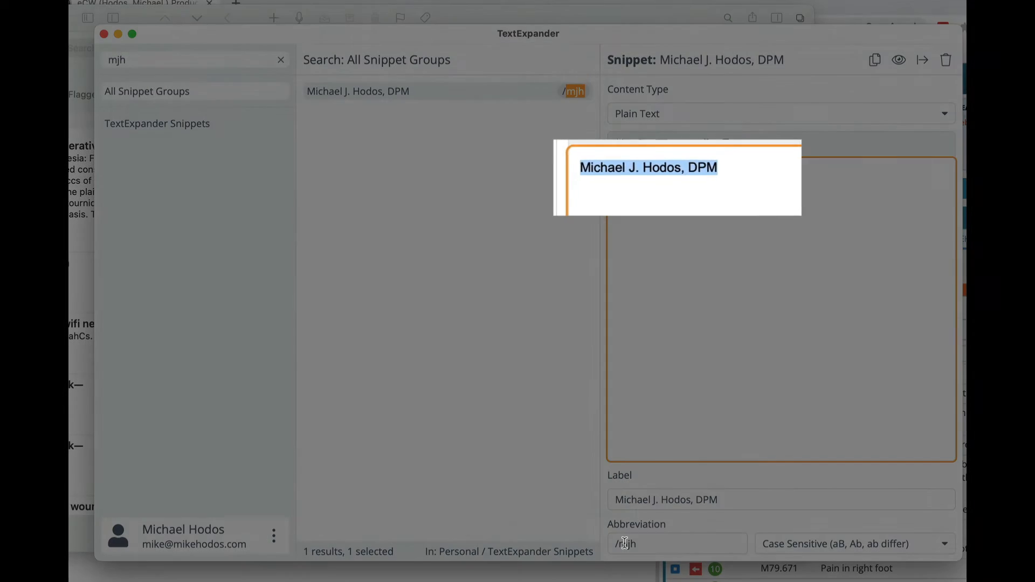
Switch to the empty note in Drafts and expand the /mjh name snippet there.
key(super+Tab)
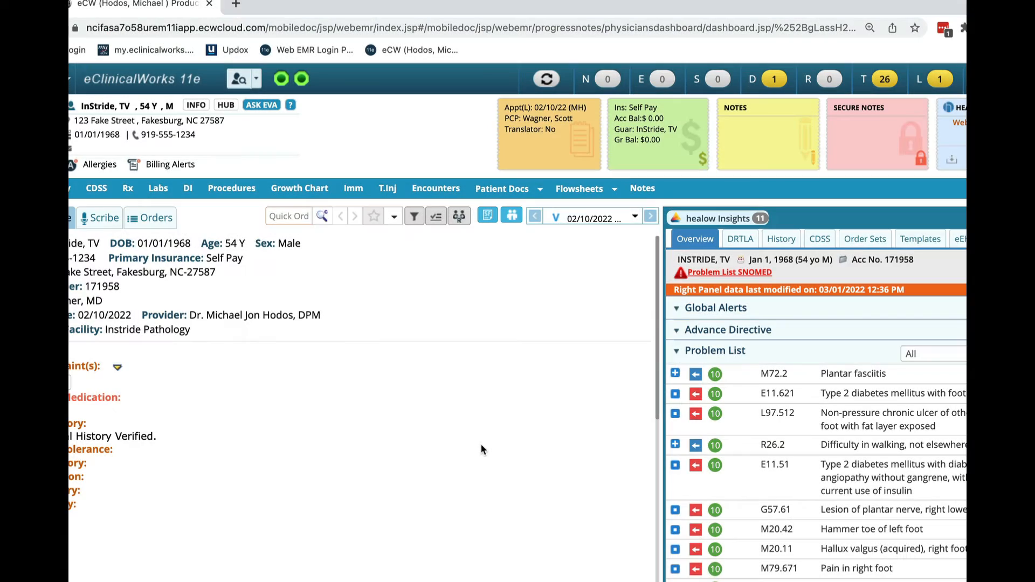
key(super+Tab)
key(super+Tab)
key(super+shift+Tab)
text(/mj)
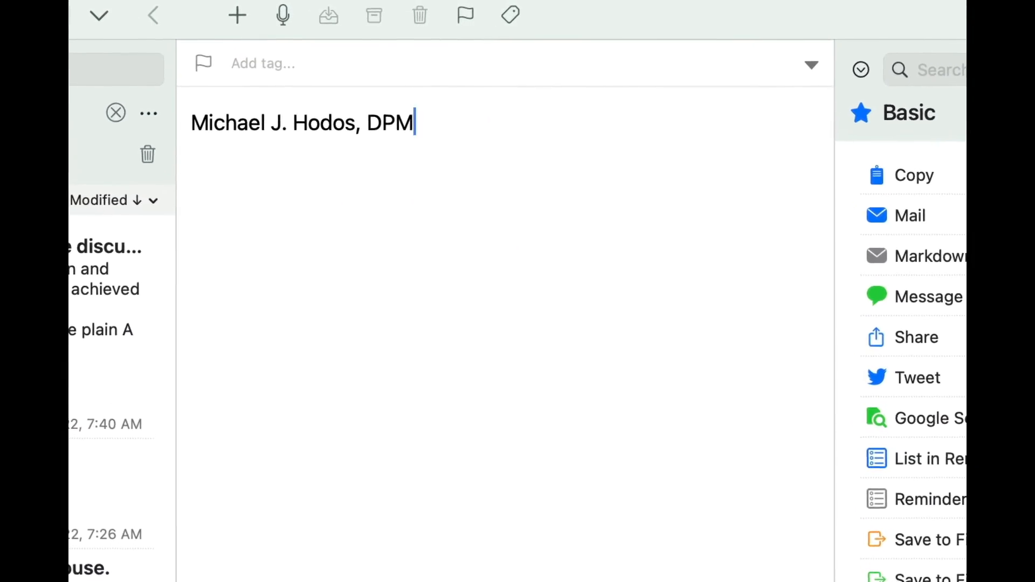
Return to TextExpander and clear the mjh search to list all snippet groups.
key(super+Tab)
key(super+Tab)
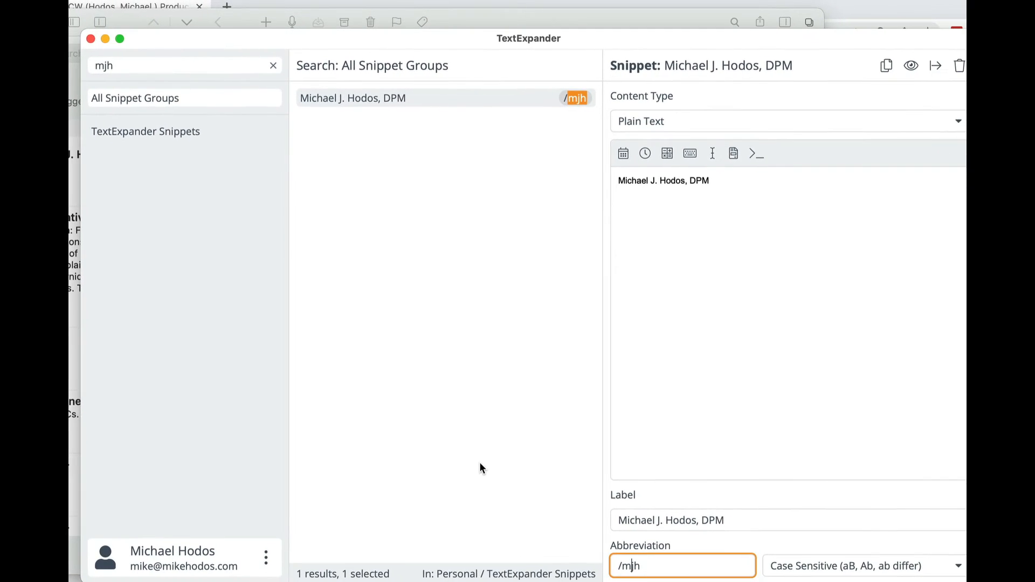
click(274, 65)
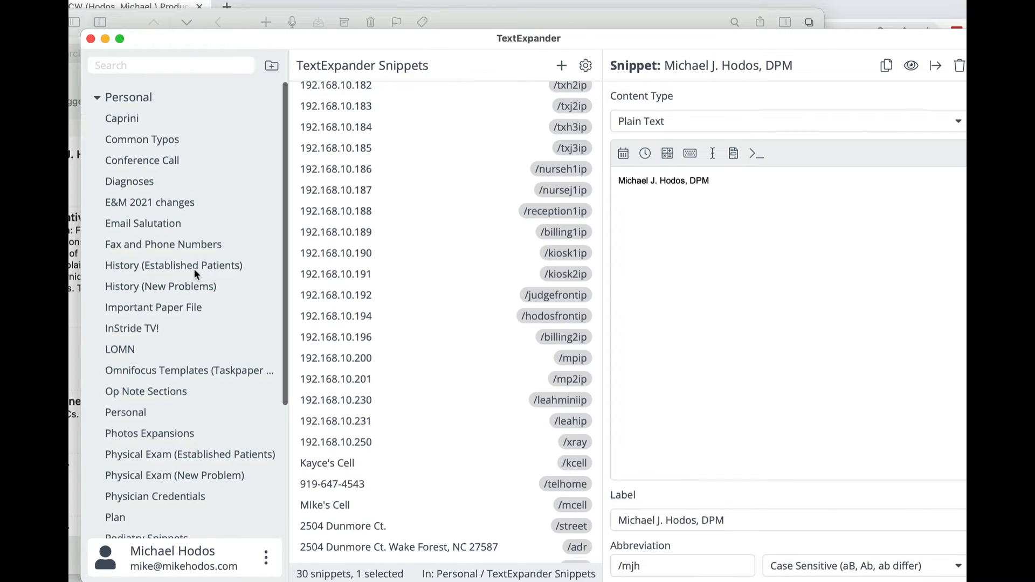
Search all snippets for comm, open the Common Typos group from the matching groups, and clear the search.
click(99, 99)
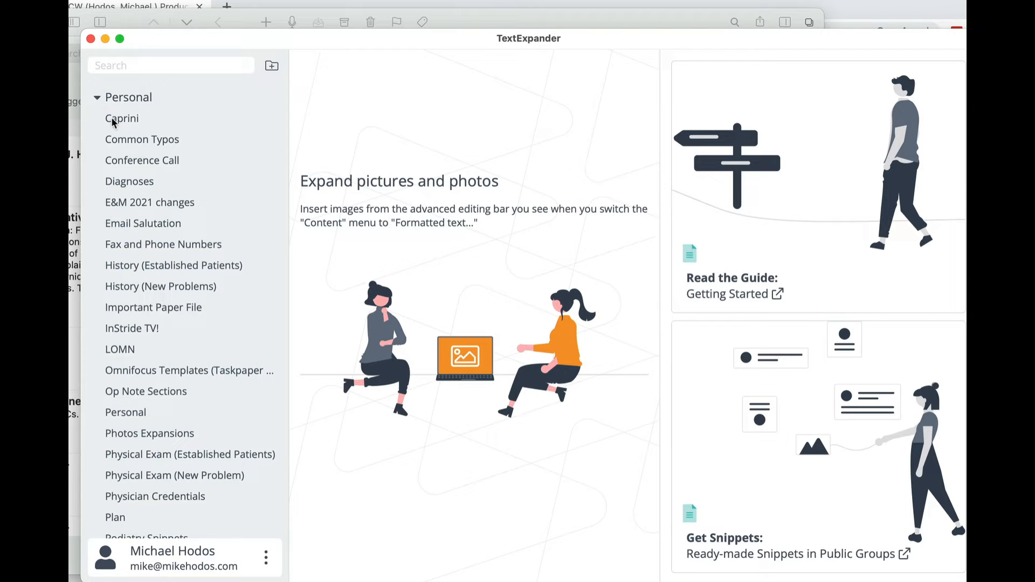
click(137, 65)
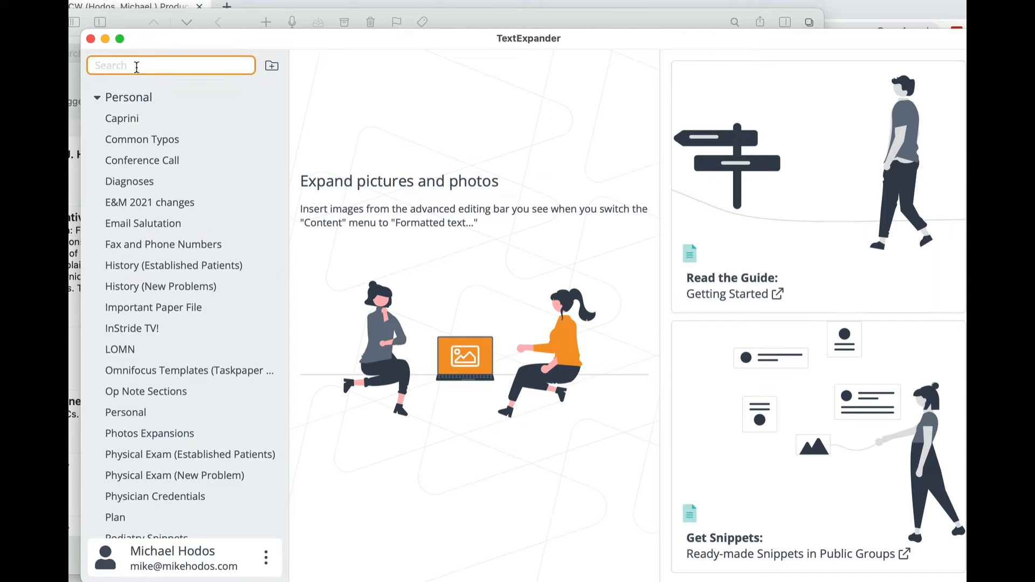
text(comon)
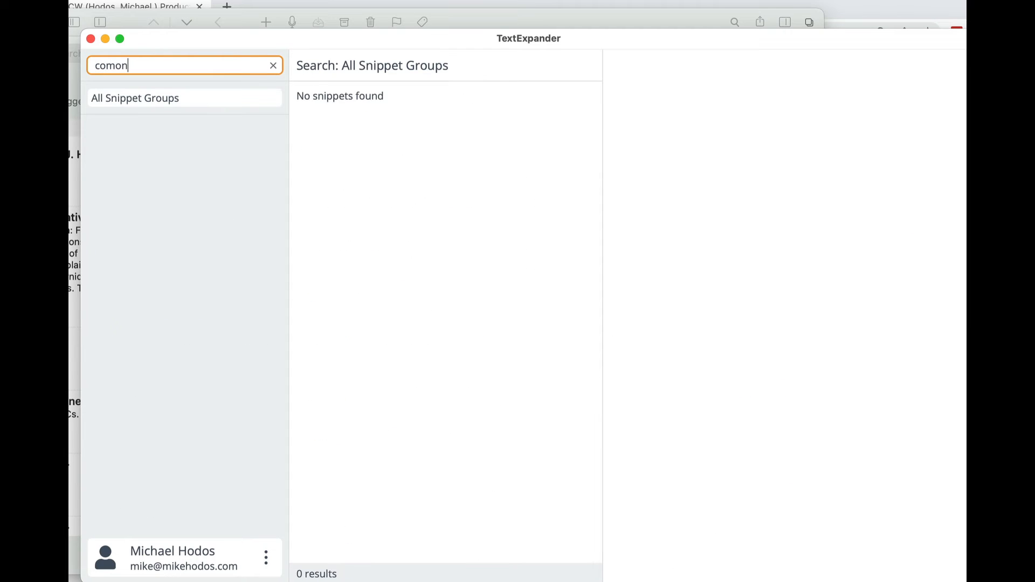
key(super+a)
text(com,)
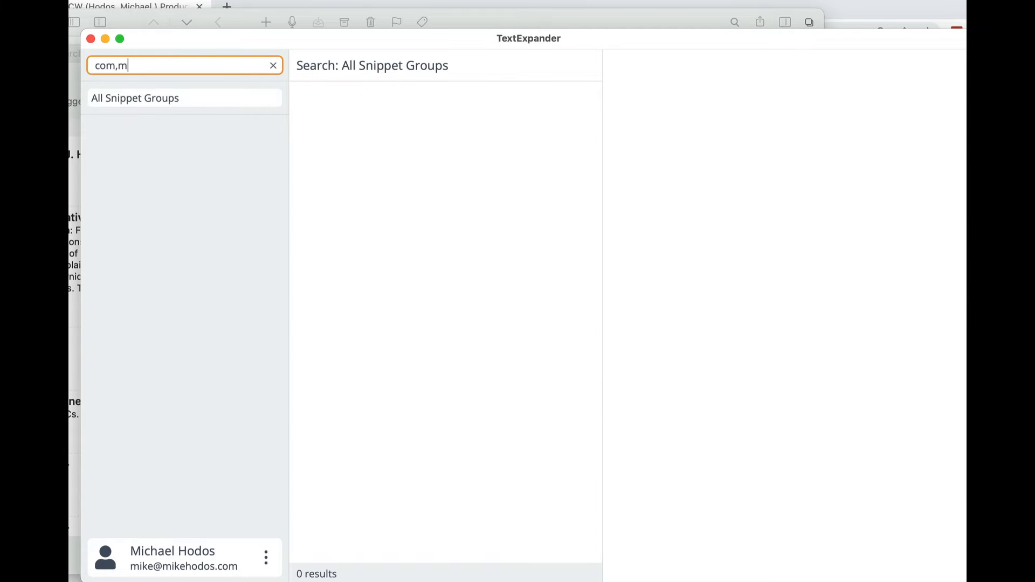
key(BackSpace)
text(m)
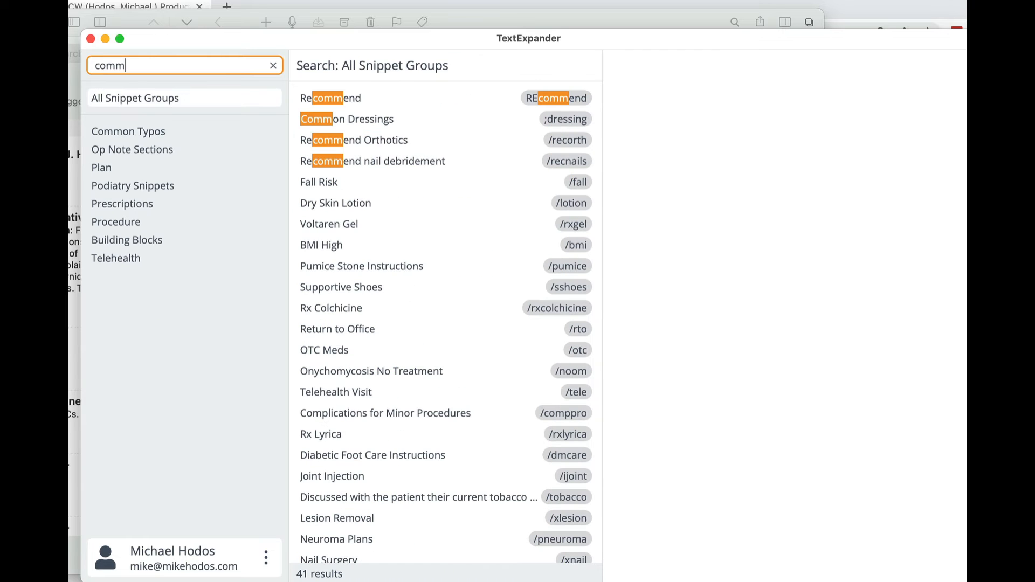
click(145, 130)
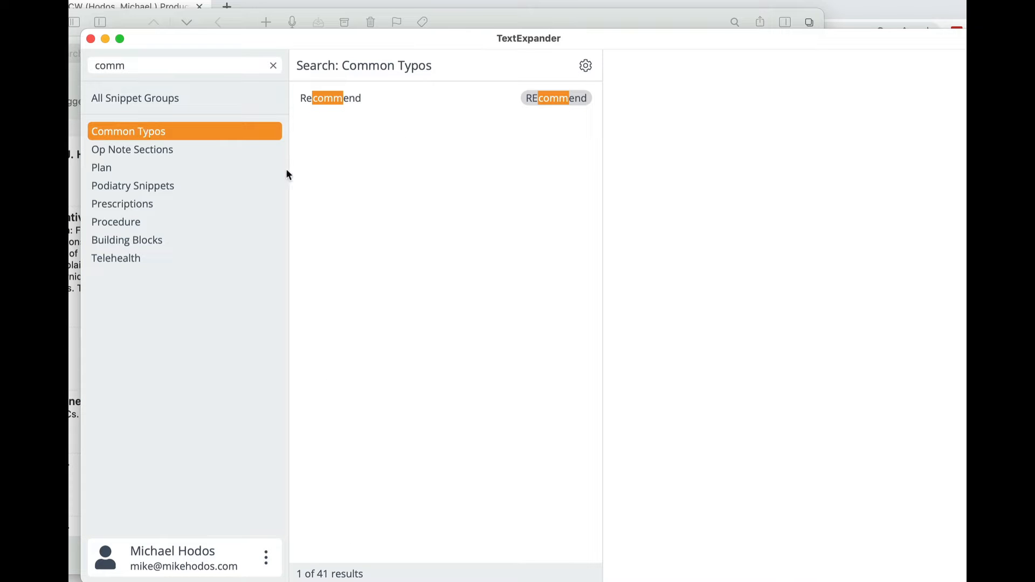
click(271, 65)
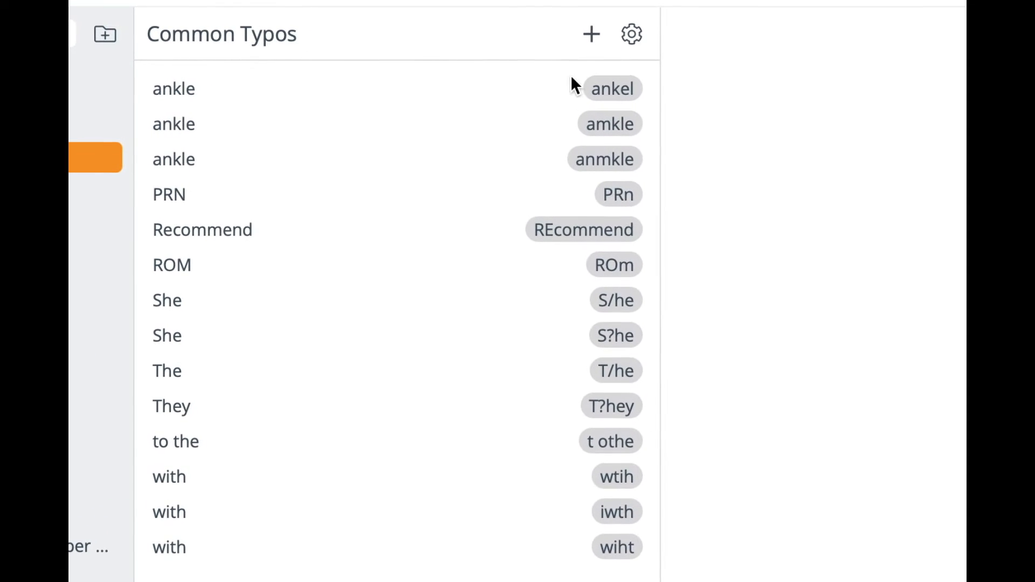
Examine the content of Common Typos snippets such as ankel, amkle, PRn and S/he.
click(611, 90)
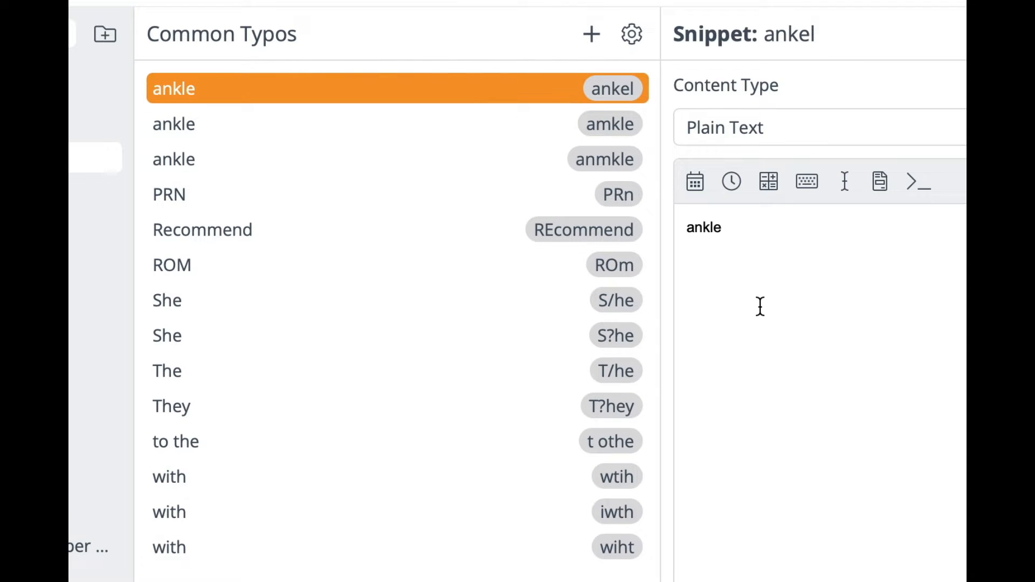
click(597, 125)
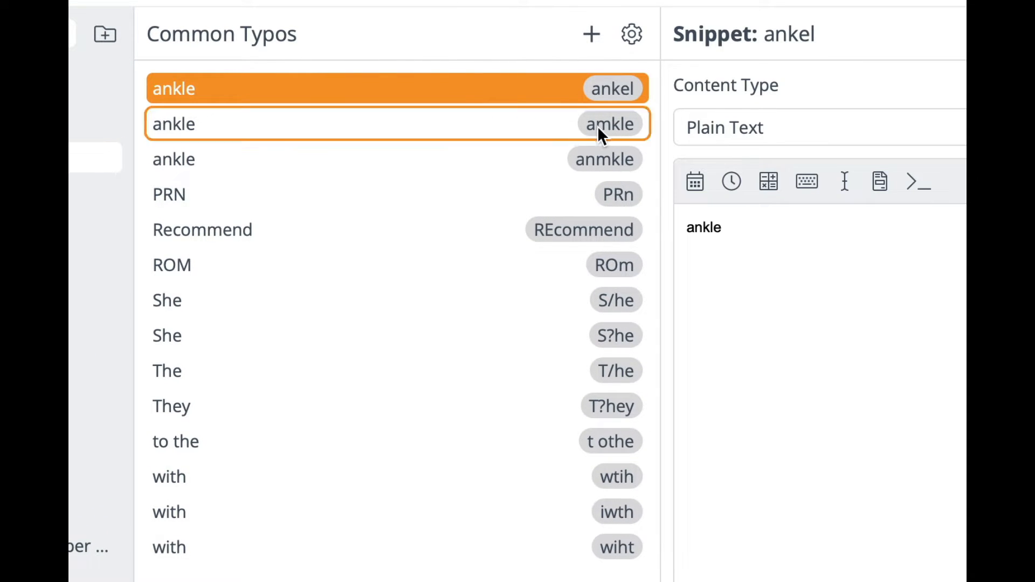
click(580, 199)
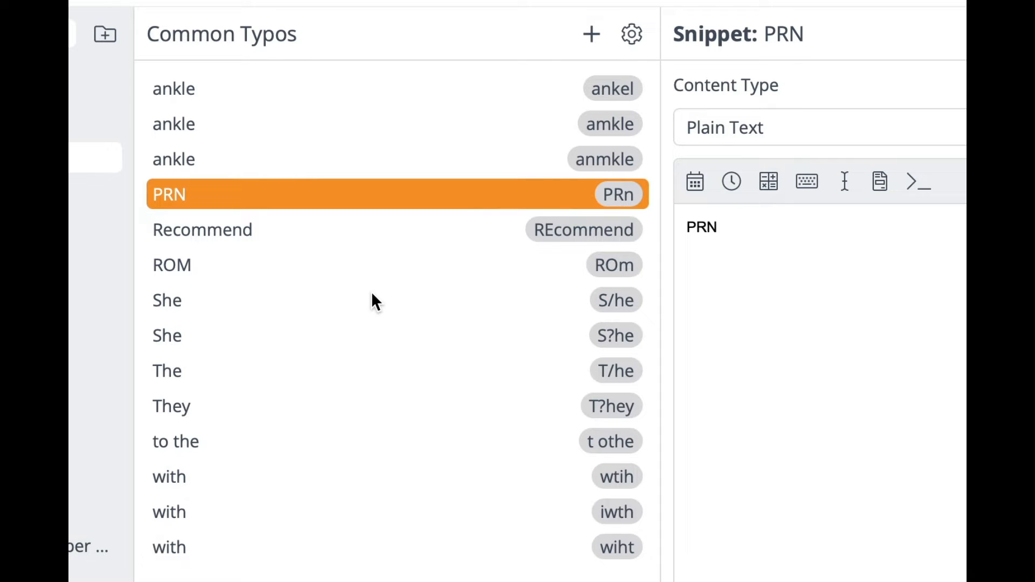
click(333, 299)
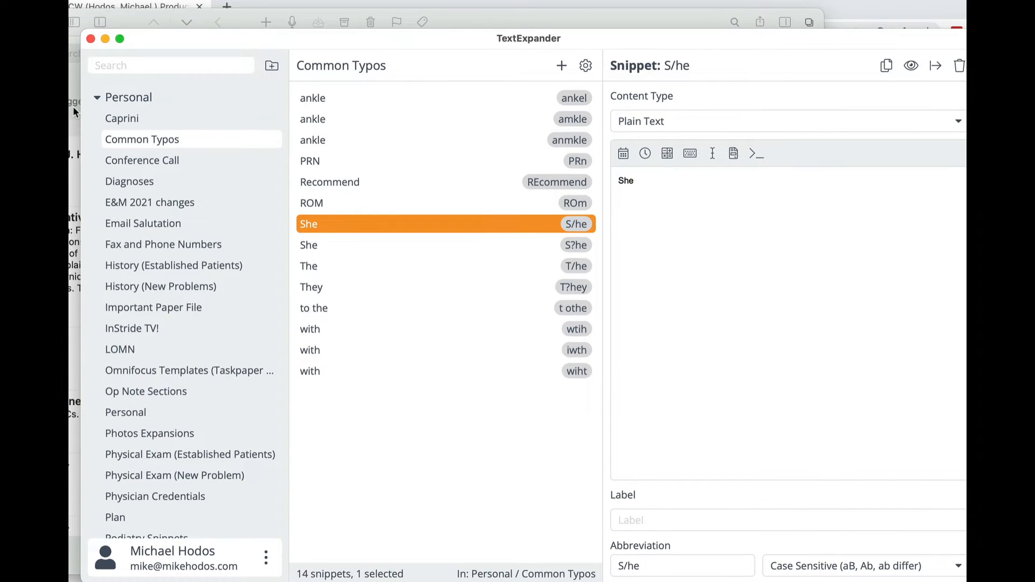
Switch to the Drafts note and expand the /dd date and /tt time snippets on separate lines below the name.
key(super+Tab)
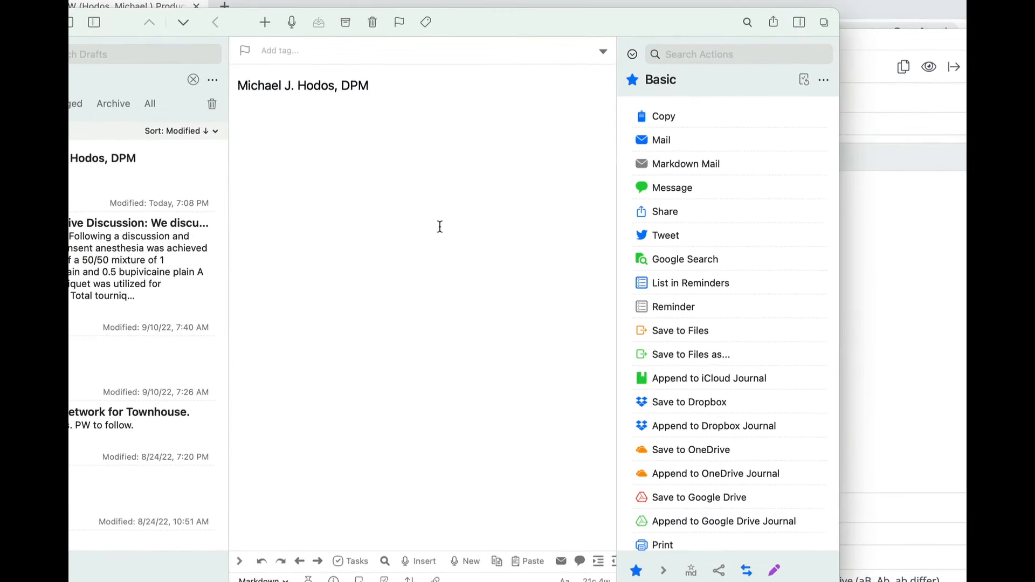
key(Return)
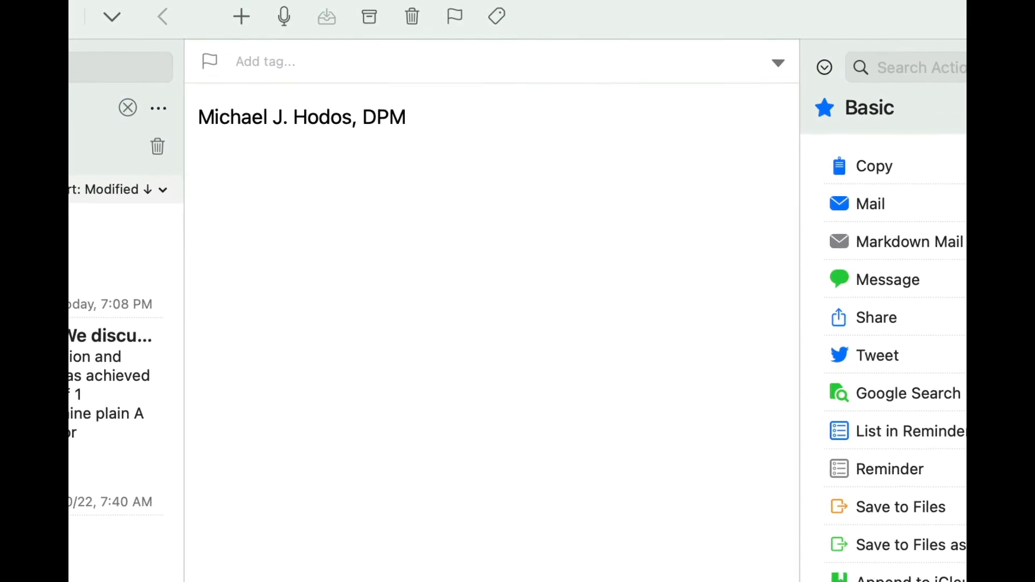
text(dd)
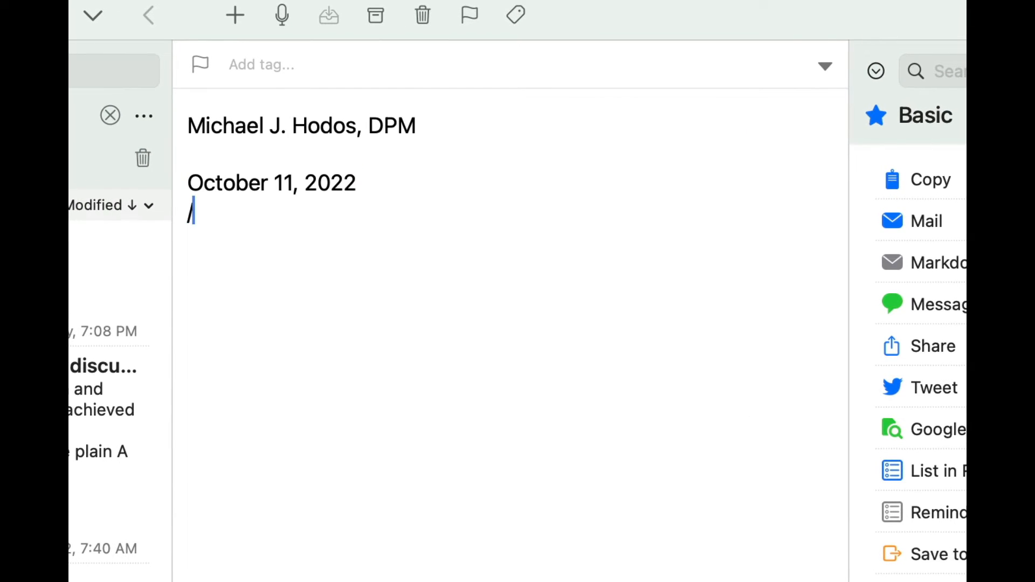
text(tt)
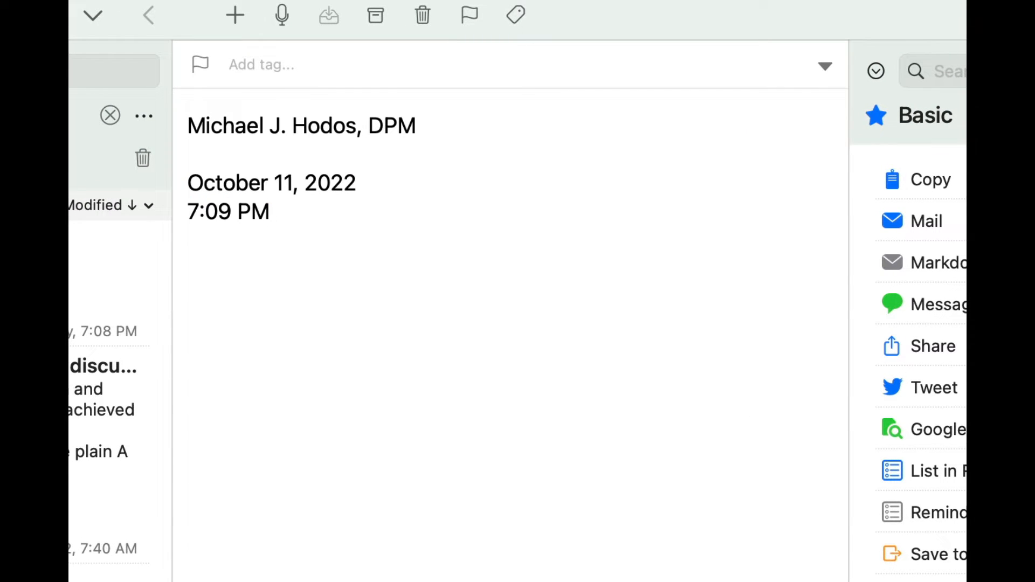
key(Return)
key(Return)
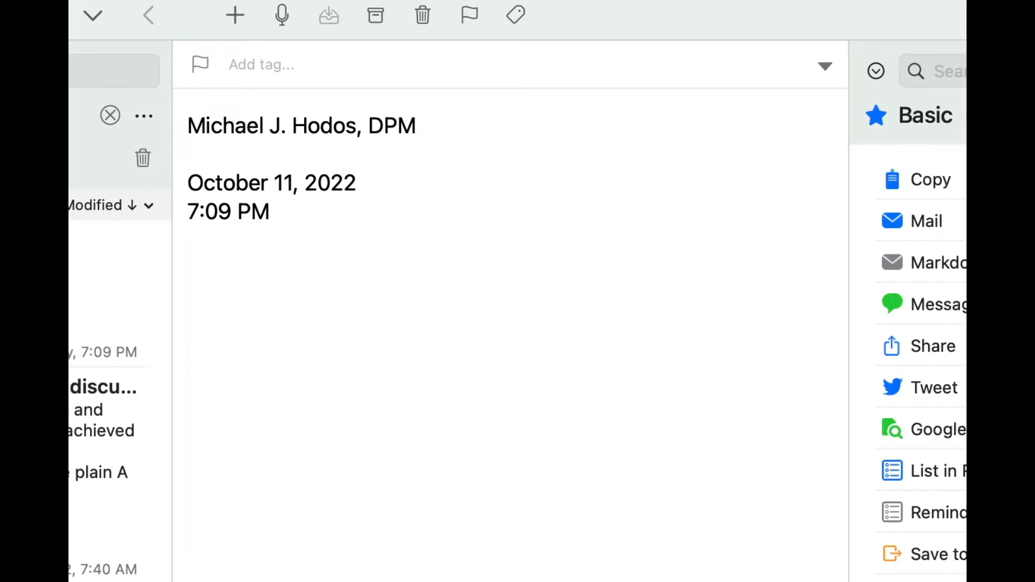
Clear the whole note and expand the snippets for the first, second and third metatarsophalangeal joints on separate lines.
key(super+a)
key(BackSpace)
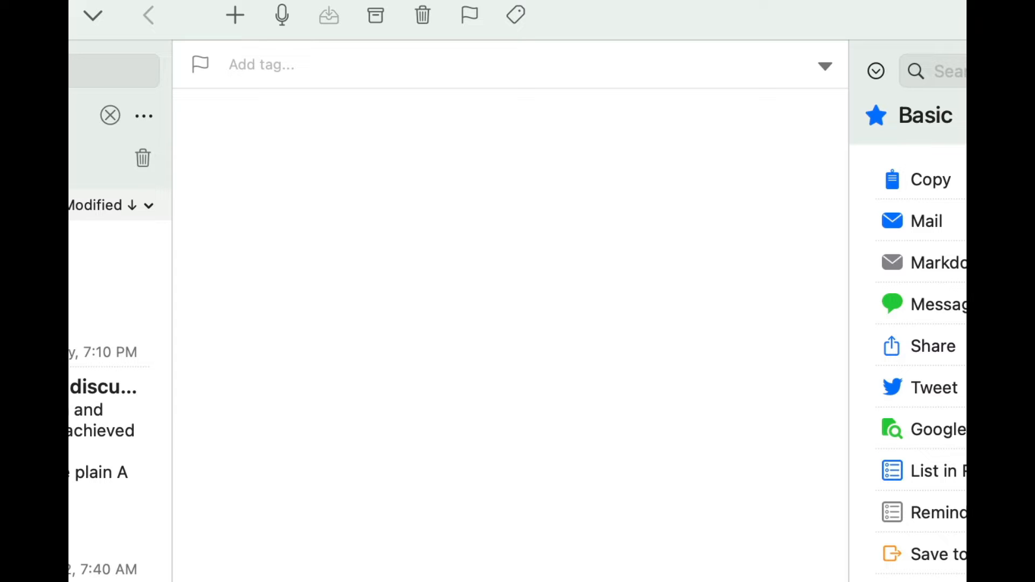
text(/1mj)
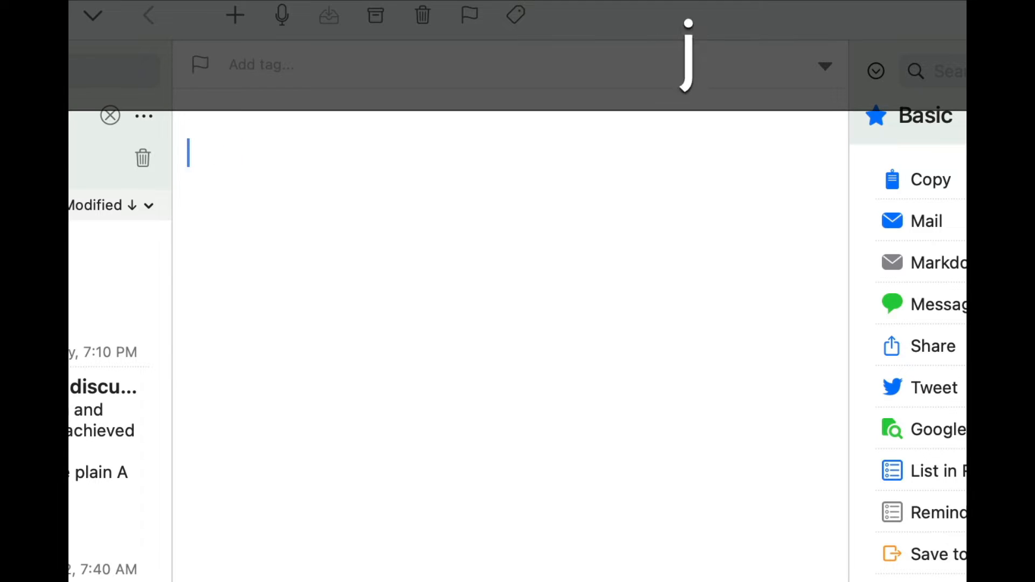
key(Return)
text(/2mjn)
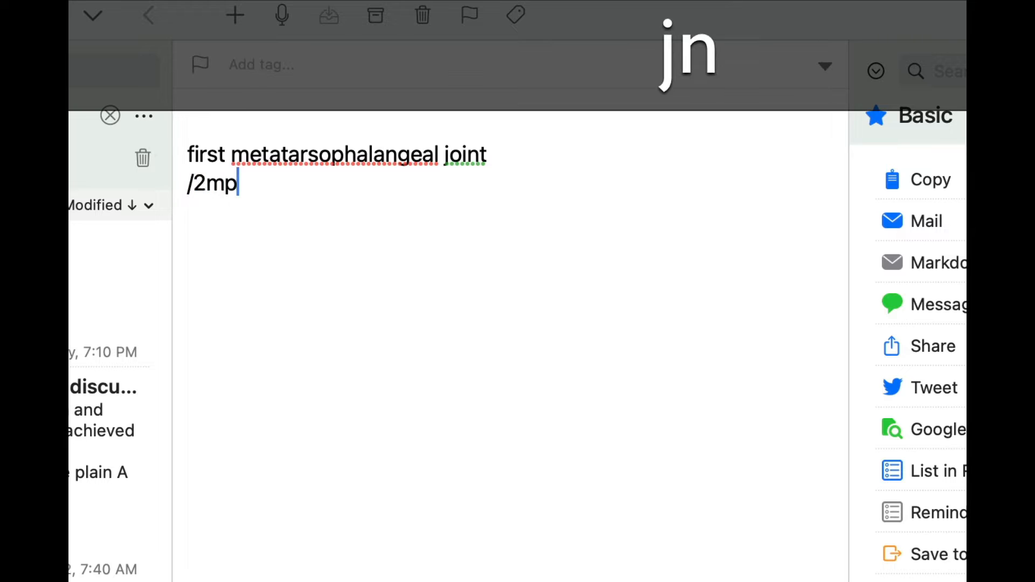
key(BackSpace)
key(Return)
text(/4)
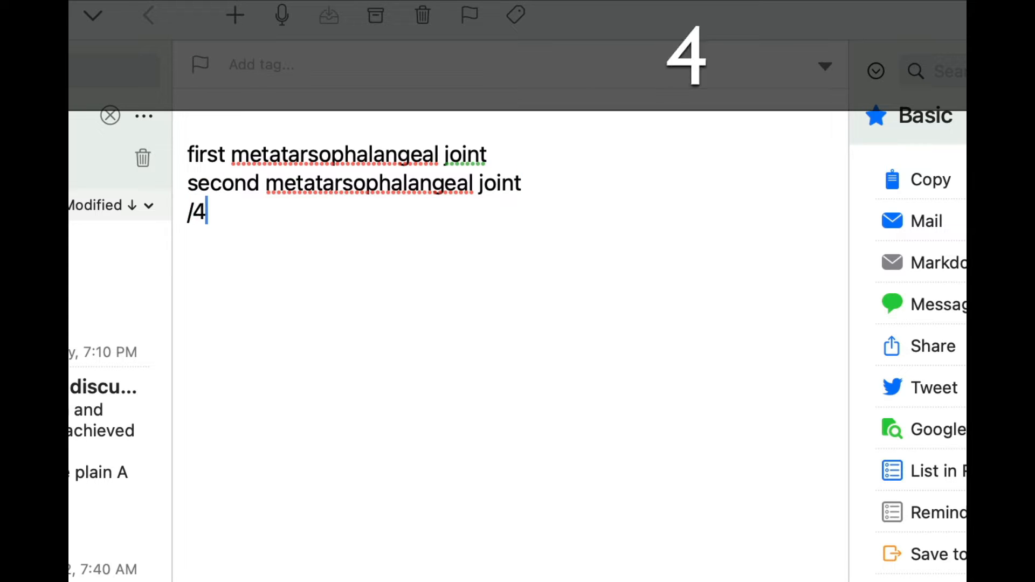
key(BackSpace)
text(3mj)
key(Return)
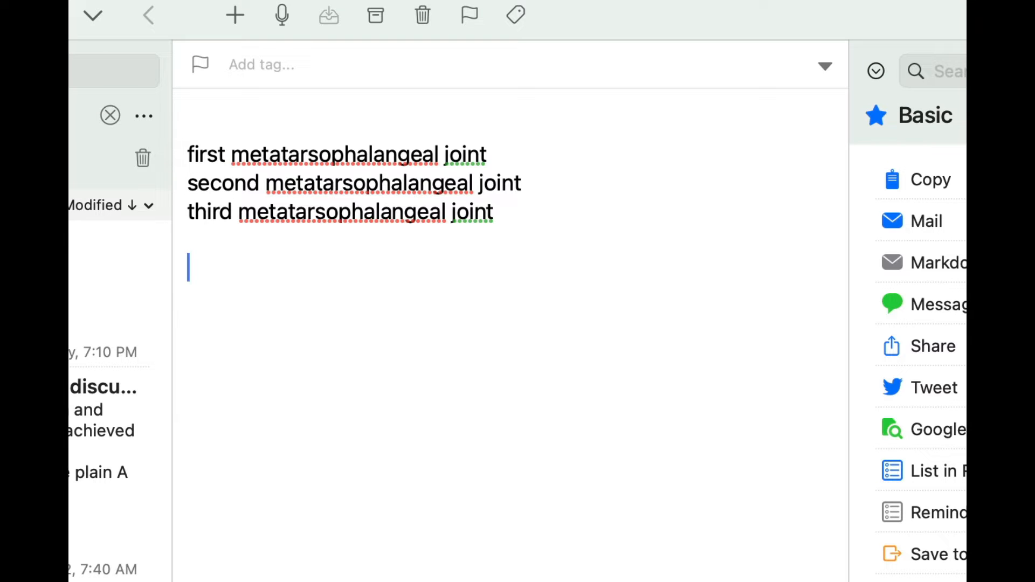
Expand the /1mc first metatarsal-medial cuneiform joint snippet twice, on separate lines, followed by a blank line.
text(/)
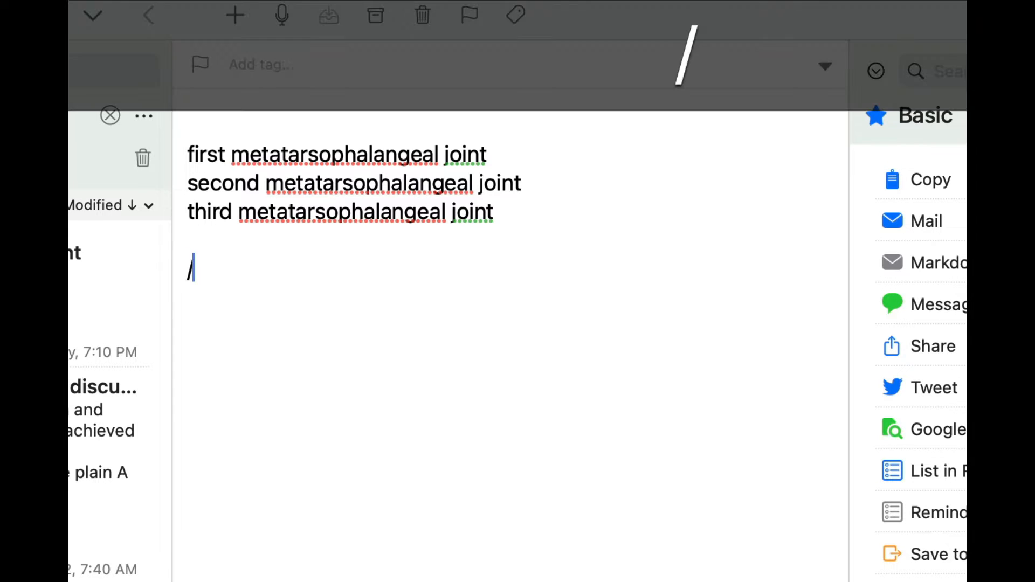
text(1mc)
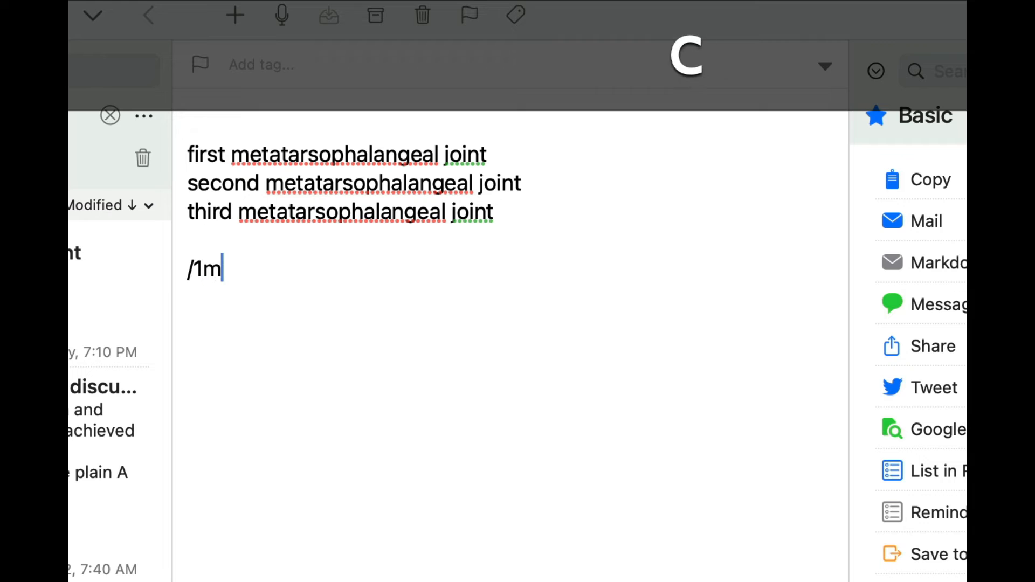
key(Return)
text(/1)
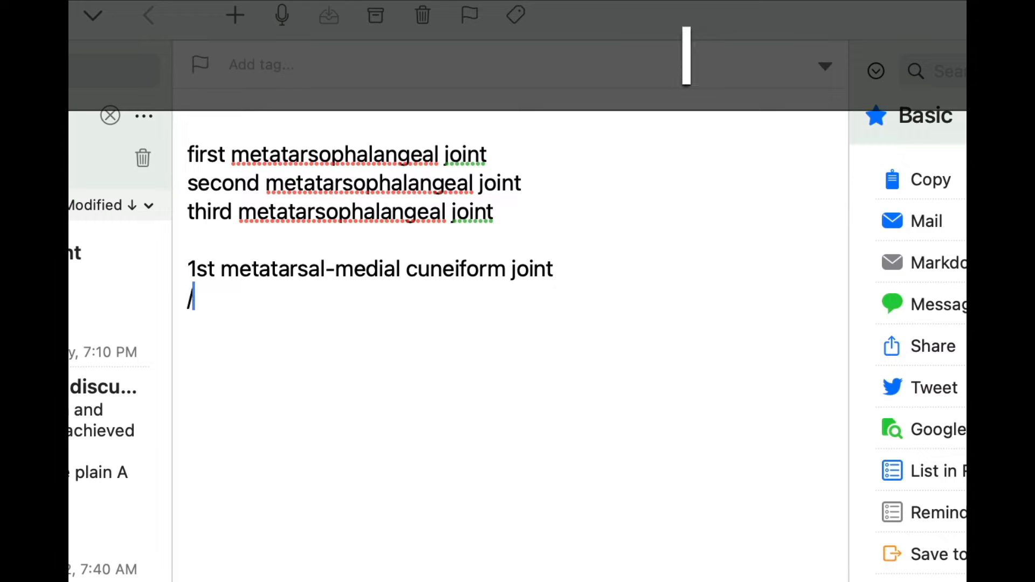
text(mc)
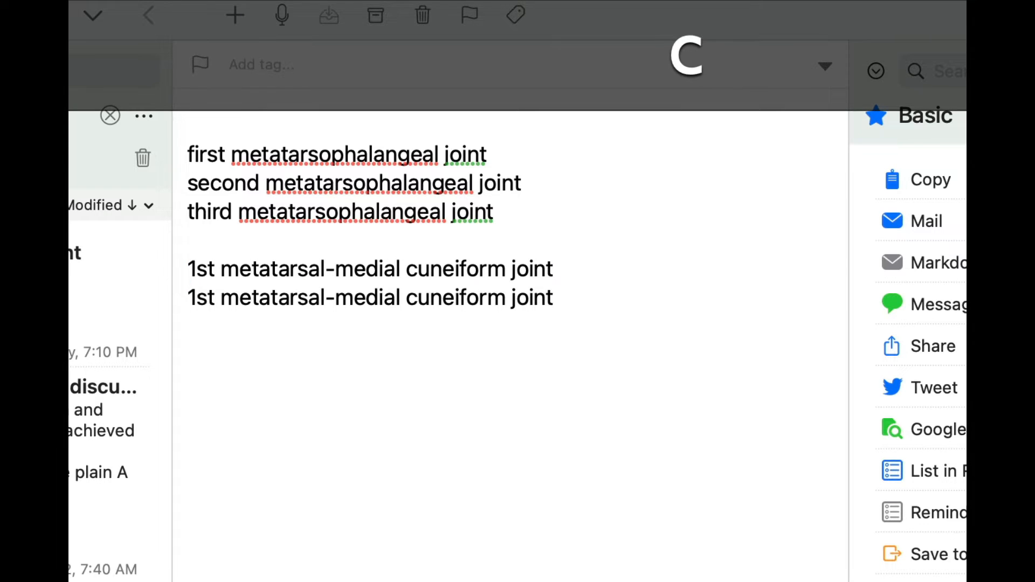
key(Return)
key(Return)
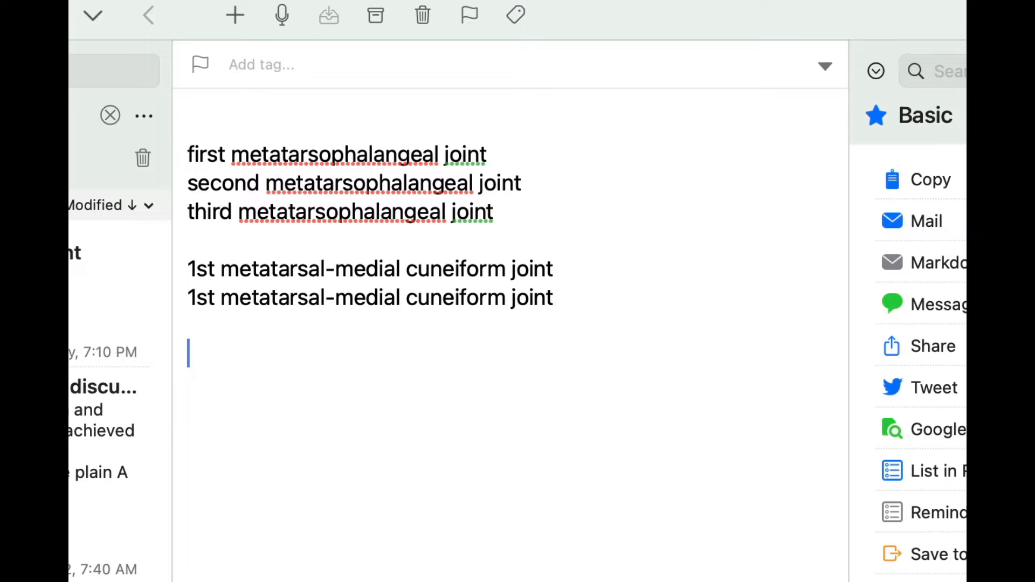
Expand the /2mc, /3mc, /4mc and /5mc metatarsal joint snippets on consecutive lines.
text(/2mc)
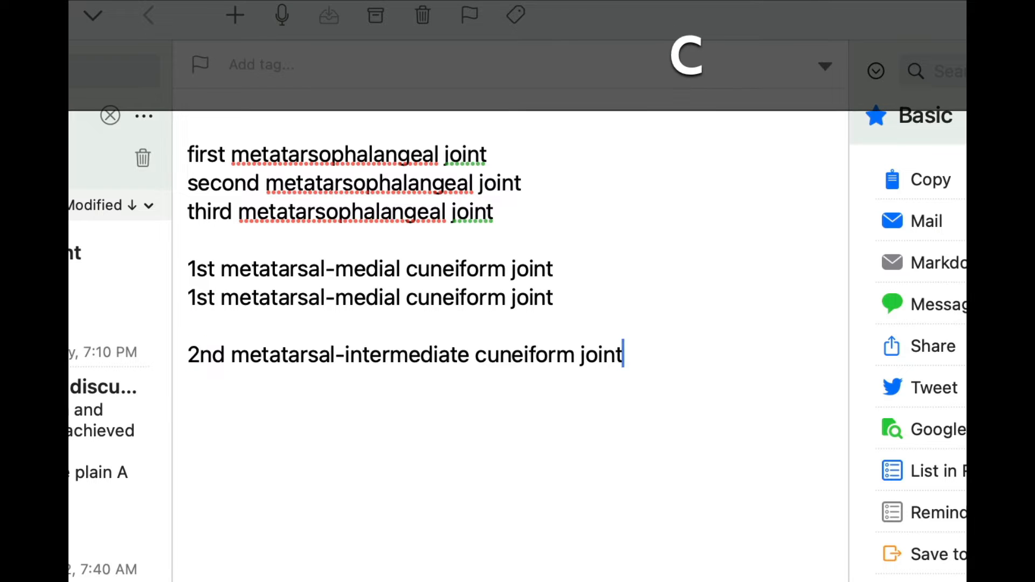
key(Return)
text(/3mc)
key(Return)
text(/)
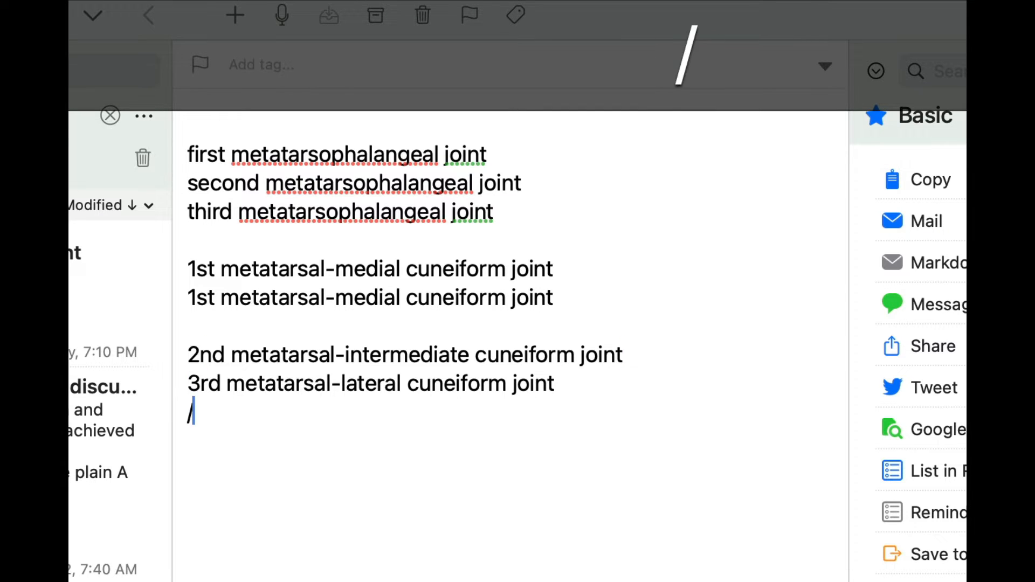
text(4mc)
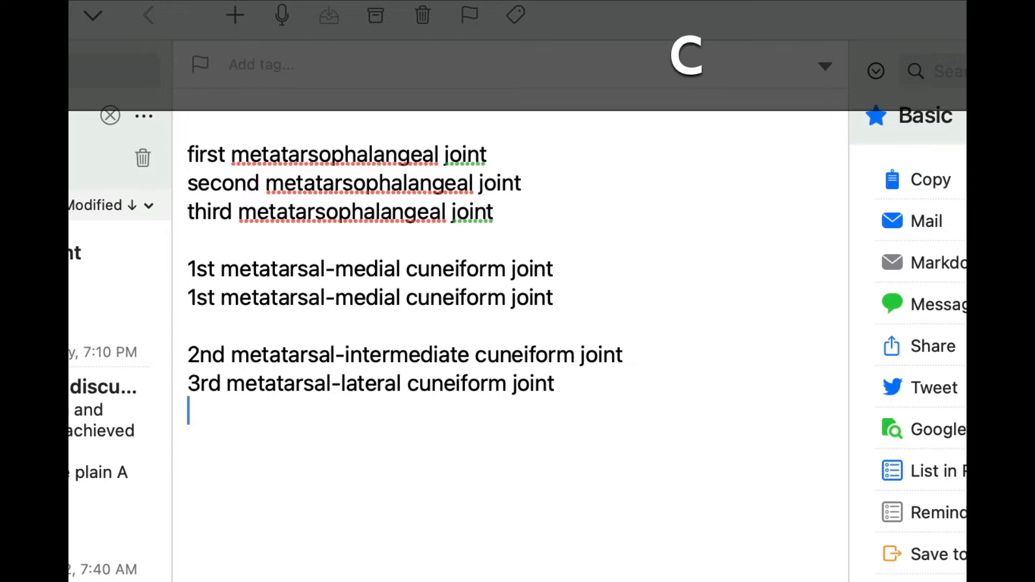
key(Return)
text(/5mc)
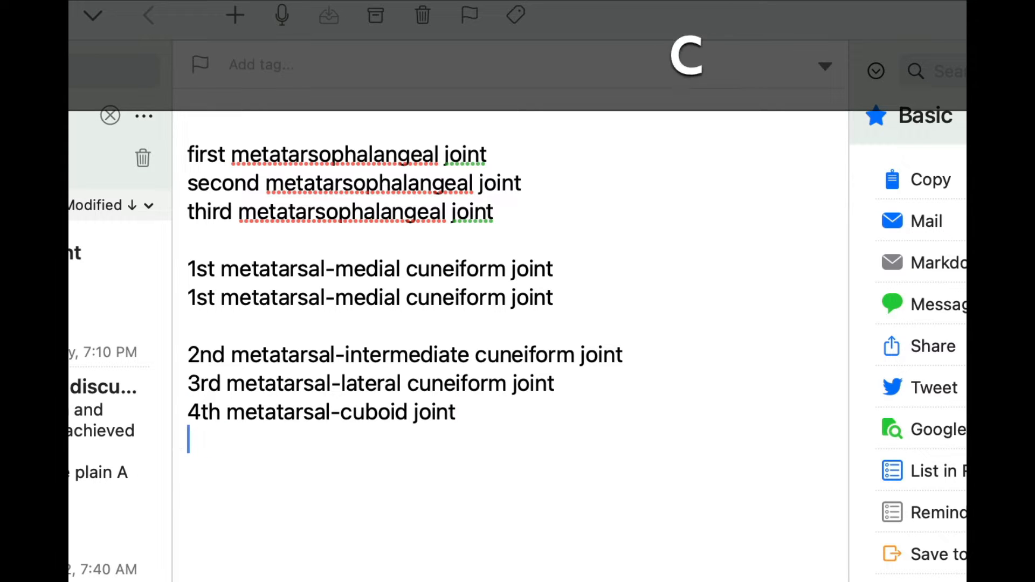
key(Return)
Expand the /5mb metatarsal base snippet and the /5mh and /3mh metatarsal head snippets on separate lines.
text(/m5)
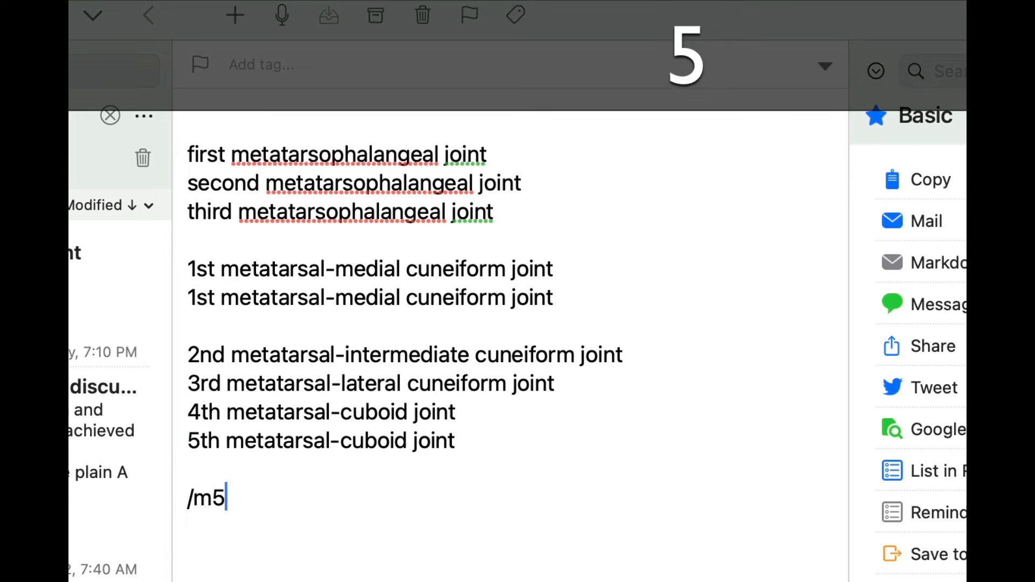
key(BackSpace)
key(BackSpace)
text(5mb)
key(Return)
text(/)
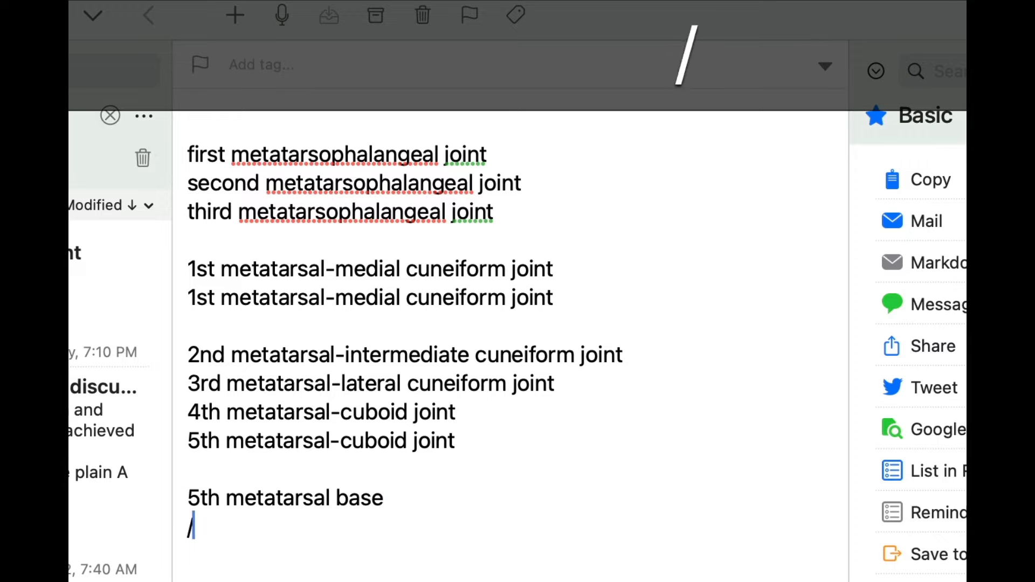
text(5mh)
key(Return)
text(/)
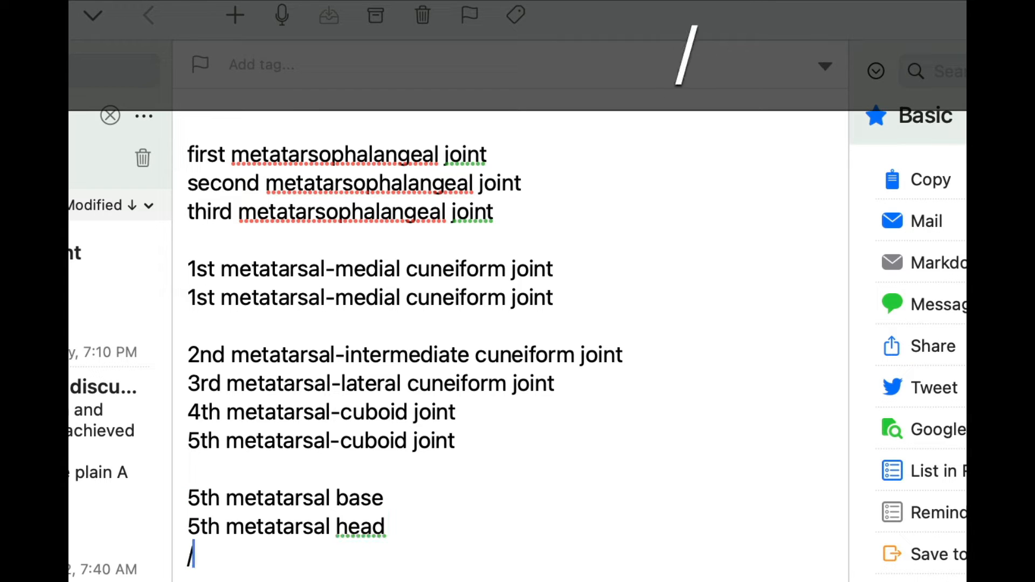
text(3mh)
key(Return)
key(Return)
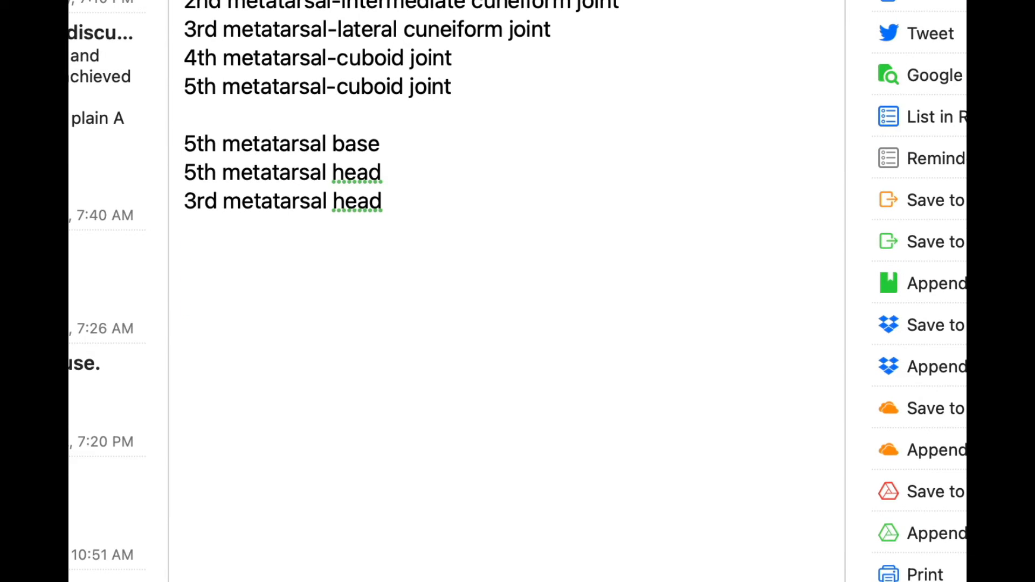
Leave a blank line and expand the /lh left hallux snippet, ending on a new line.
text(/lh)
key(Return)
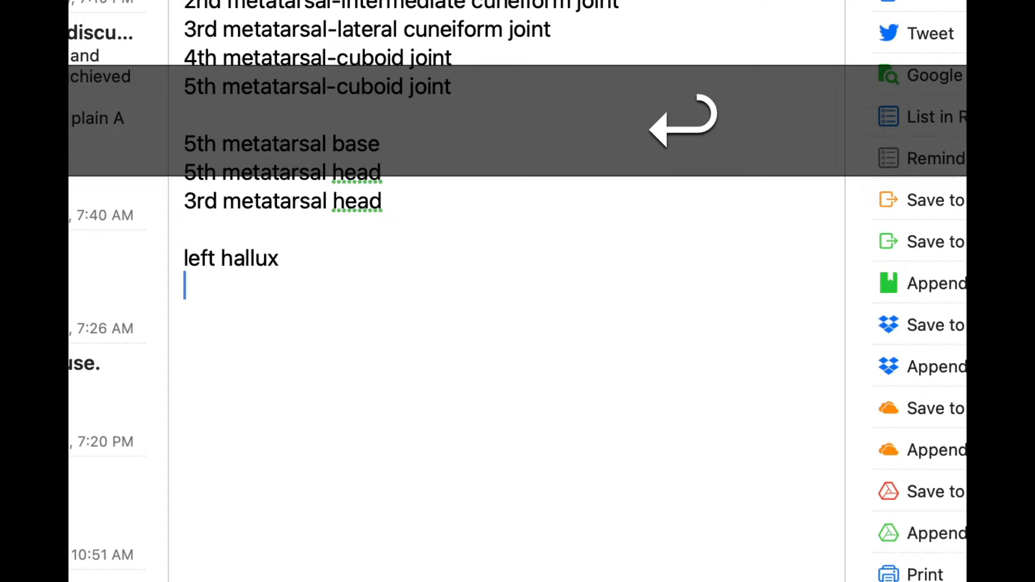
Expand the /pmc plantar medial calcaneal tubercle, /tat tibialis anterior tendon and /ptt posterior tibial tendon snippets on consecutive lines, followed by a blank line.
text(/pmc)
key(Return)
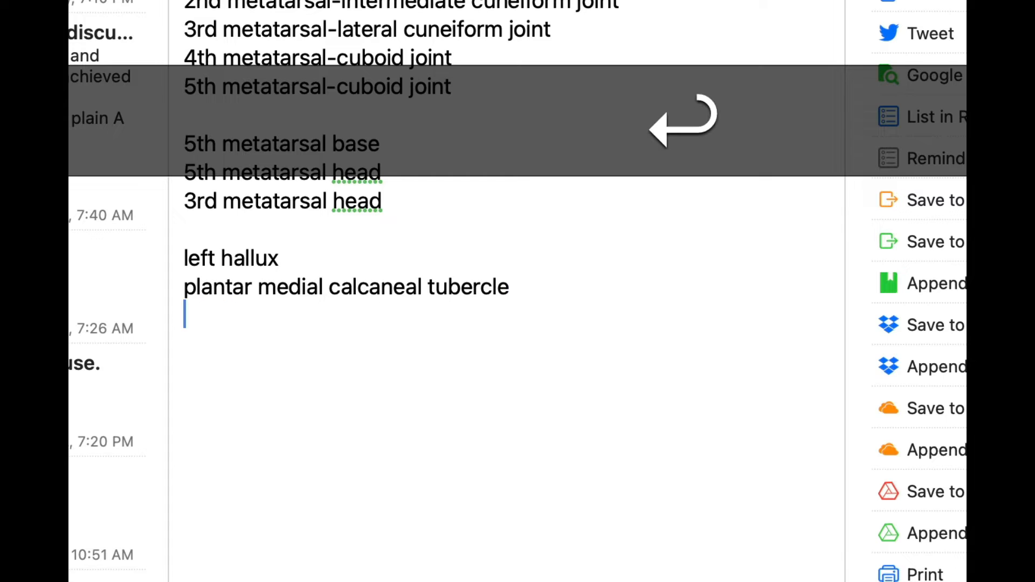
text(/tat)
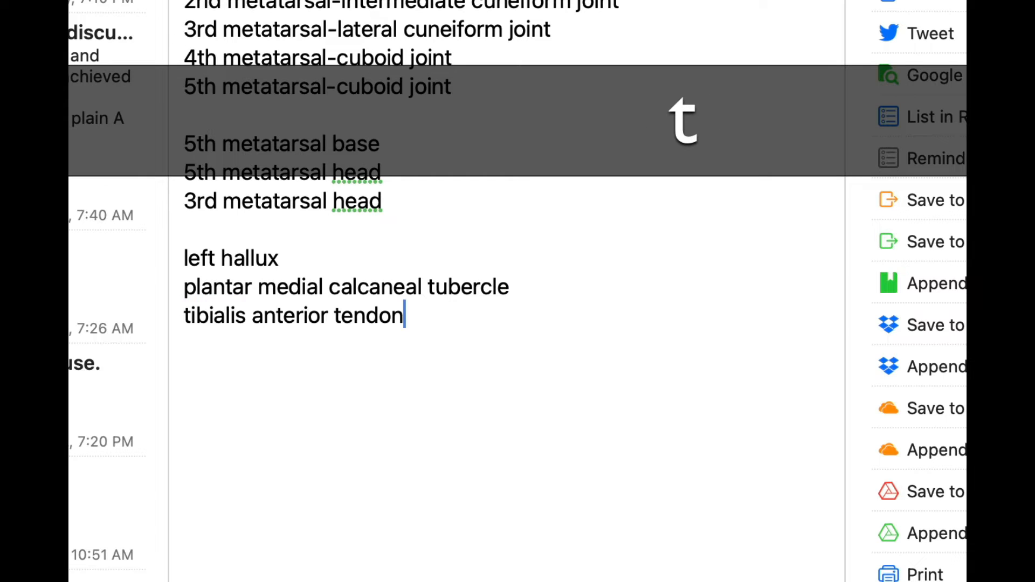
key(Return)
text(/ptt)
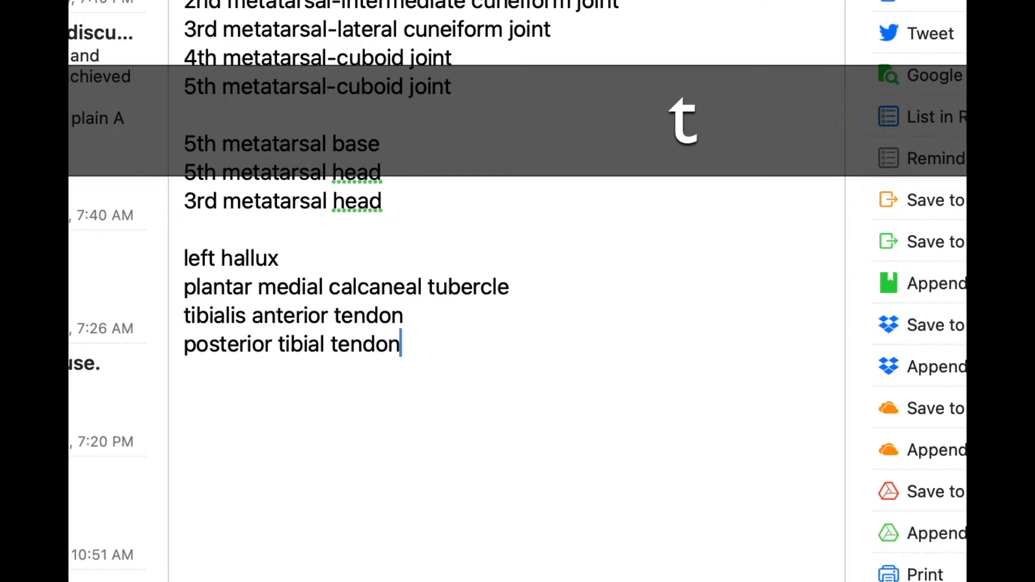
key(Return)
key(Return)
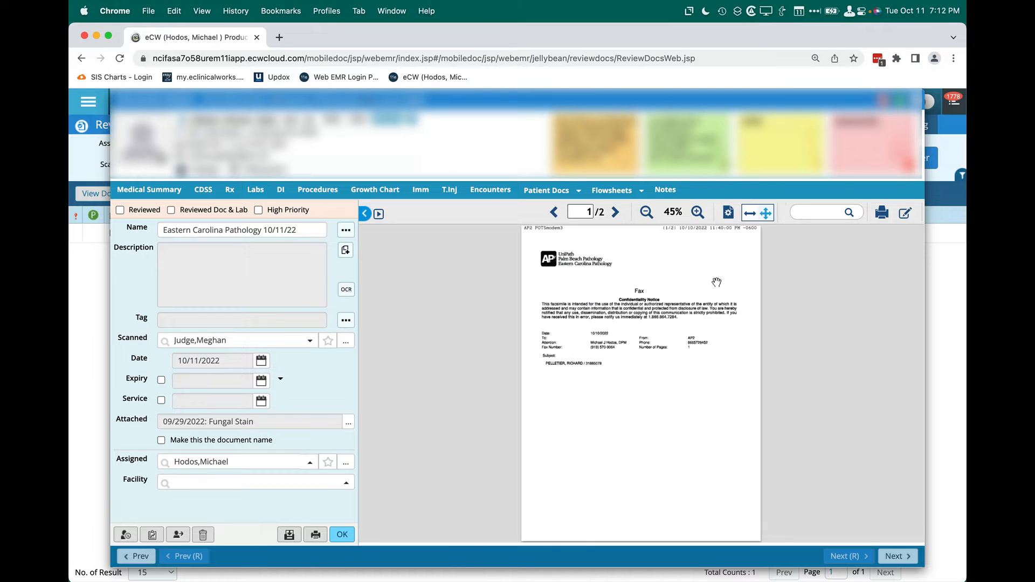
Fit the pathology fax to page width and place the provider's signature below the gross examination text on page 2.
click(750, 214)
click(728, 212)
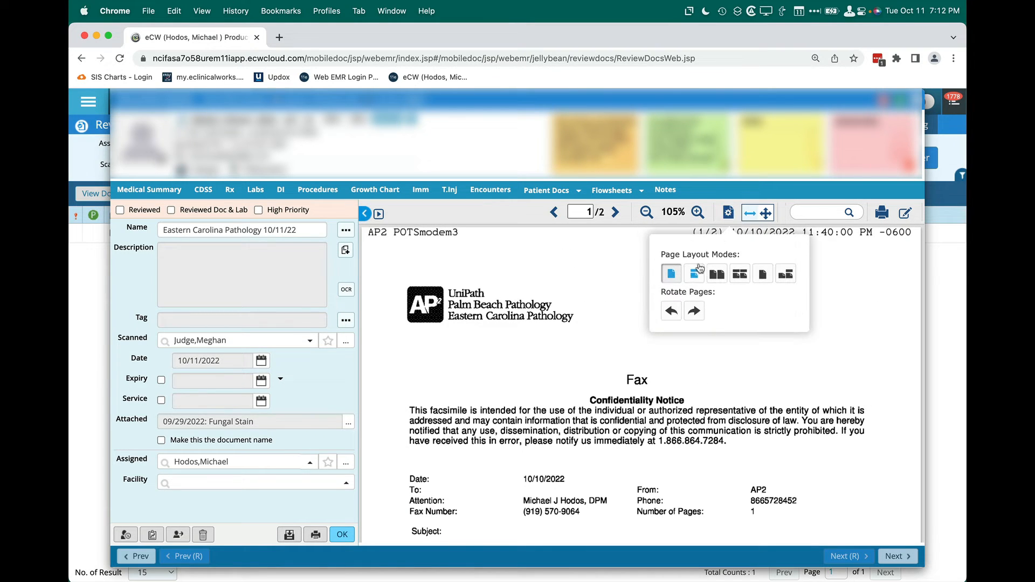
scroll(744, 290, down, 10)
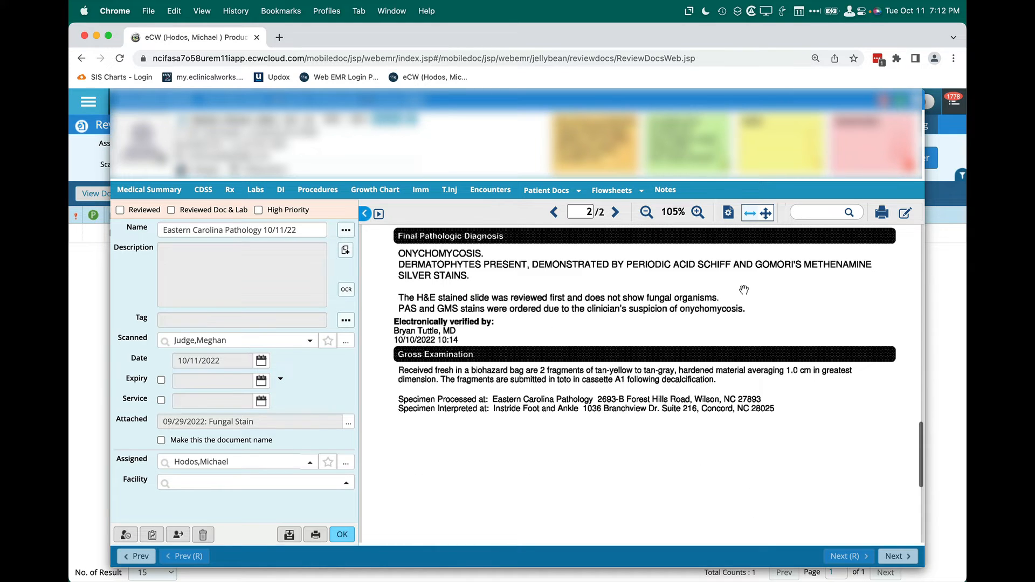
click(905, 213)
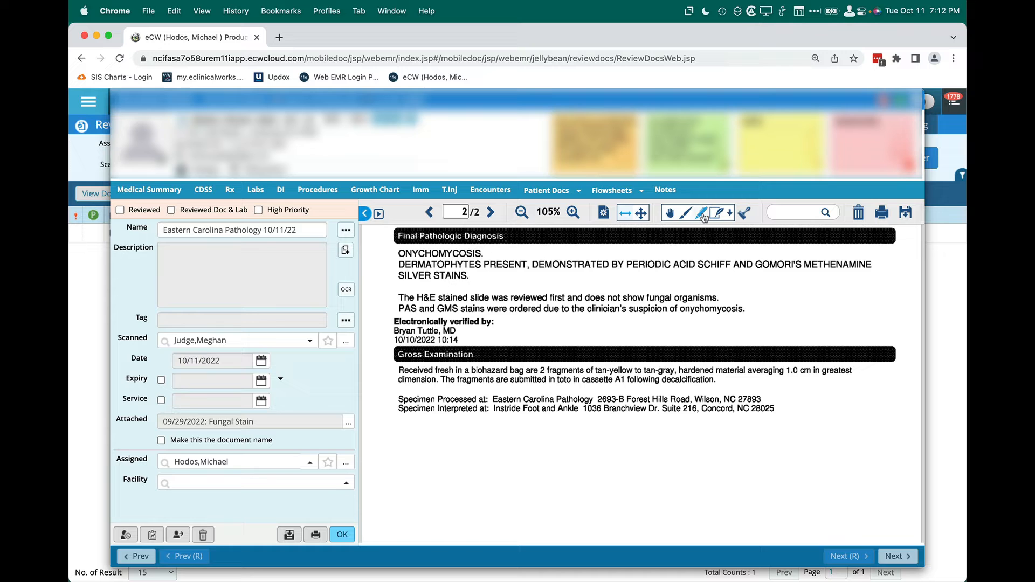
click(624, 467)
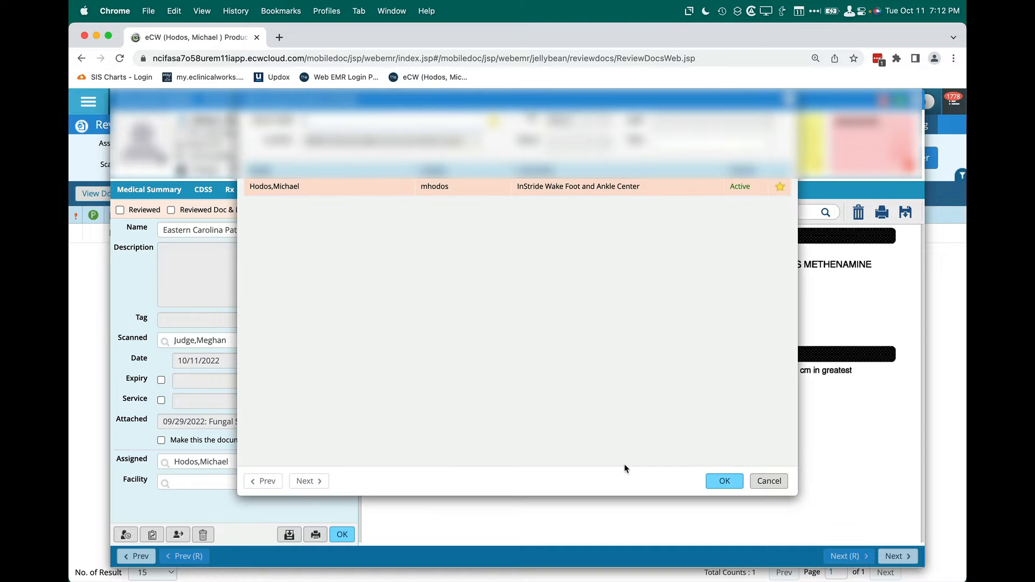
click(724, 480)
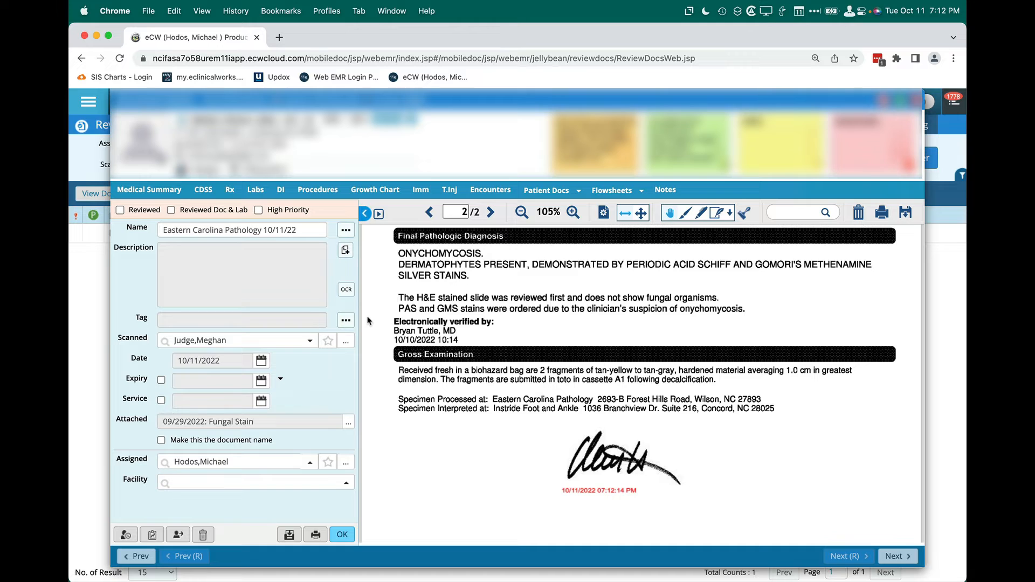
Open the notes for the document's description and look through both pages of saved keyword phrases without inserting one.
click(348, 256)
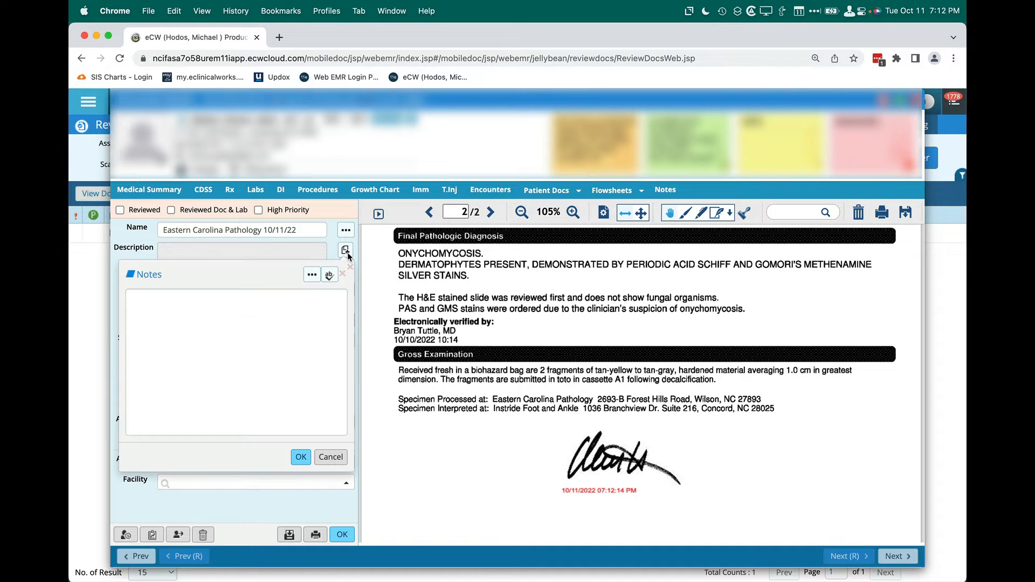
click(312, 275)
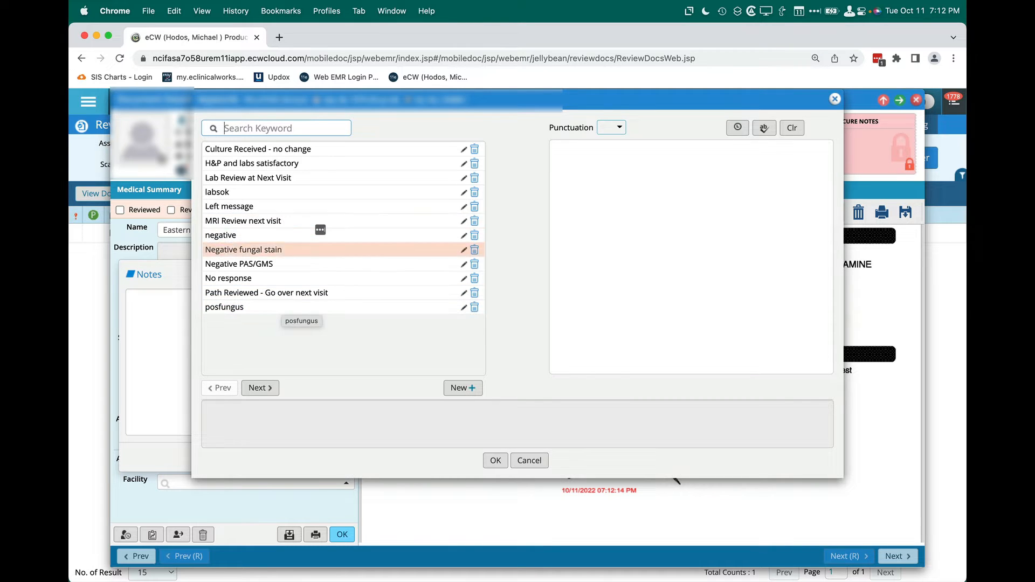
click(263, 389)
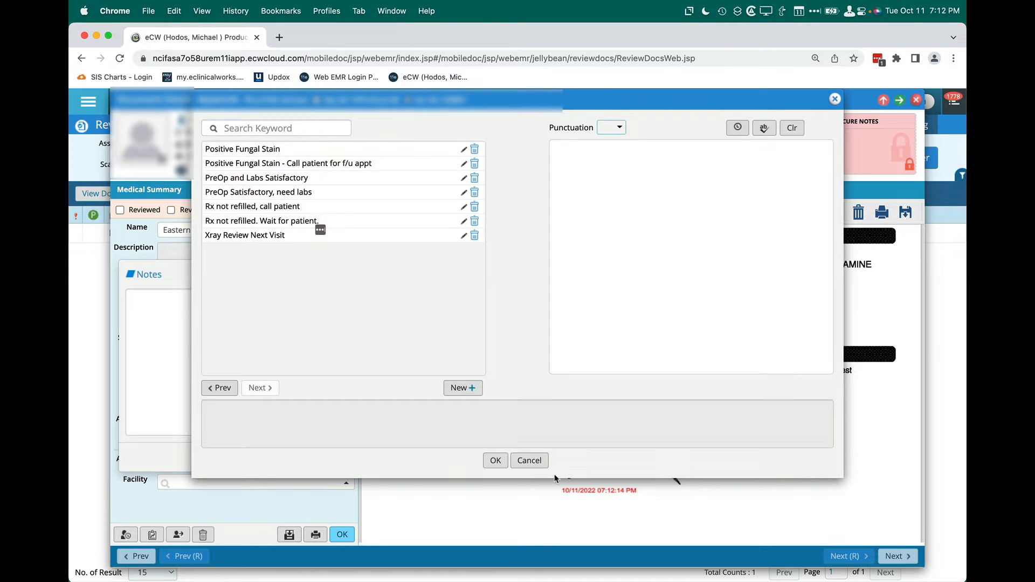
click(526, 461)
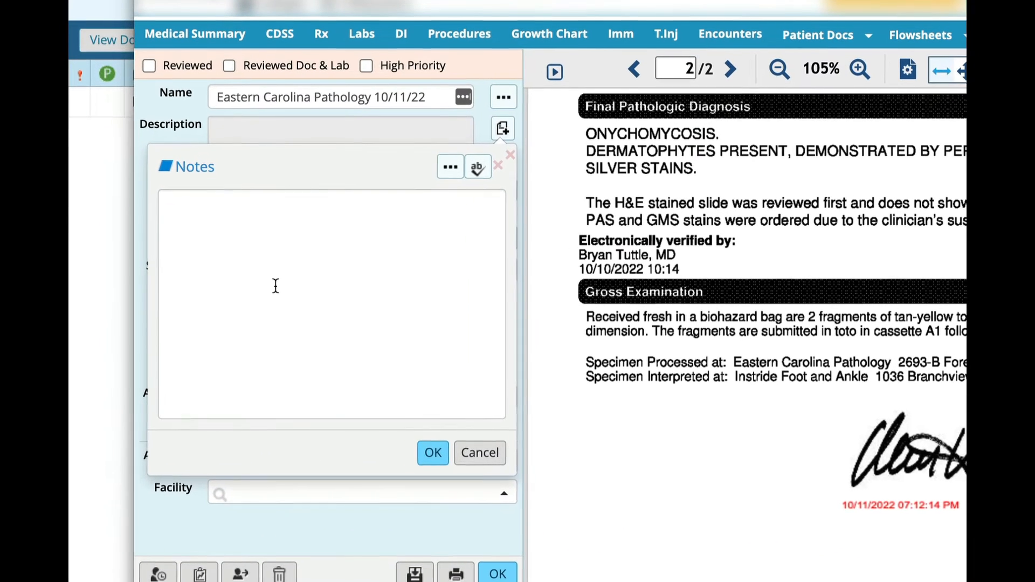
Expand the positive fungal stain snippet as the document's note and save the document with Reviewed Doc & Lab marked.
text(/ps)
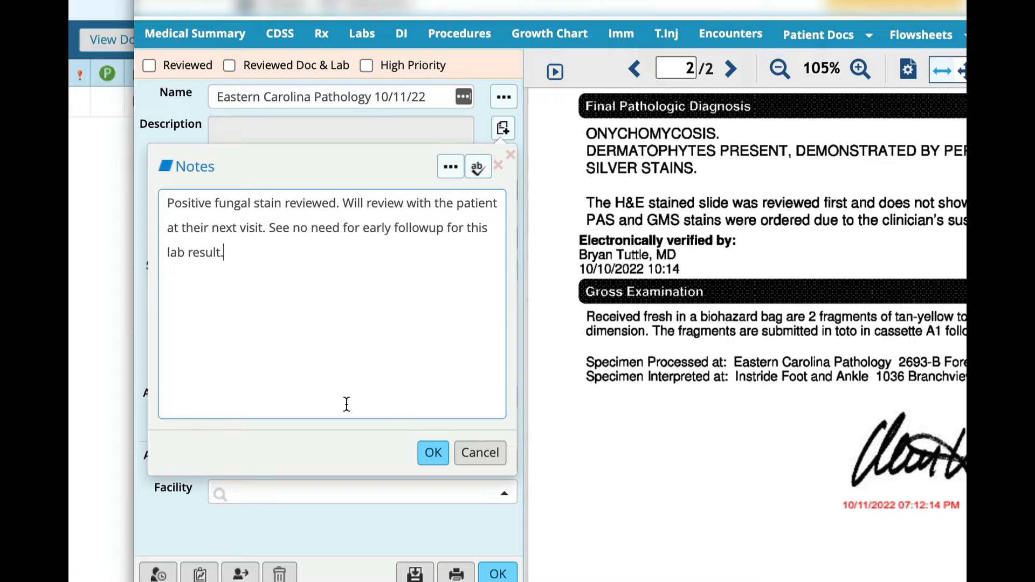
click(426, 455)
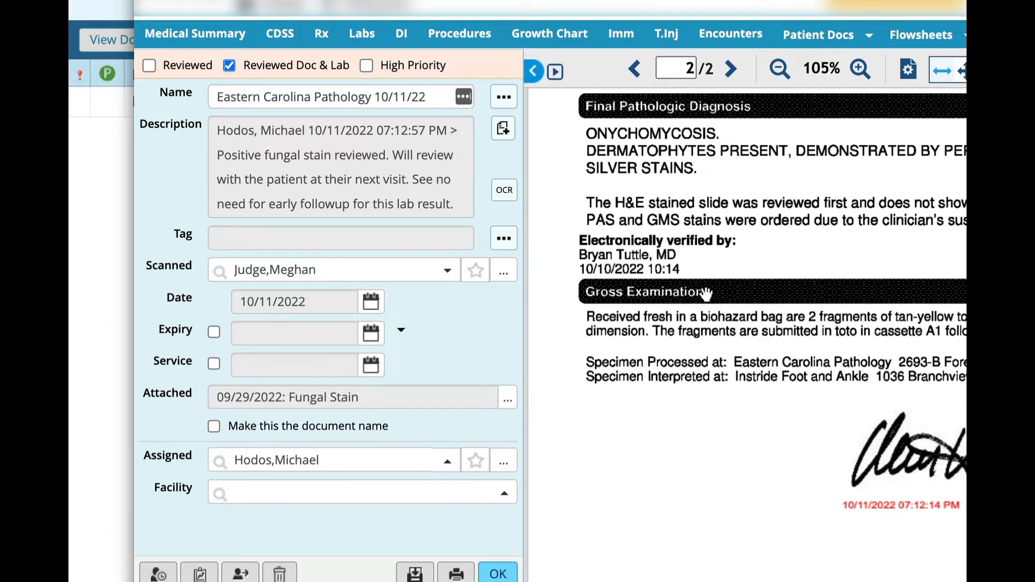
click(507, 575)
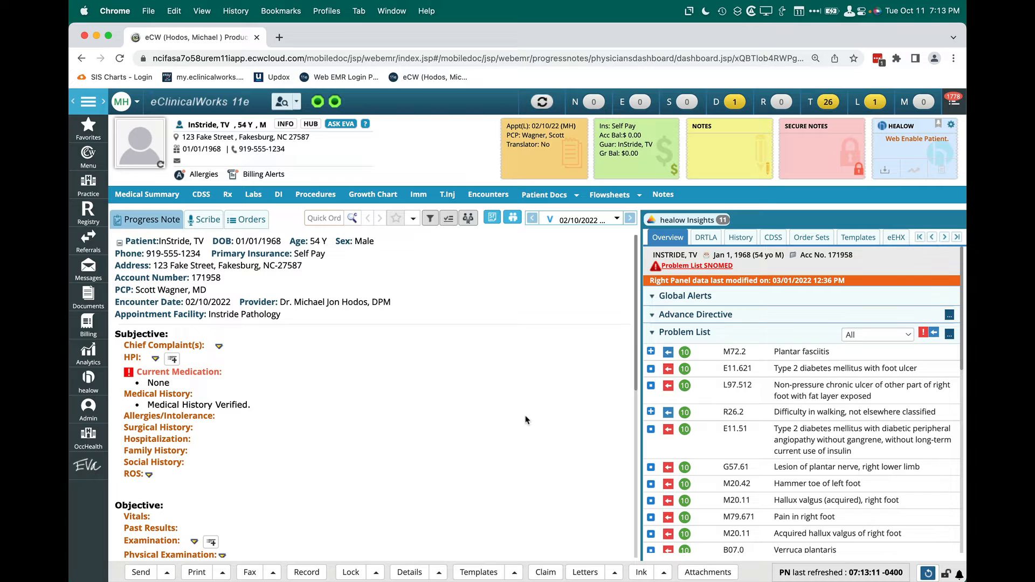
Switch back to the Drafts note and expand the /xplanus radiograph snippet on pes planus foot type below the tendon terms.
key(super+Tab)
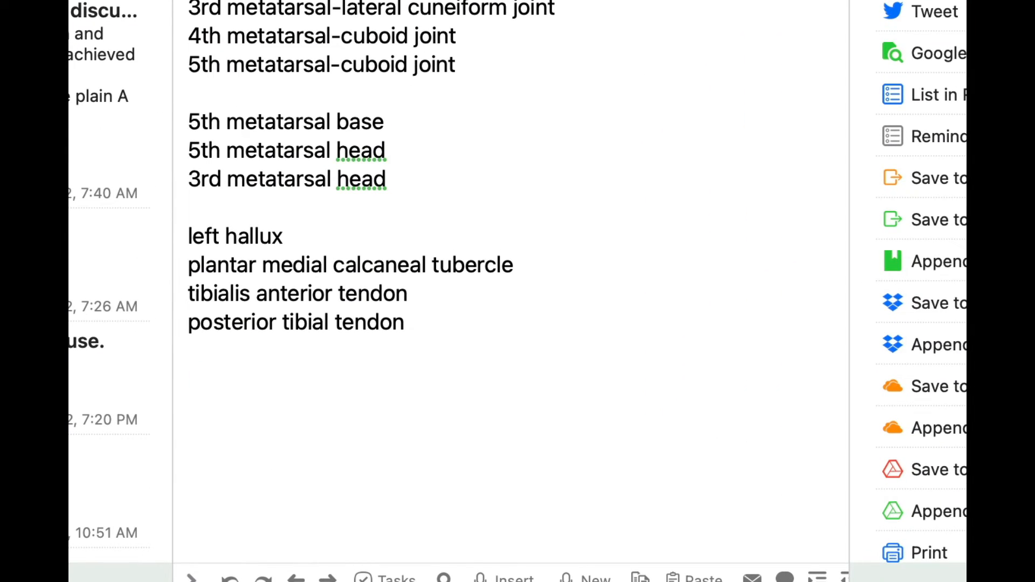
key(BackSpace)
text(/b)
key(BackSpace)
key(BackSpace)
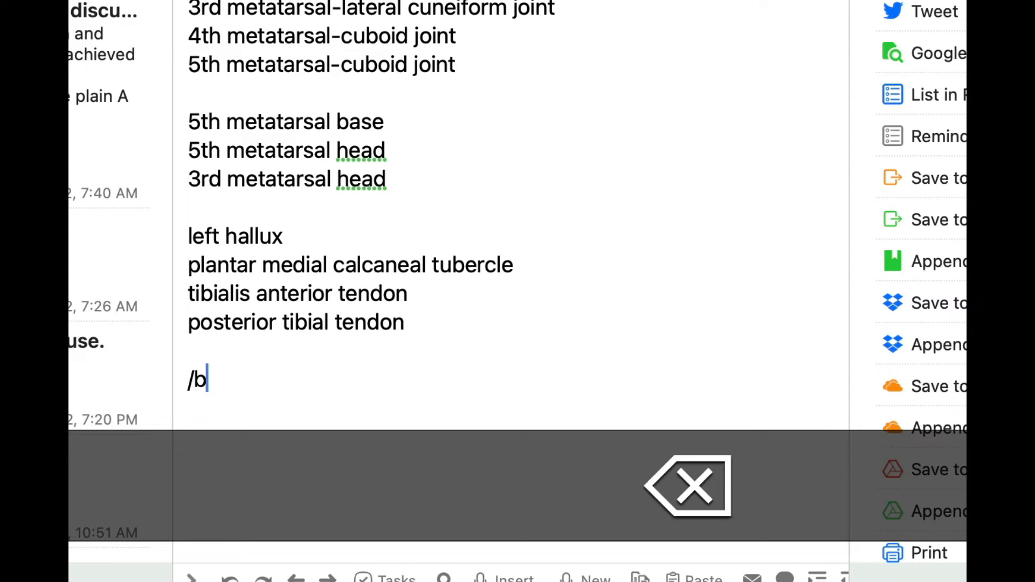
text(/xp)
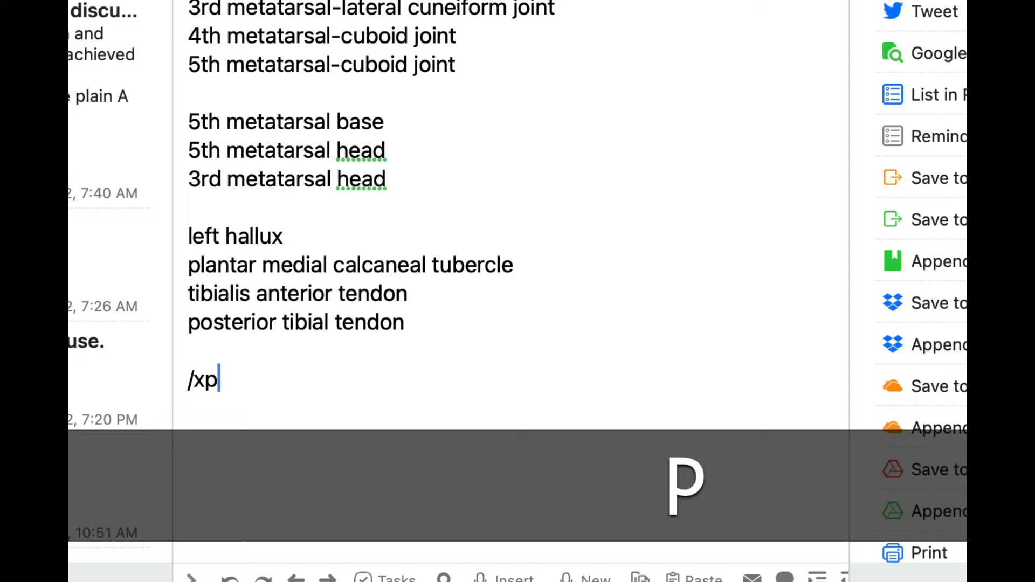
text(lanus foot type on radiographs.)
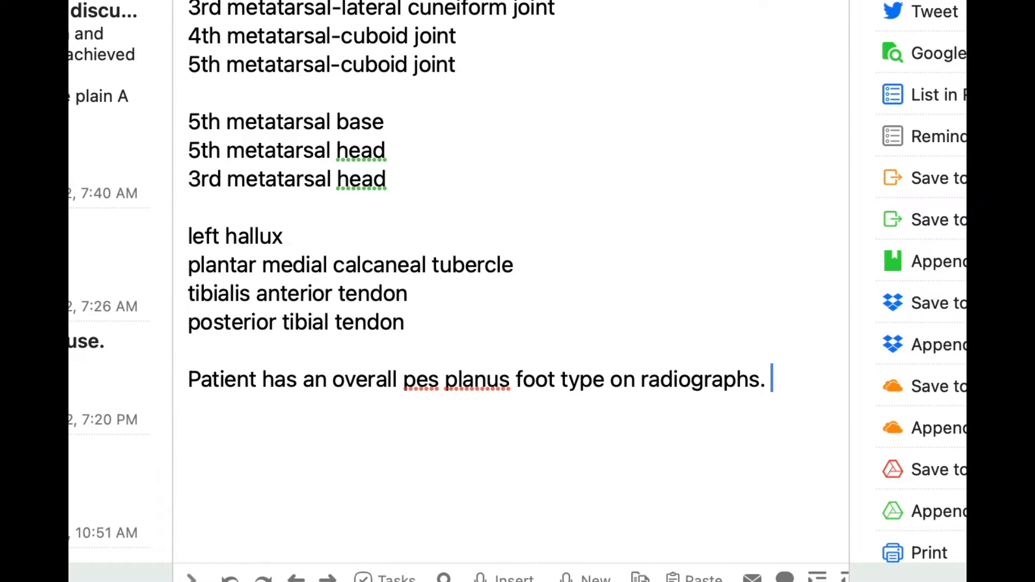
text( /pl)
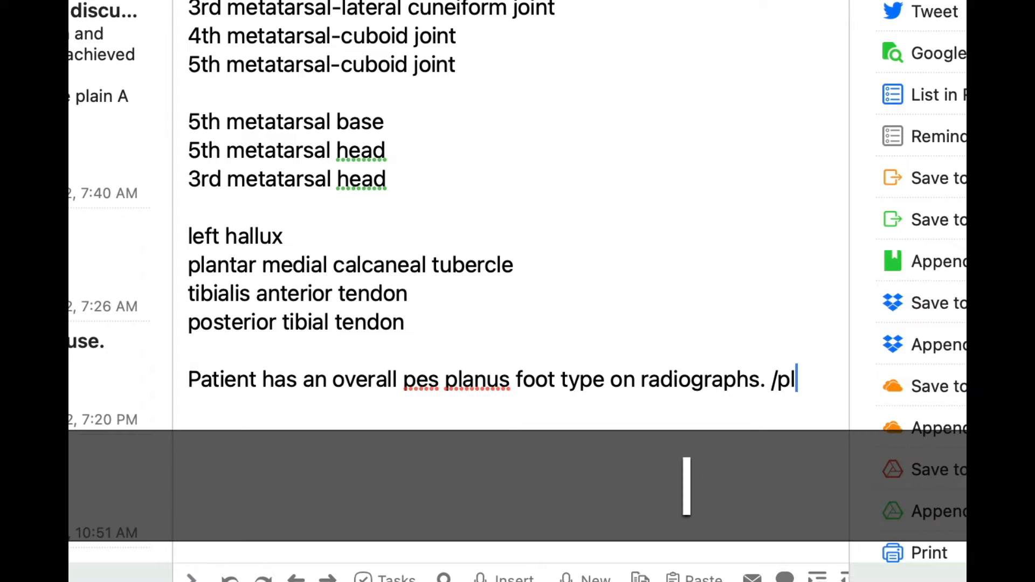
text(spur/pos)
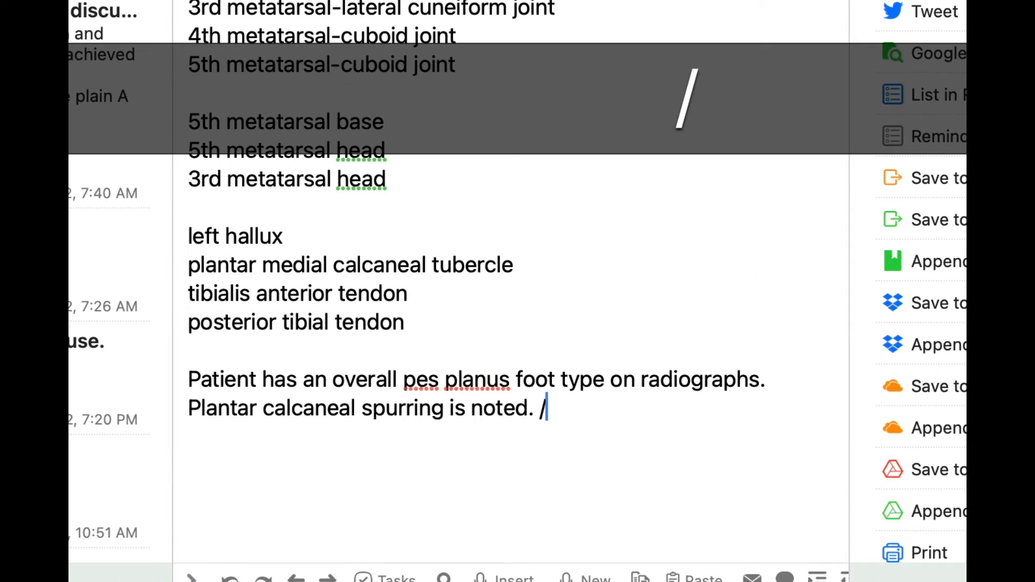
text(r)
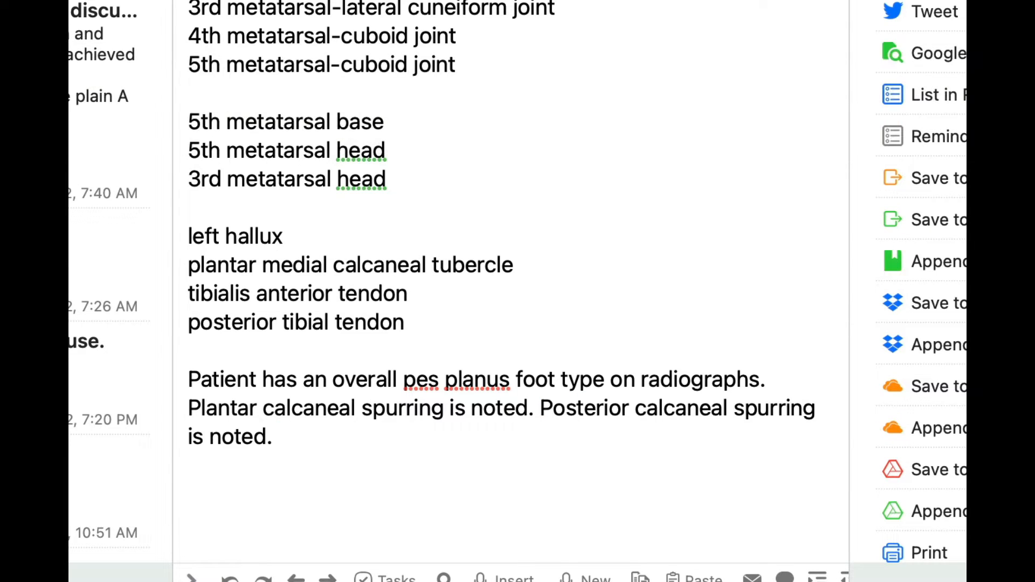
text(/)
Continue the radiograph paragraph by expanding the /plspur plantar calcaneal spurring snippet and the posterior calcaneal spurring snippet.
key(BackSpace)
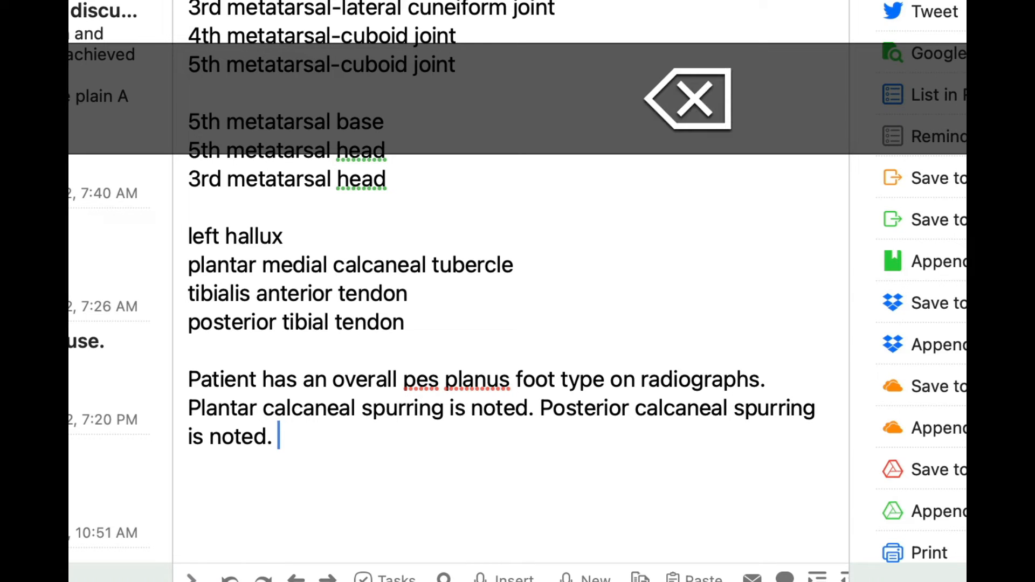
Add the /osper os peroneum snippet and the os tibiale externum snippet to the radiograph paragraph, and begin another /o abbreviation.
text(/ospe)
text(r)
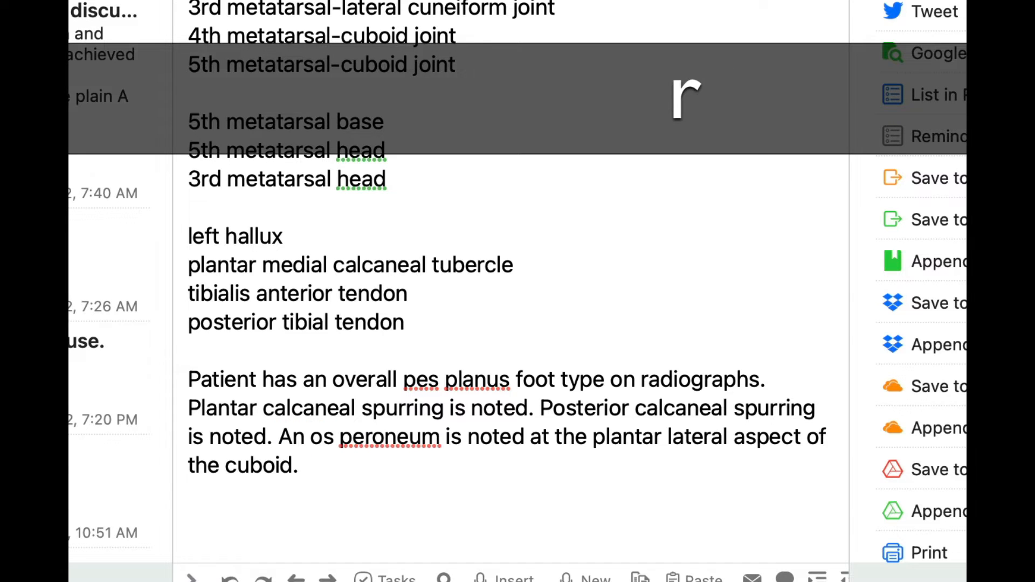
text(/ostie)
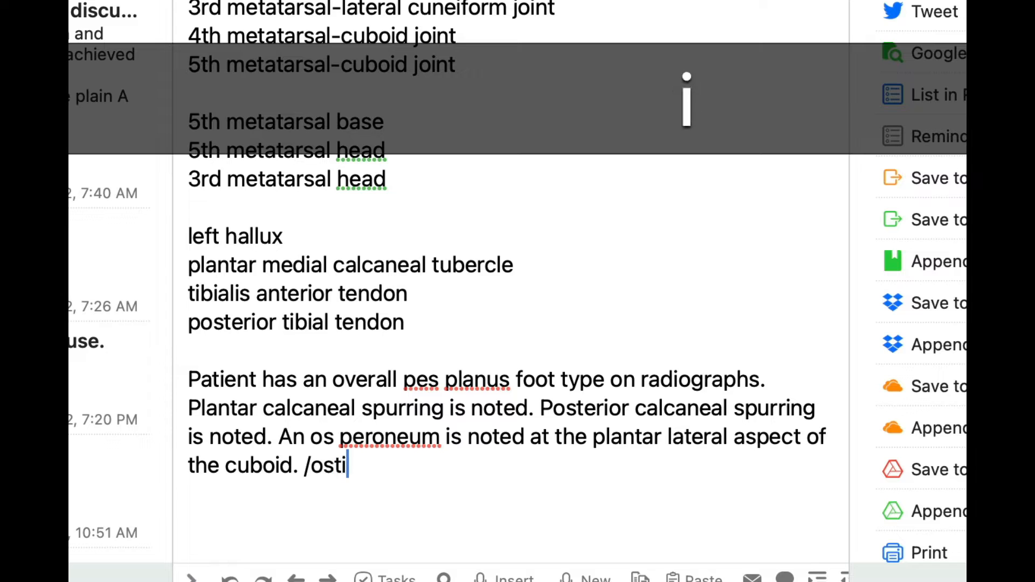
key(BackSpace)
text(/o)
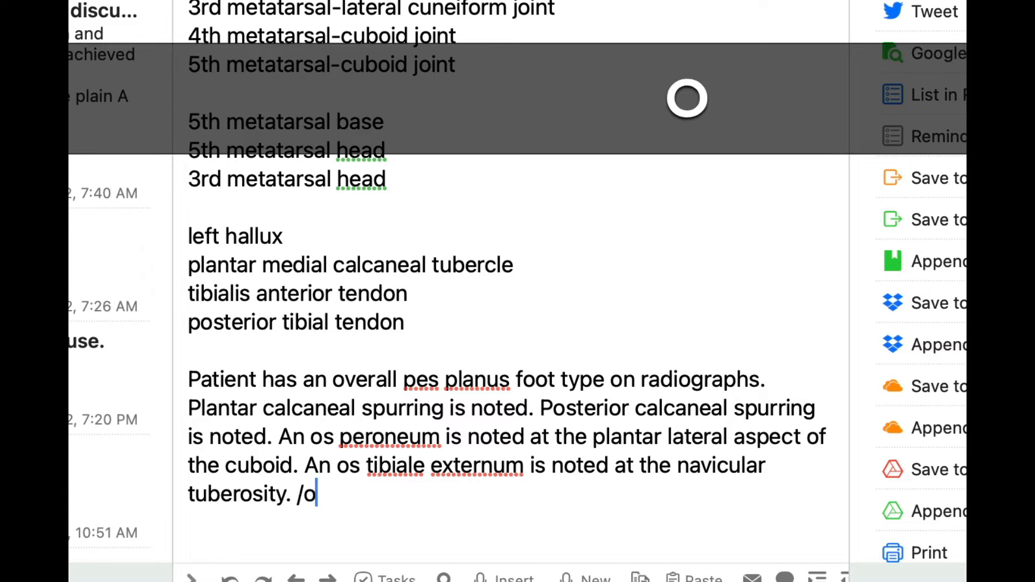
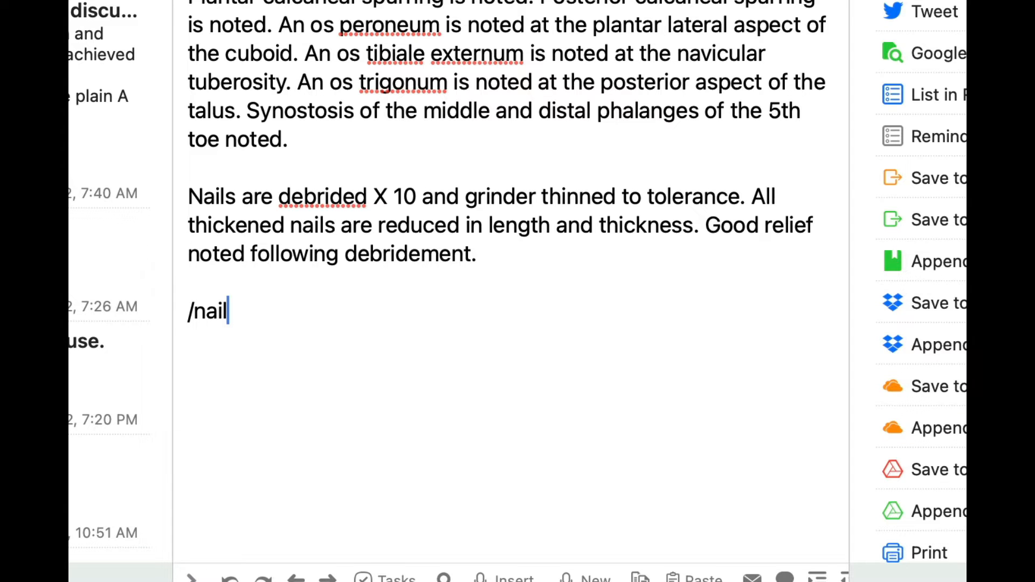
Expand the /nails7 and /nails6 nail debridement snippets as separate paragraphs below the existing nail note.
text(s)
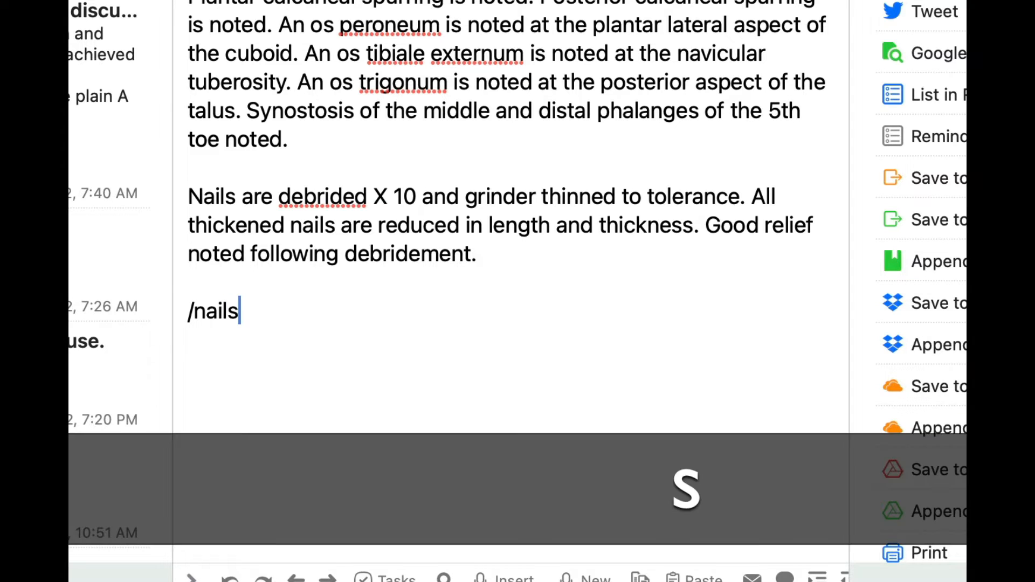
text(7)
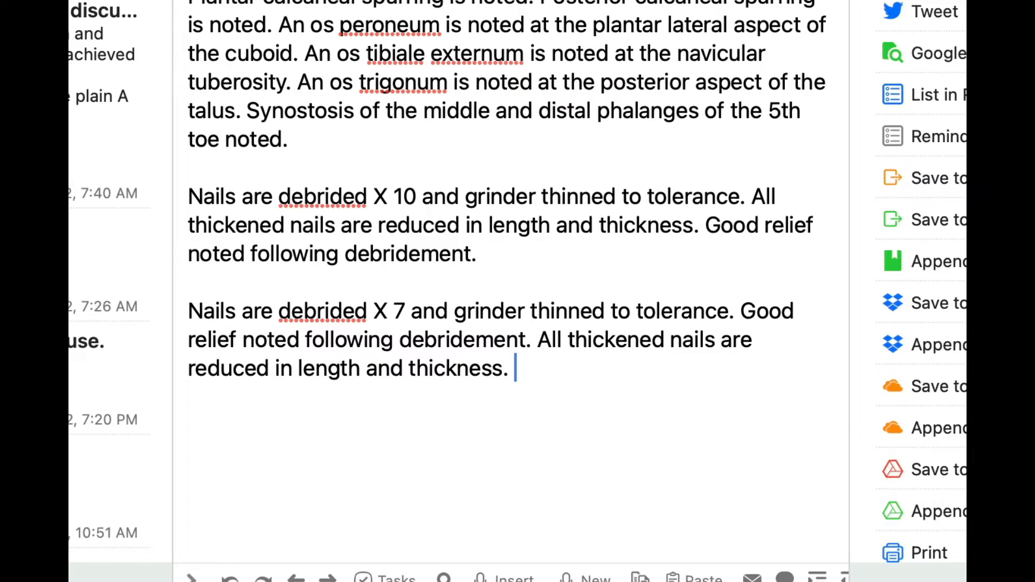
key(Return)
key(Return)
text(/nails6)
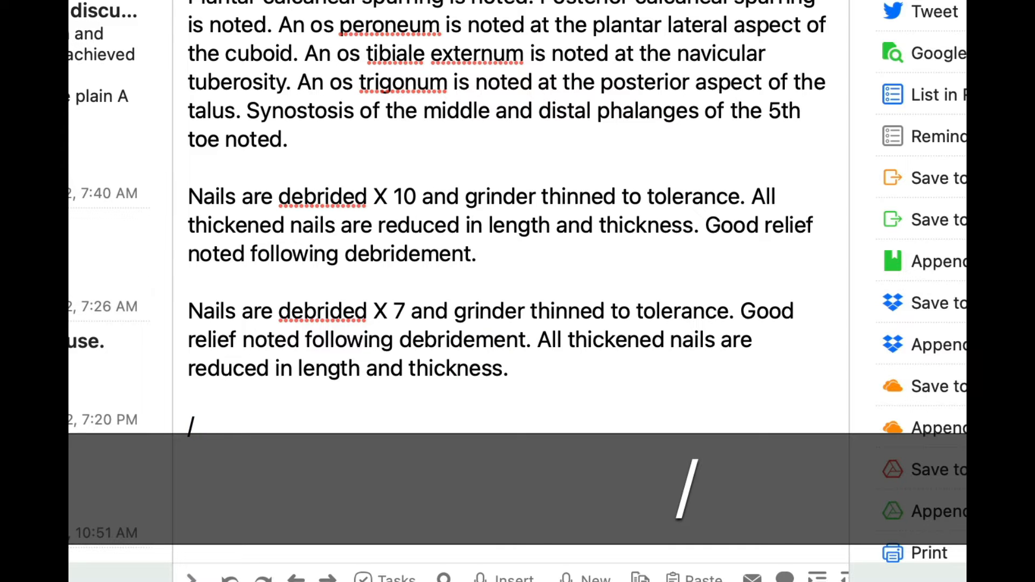
key(Return)
key(Return)
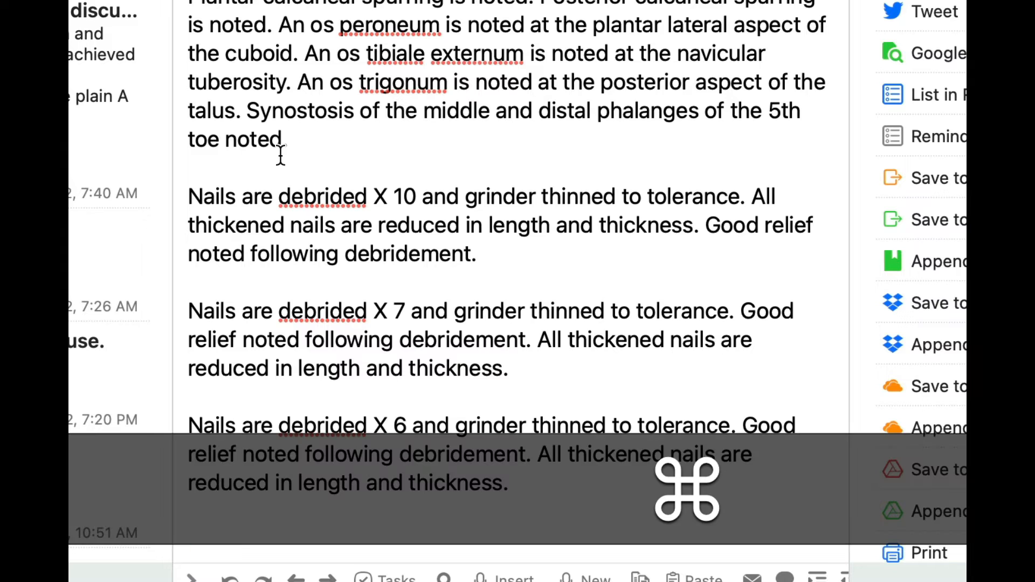
Clear all the text from the Drafts note.
key(super+a)
key(BackSpace)
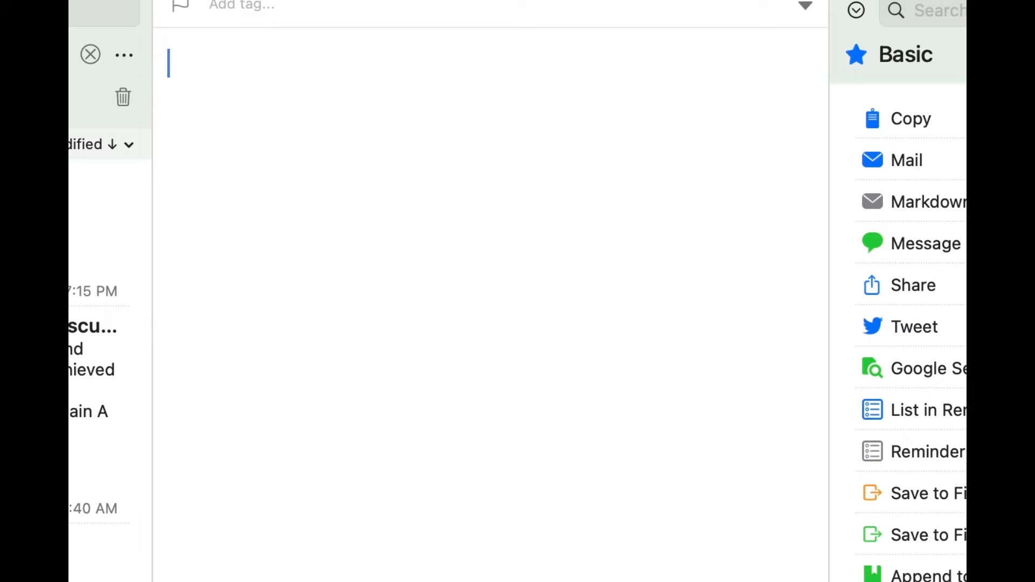
text(/)
key(BackSpace)
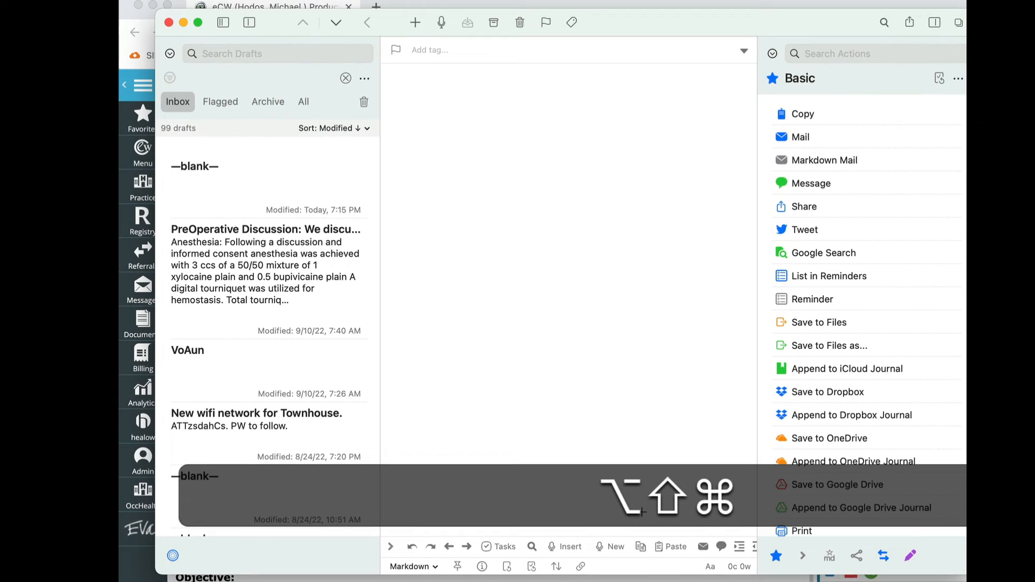
Switch to TextExpander and open the InStride TV! snippet group to view its abbreviations.
key(alt+shift+super+t)
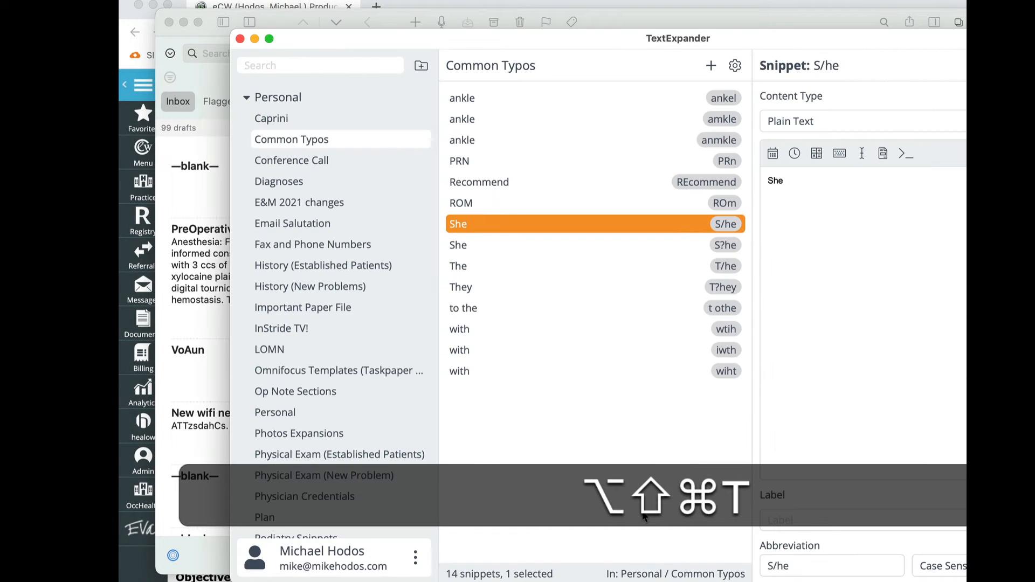
click(265, 64)
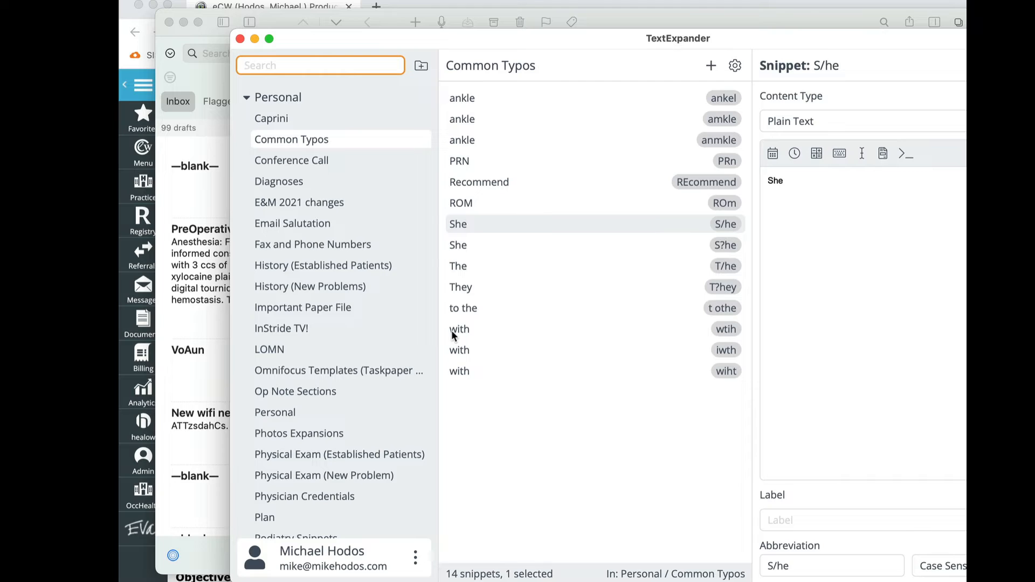
click(263, 327)
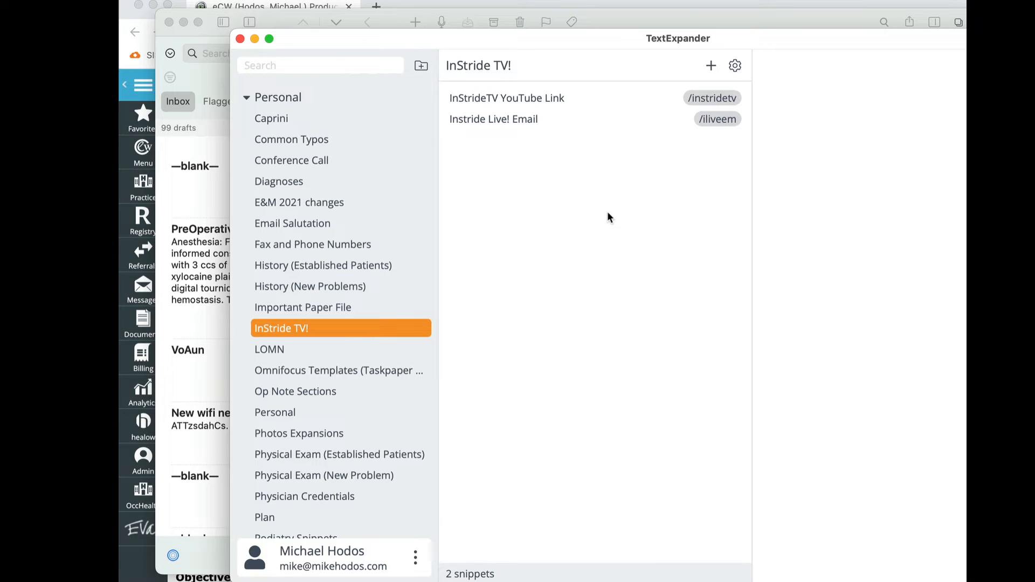
Return to the empty Drafts note and invoke the /iliveem email snippet.
click(190, 74)
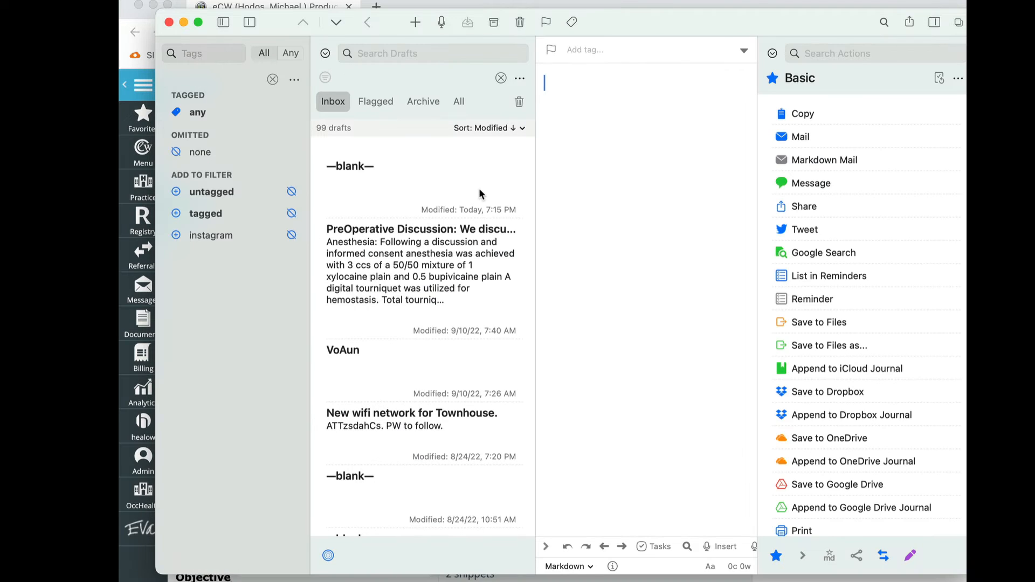
click(223, 22)
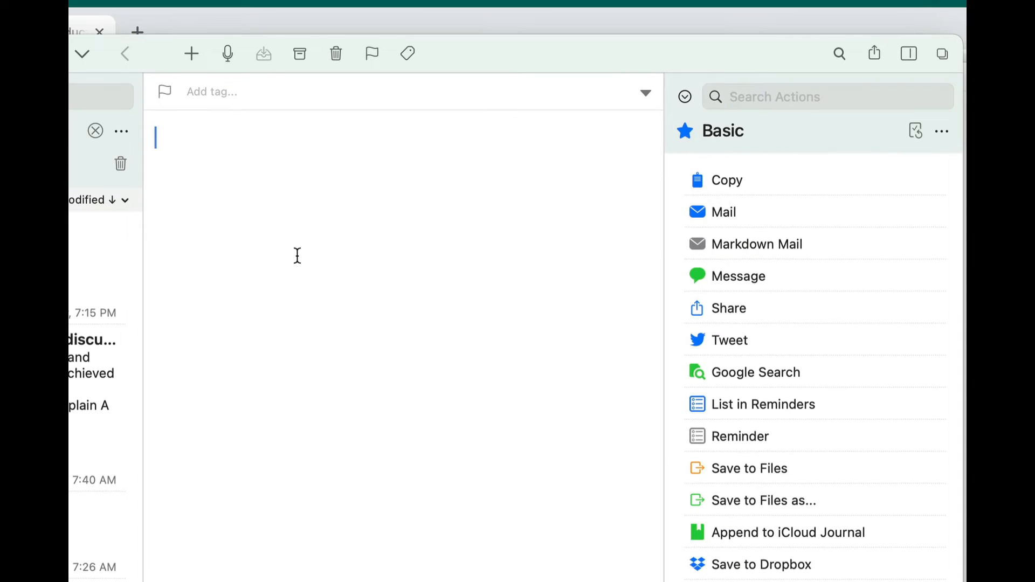
text(/ilive)
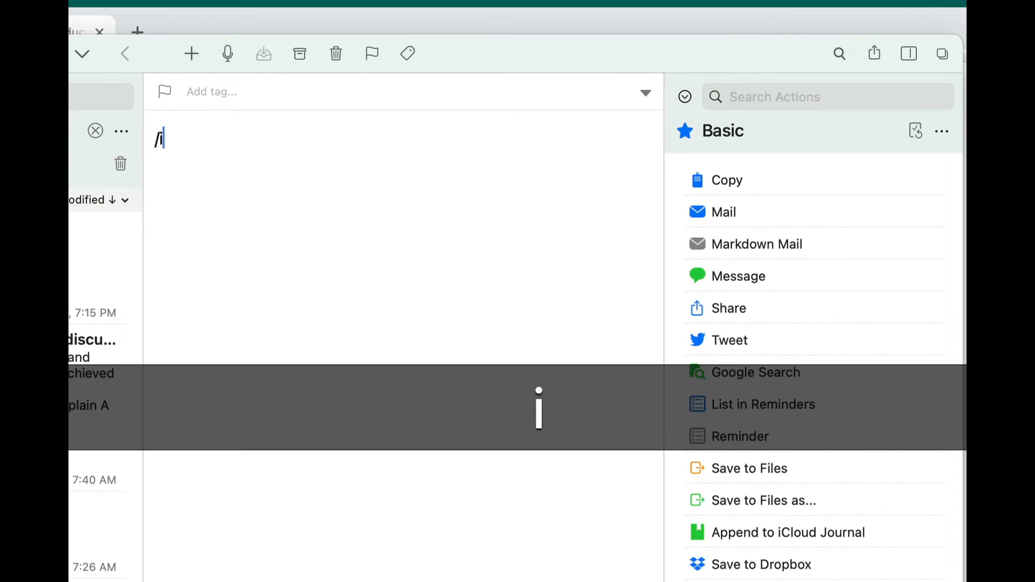
text(em)
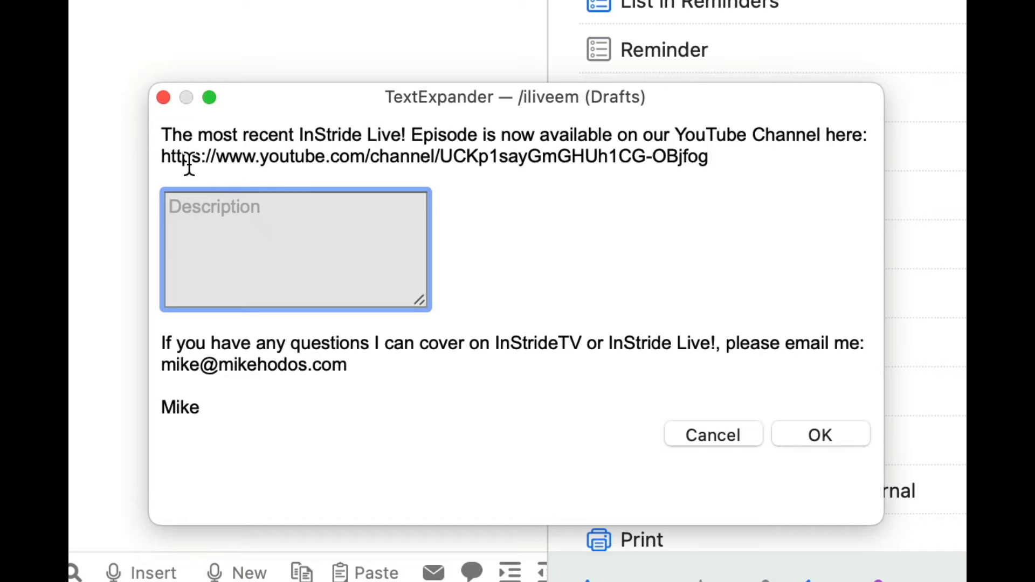
Fill in the snippet's Description with "This week we talk about Textexpander." and insert the completed email text.
text(Th)
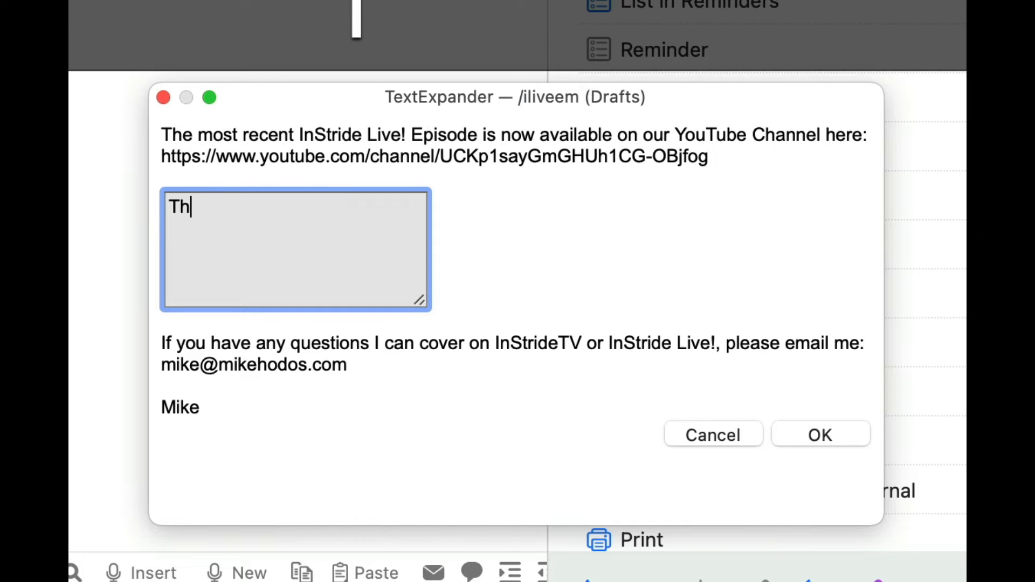
text(is week we talk about testex)
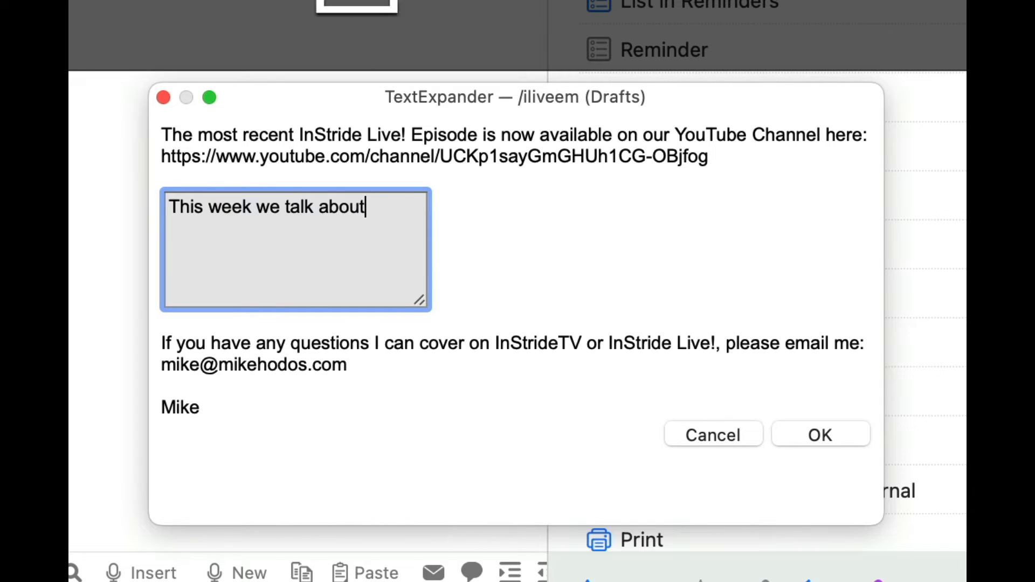
key(BackSpace)
key(BackSpace)
key(BackSpace)
key(BackSpace)
key(BackSpace)
key(BackSpace)
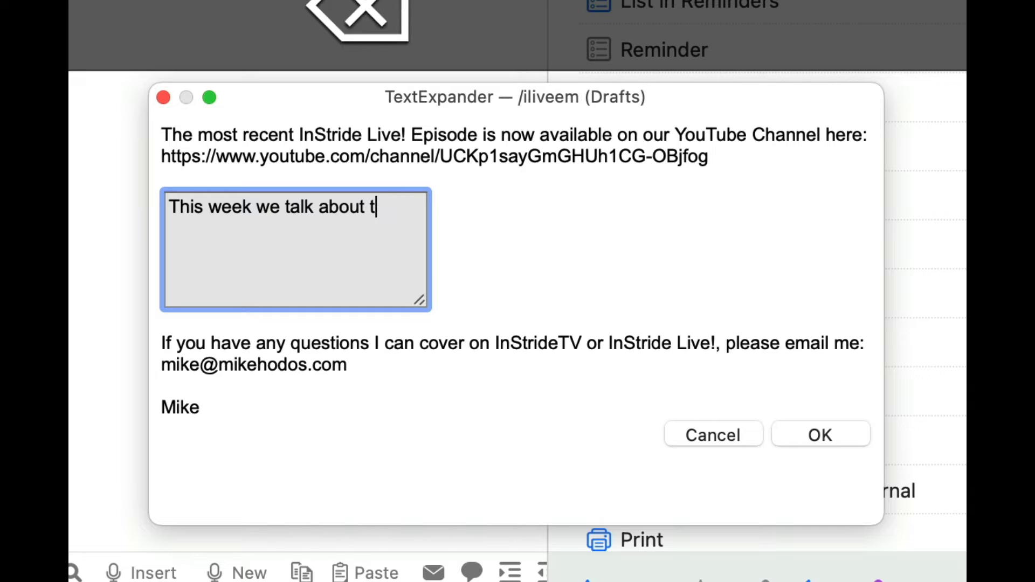
text(Textexpander.)
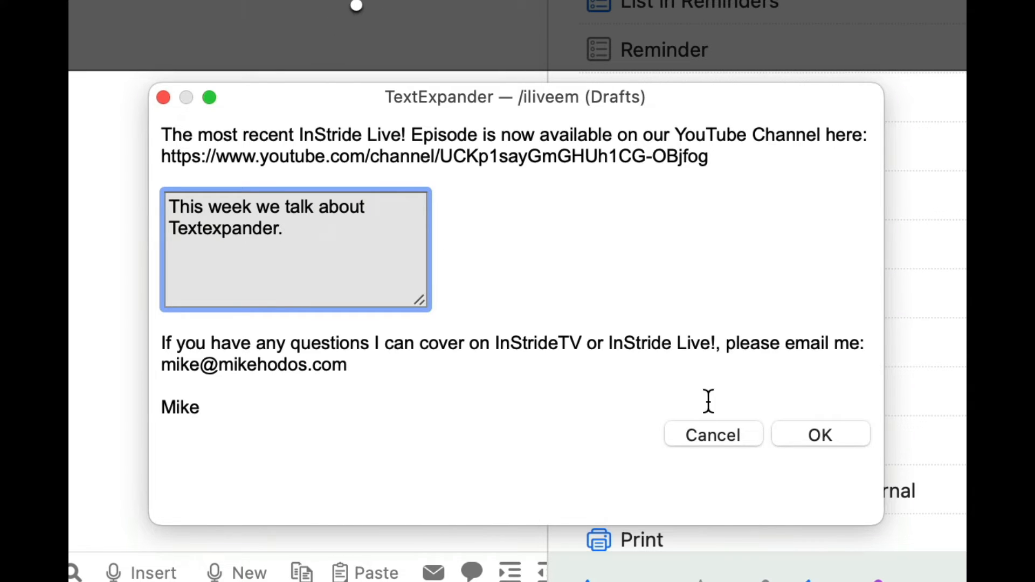
click(812, 439)
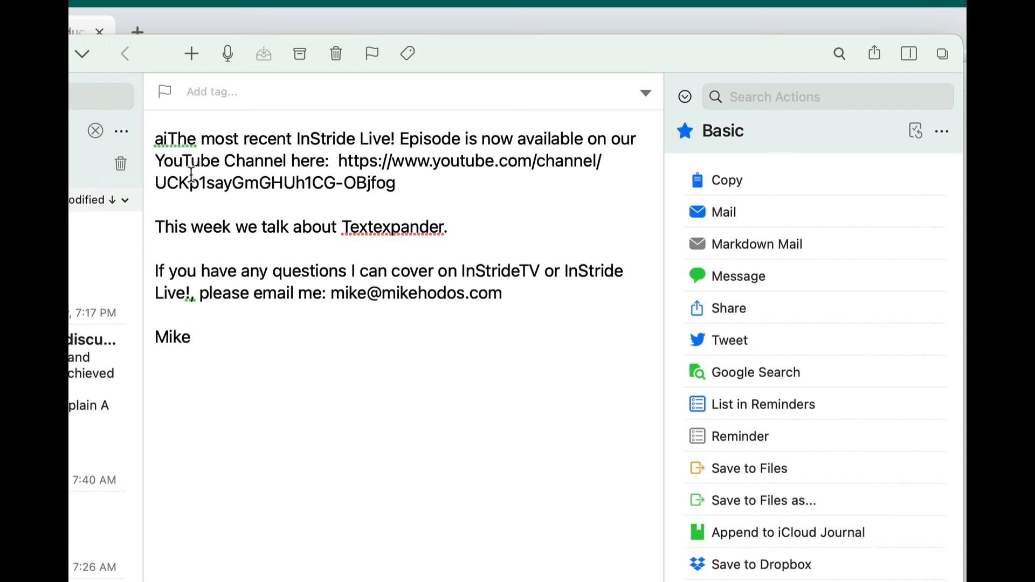
Correct the email's garbled opening word to "The" and start a new line below the signature.
double_click(169, 141)
key(BackSpace)
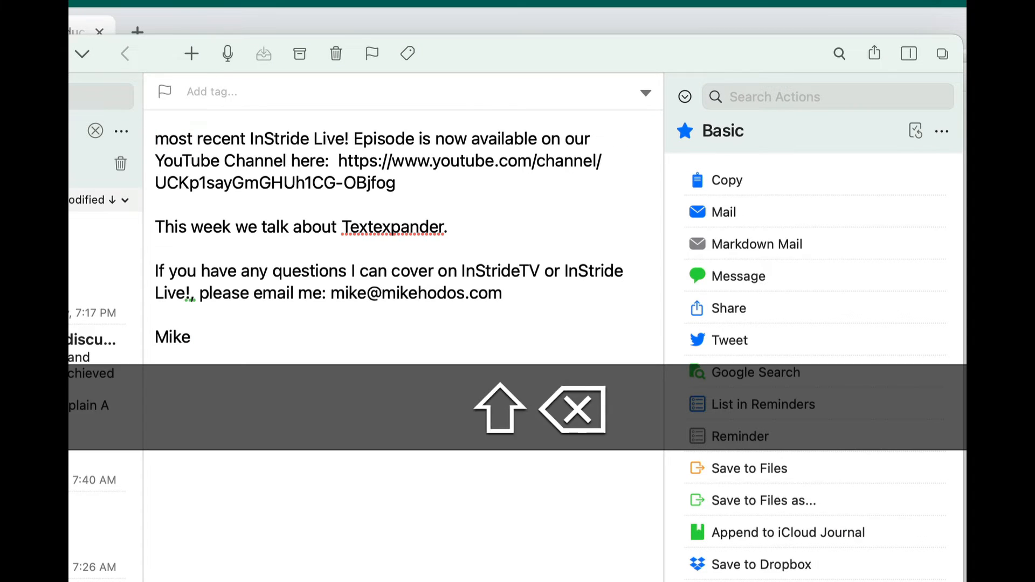
text(The)
click(455, 511)
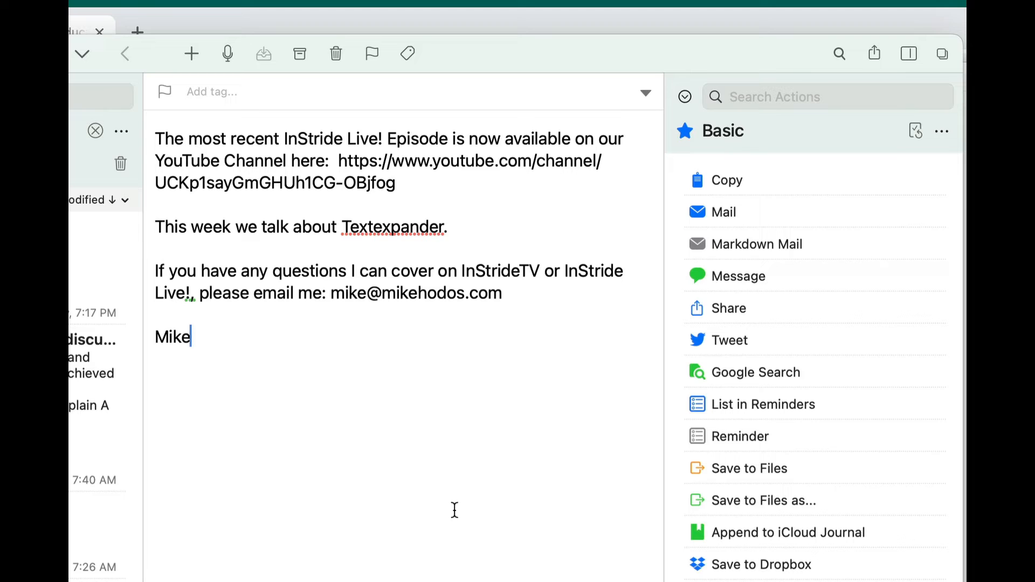
double_click(392, 227)
click(430, 228)
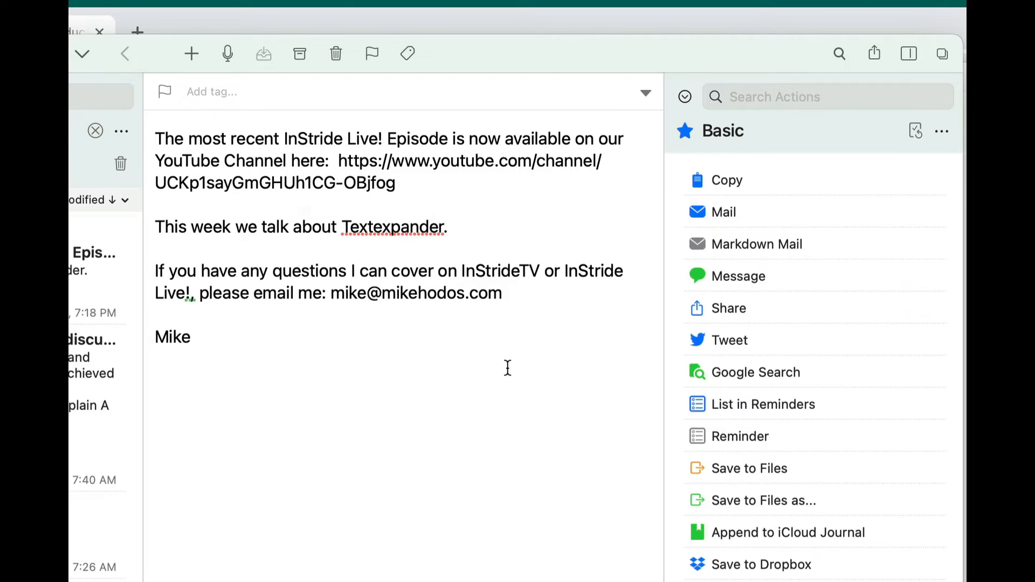
click(422, 511)
key(Return)
Check the InStride TV! abbreviations in TextExpander and switch back to the Drafts note.
key(super+Tab)
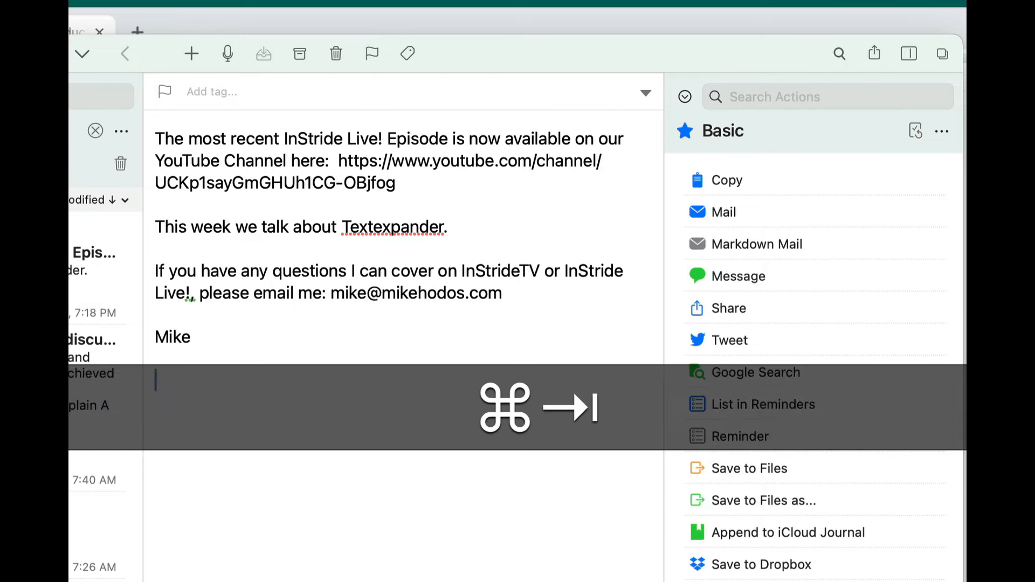
key(super+Tab)
key(alt+shift+super+t)
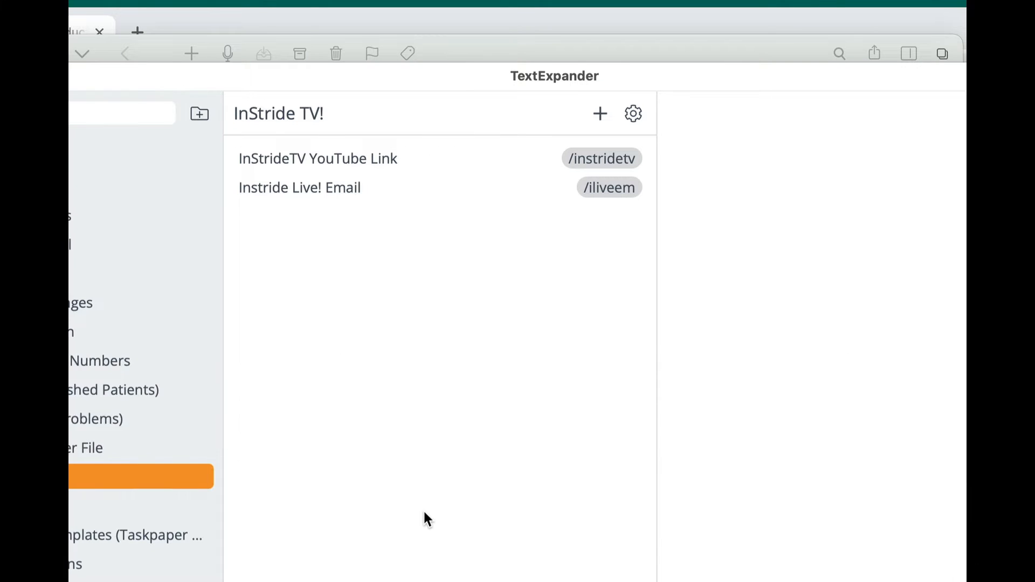
key(super+Tab)
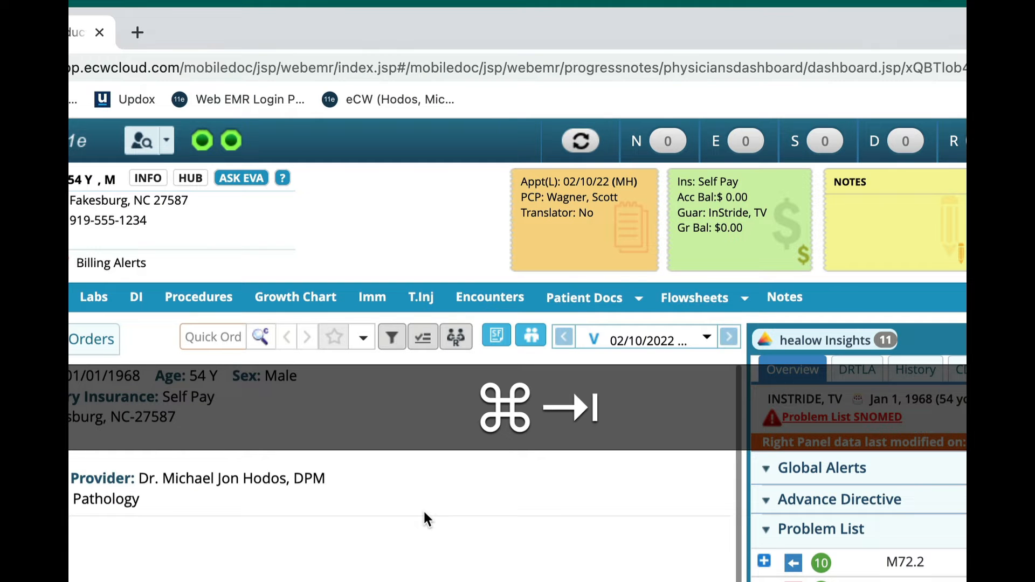
key(super+Tab)
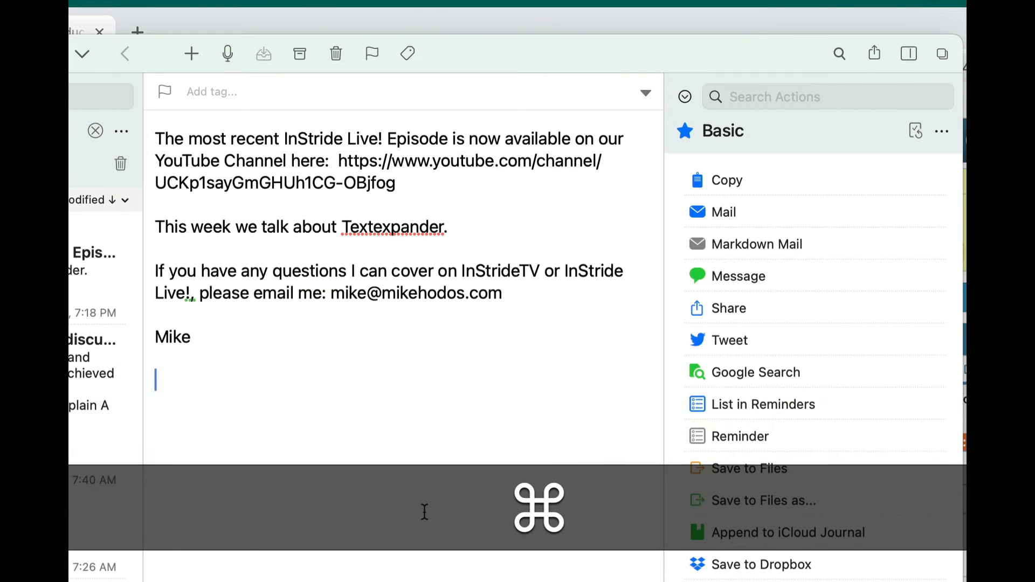
text(/instride)
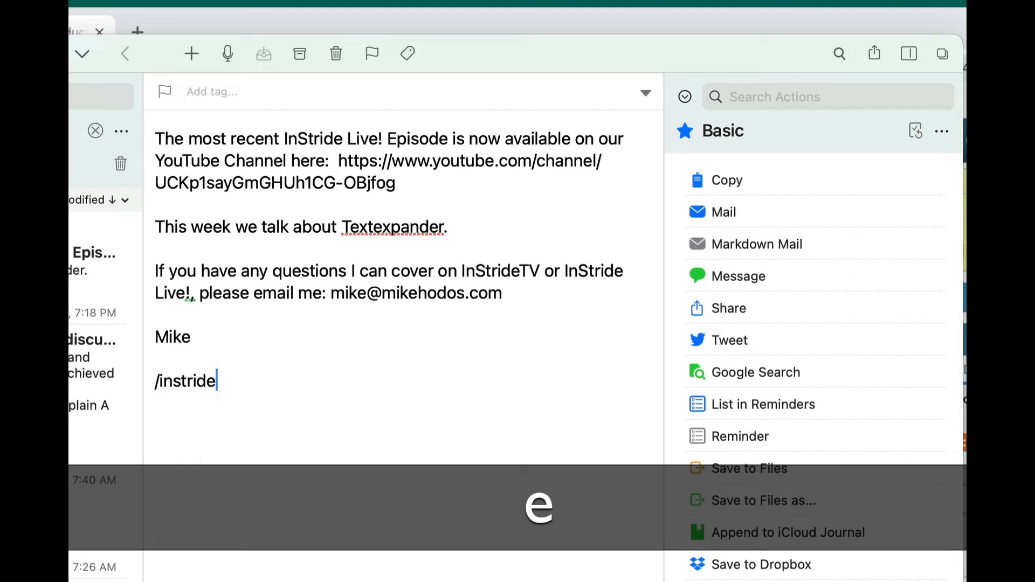
key(alt+shift+super+t)
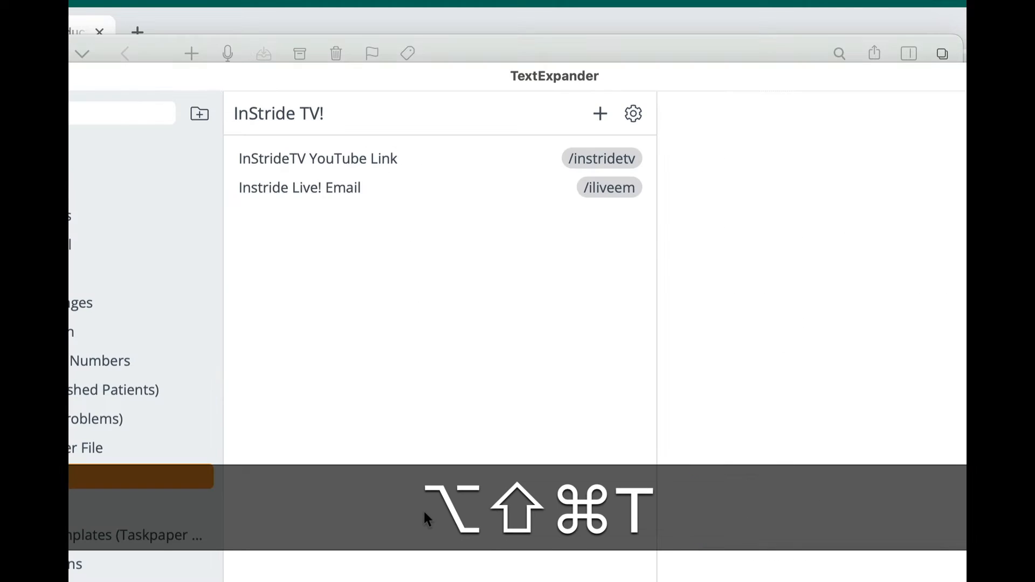
key(alt+shift+super+t)
key(alt+shift+super+Tab)
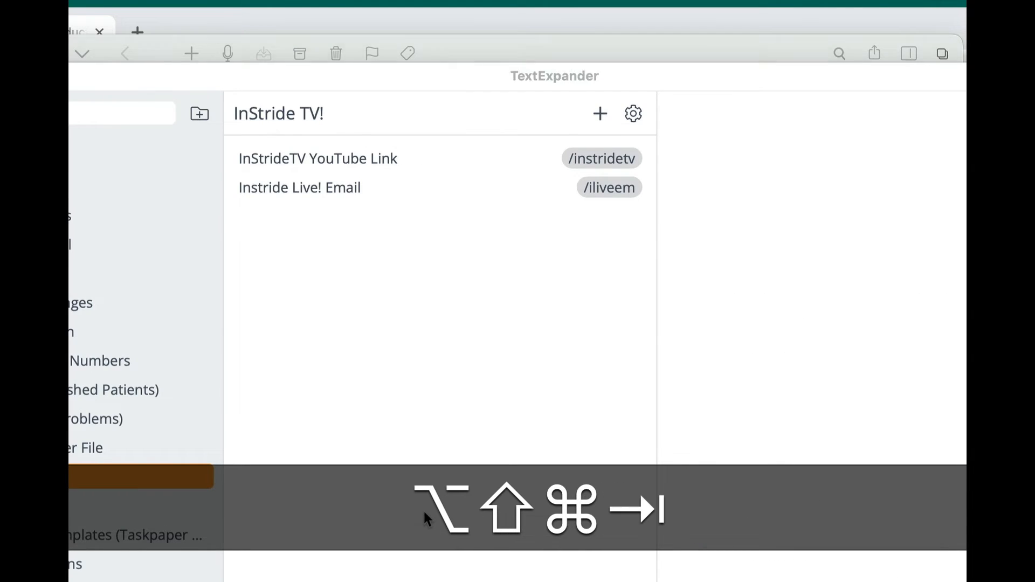
key(super+Tab)
text(rrvf)
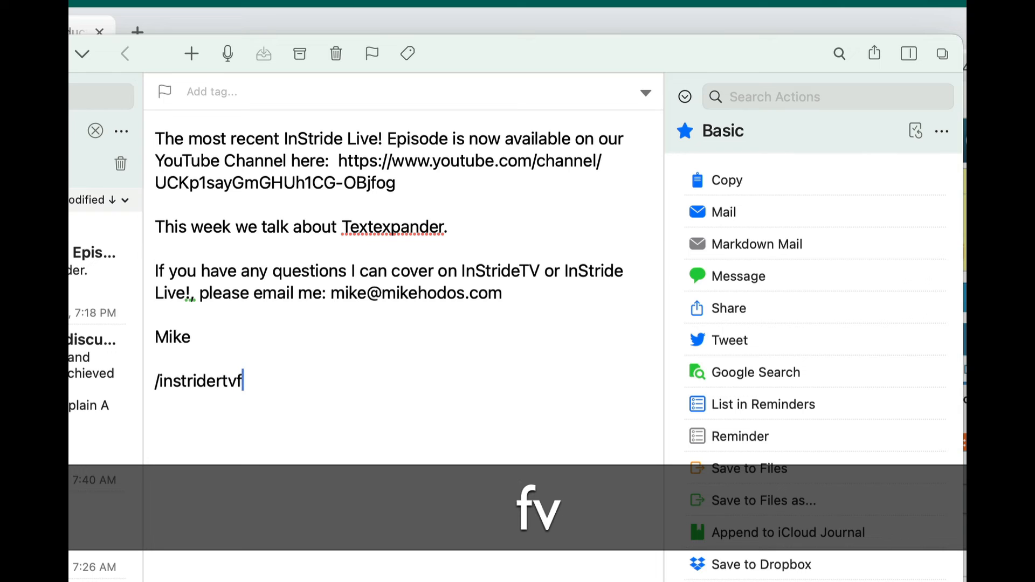
key(BackSpace)
key(BackSpace)
Replace the whole note with the expanded /instridetv YouTube channel link, followed by a new line.
key(super+a)
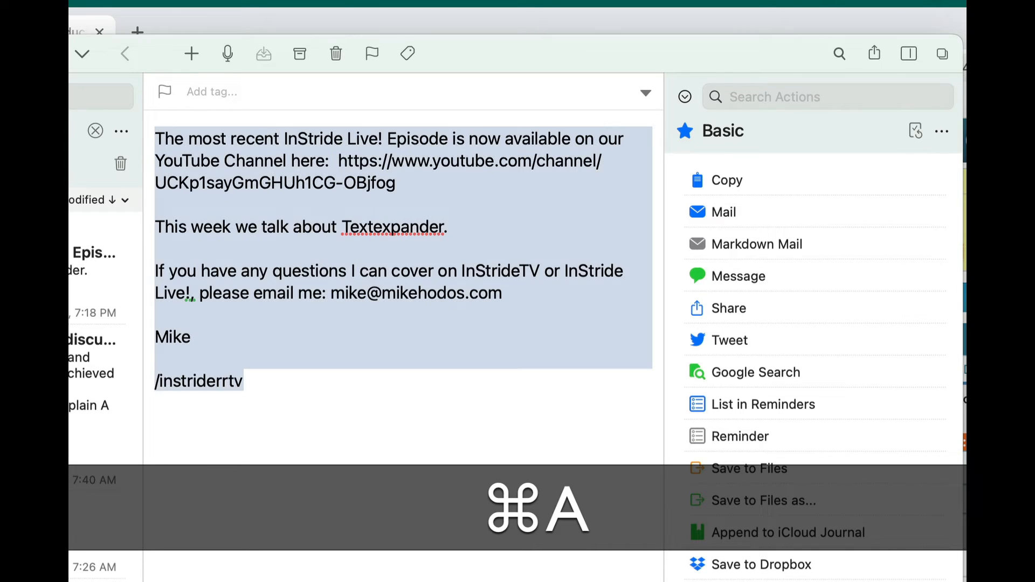
text(/instride)
text(https://www.youtube.com/channel/UCKp1sayGmGHUh1CG-OBjfog)
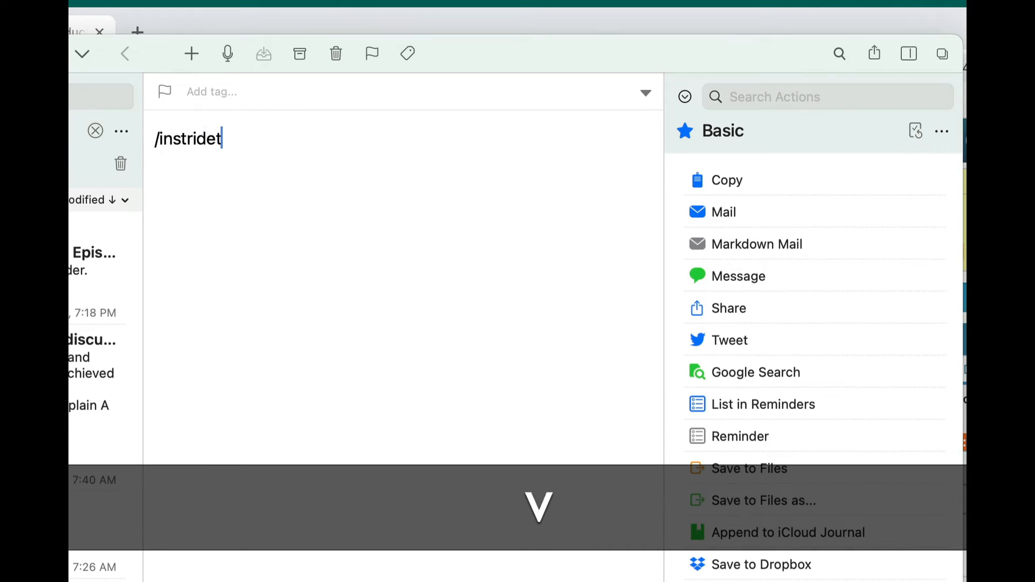
key(Return)
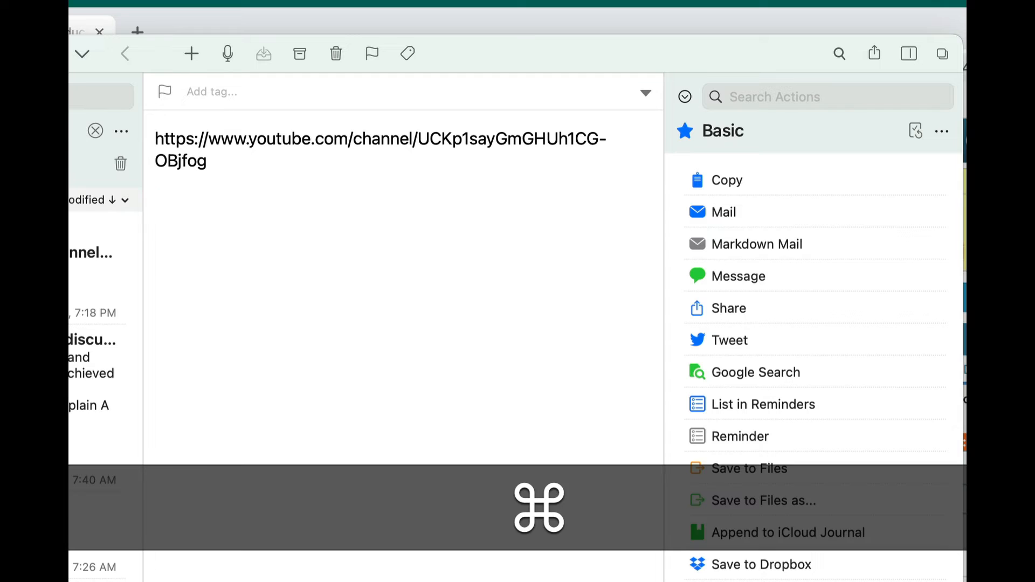
Examine the Instride Live! Email snippet's content and Description field in TextExpander, and return to the Drafts note.
key(ctrl+alt+shift+super+t)
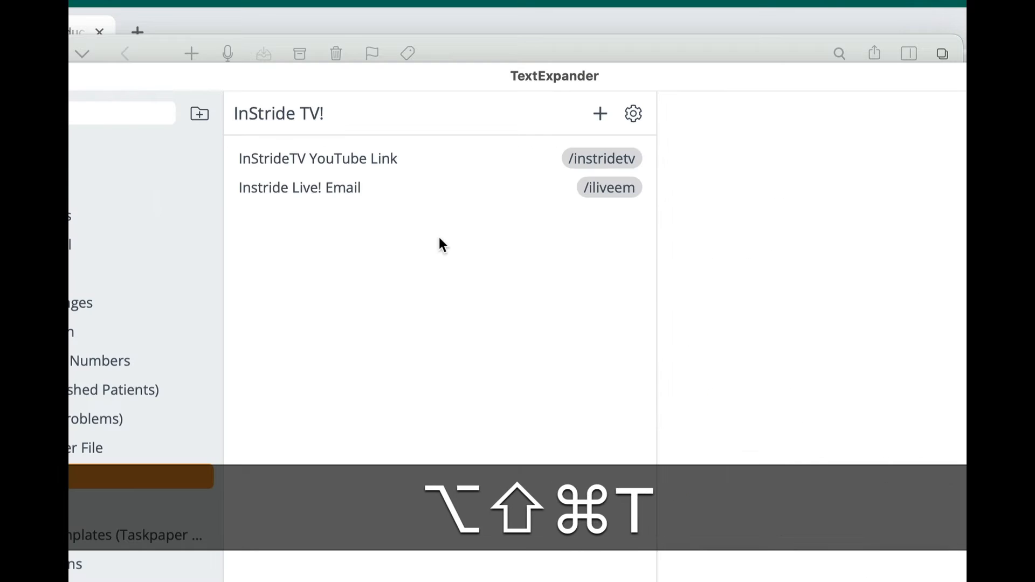
click(397, 193)
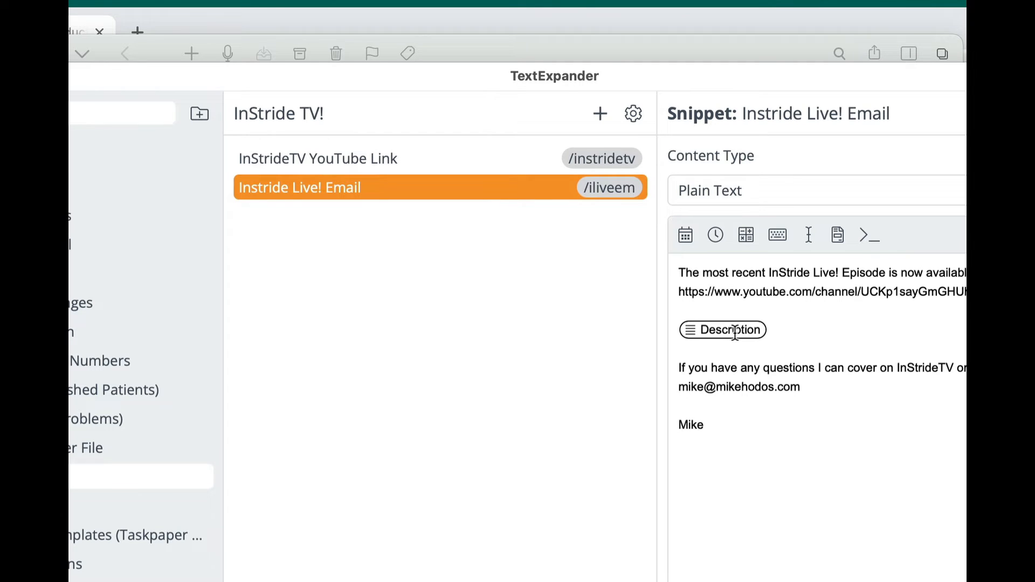
key(super+w)
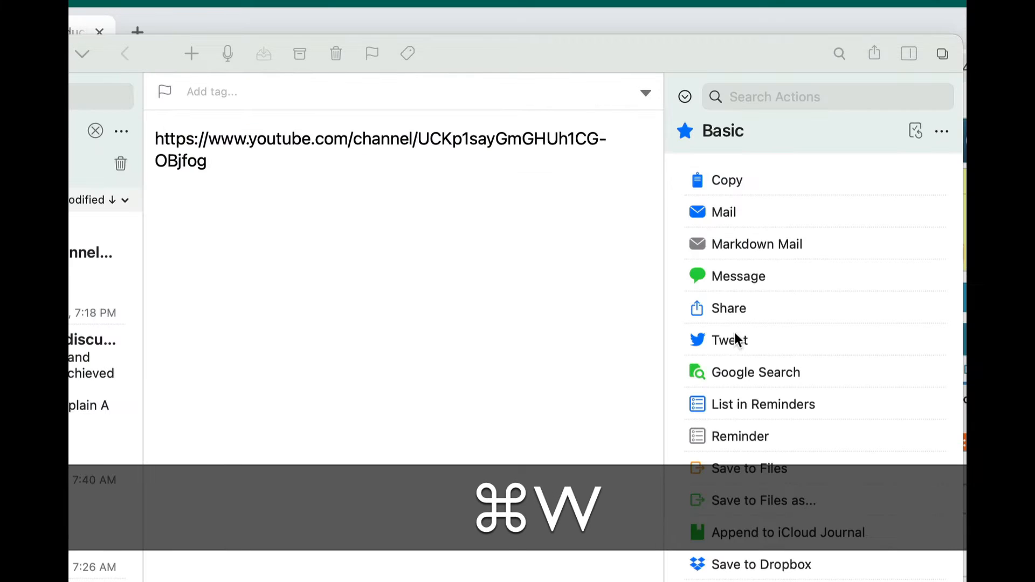
click(374, 330)
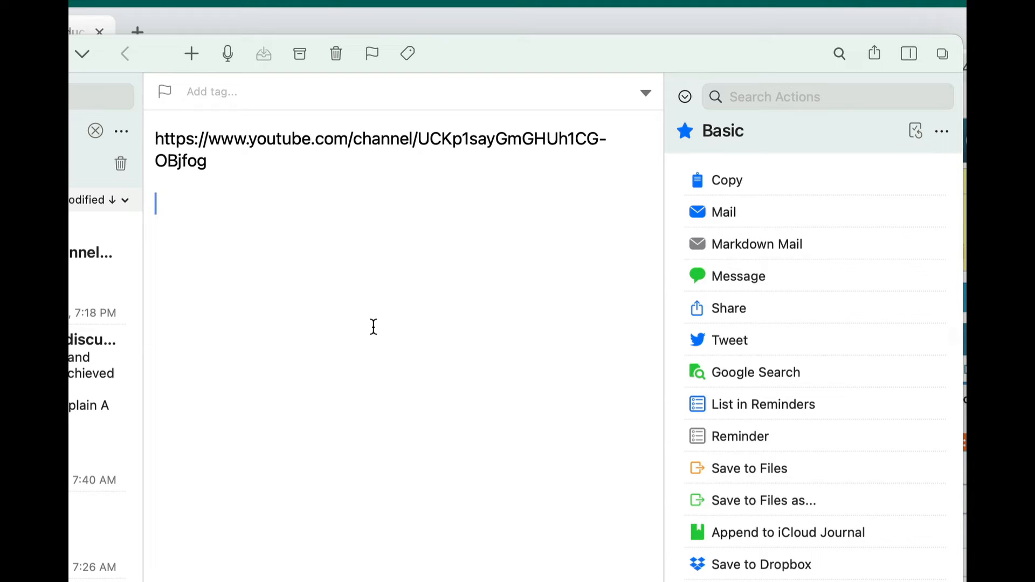
Below the link, expand /fuocr with the default choice "Area of nail surgery is healing well without apparent complications or signs of infection.".
key(Return)
text(/)
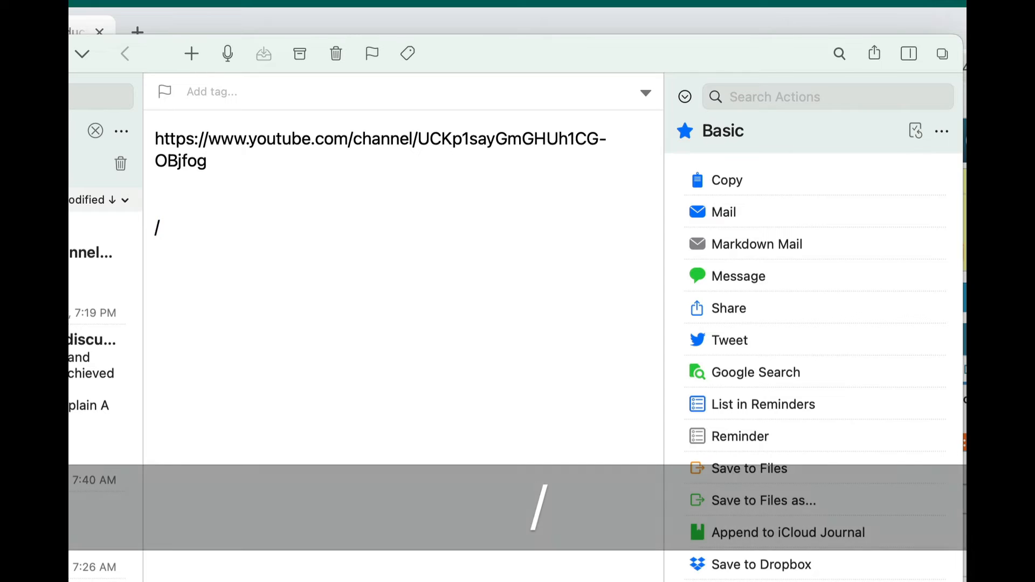
text(fuoc)
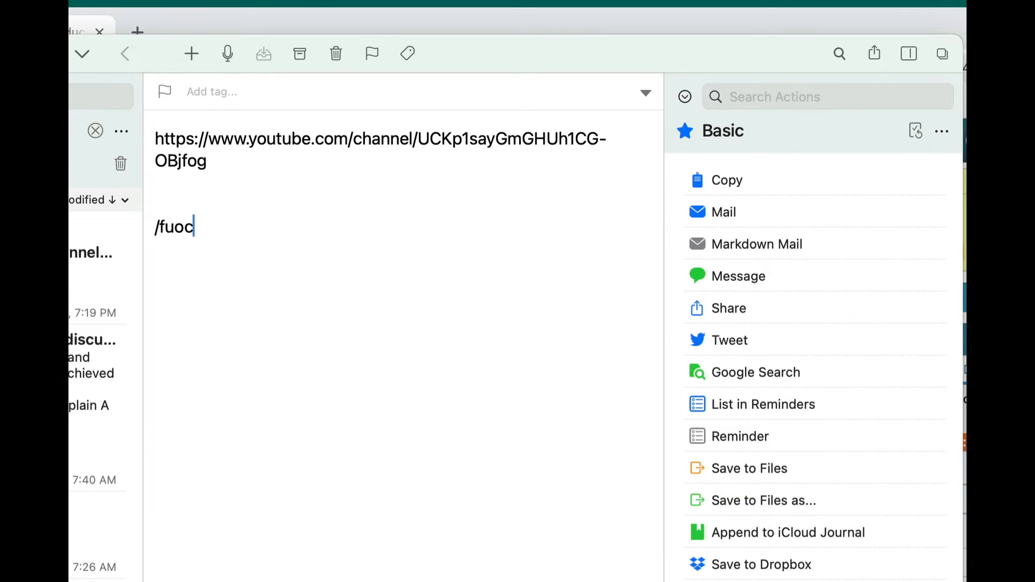
text(r)
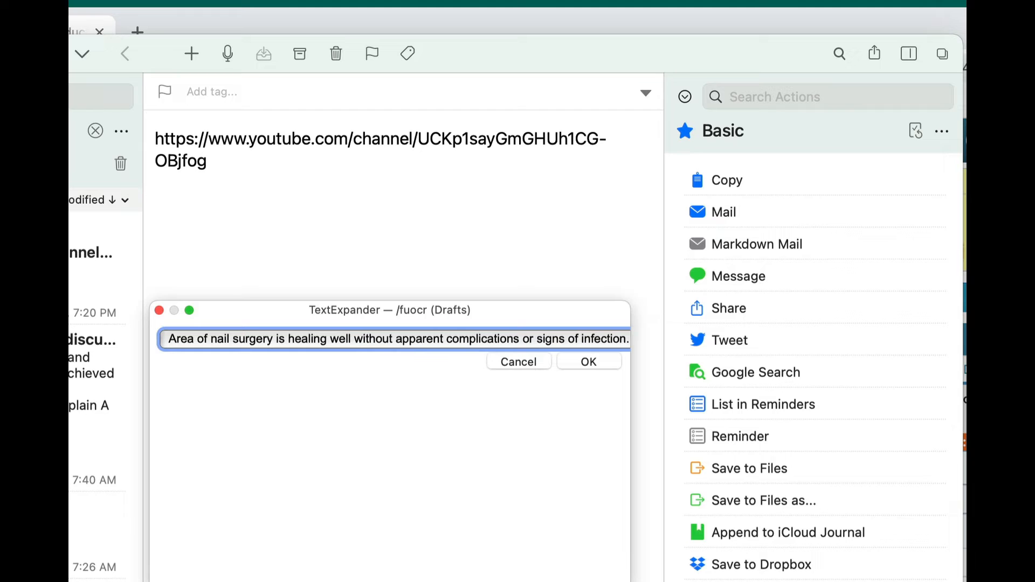
key(Return)
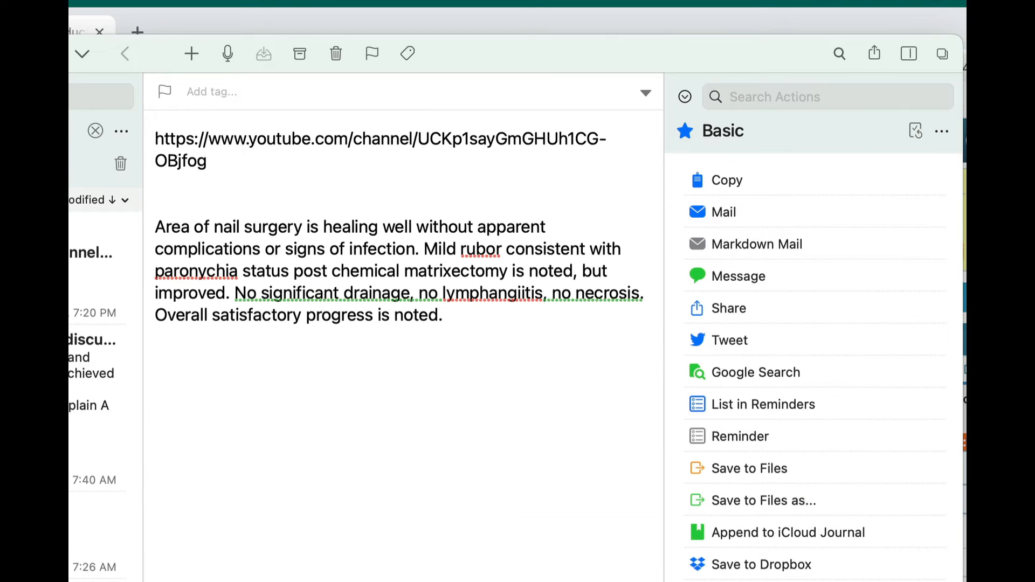
In a new paragraph, expand /fuocr with the choice "There is a substantial amount of rubor and paronychia about the surgery site.".
key(Return)
text(/fuocr)
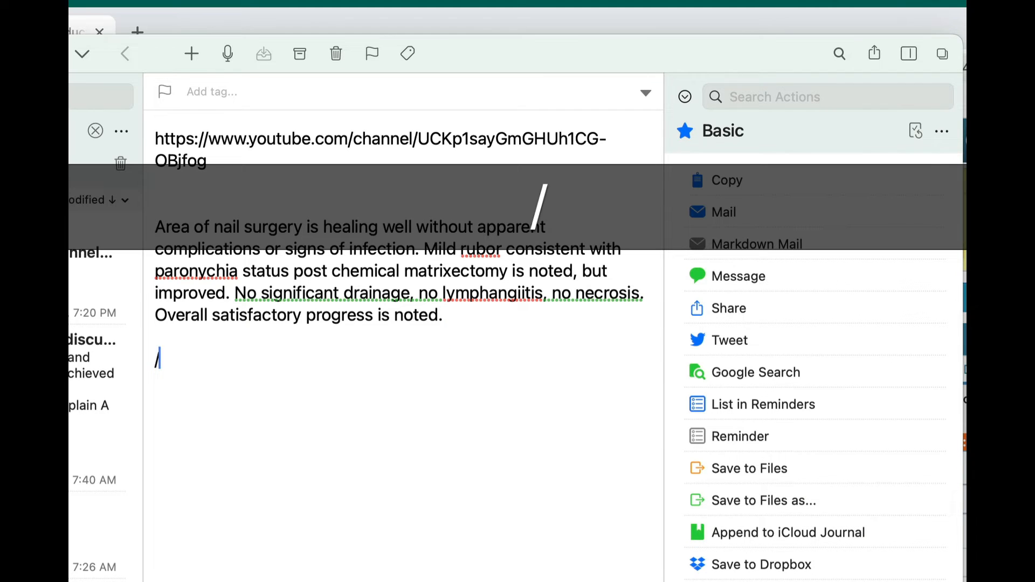
key(space)
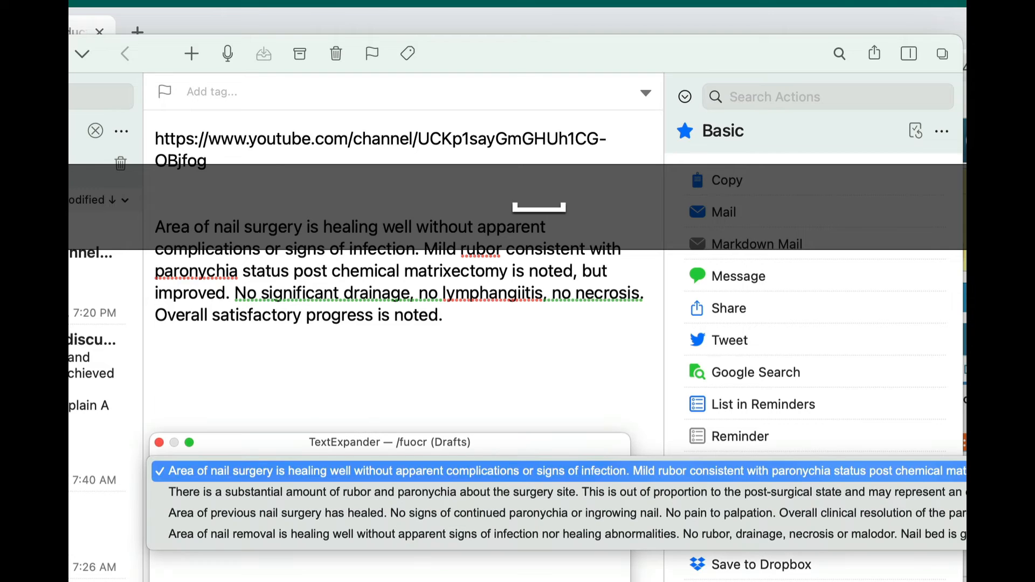
key(Down)
key(Return)
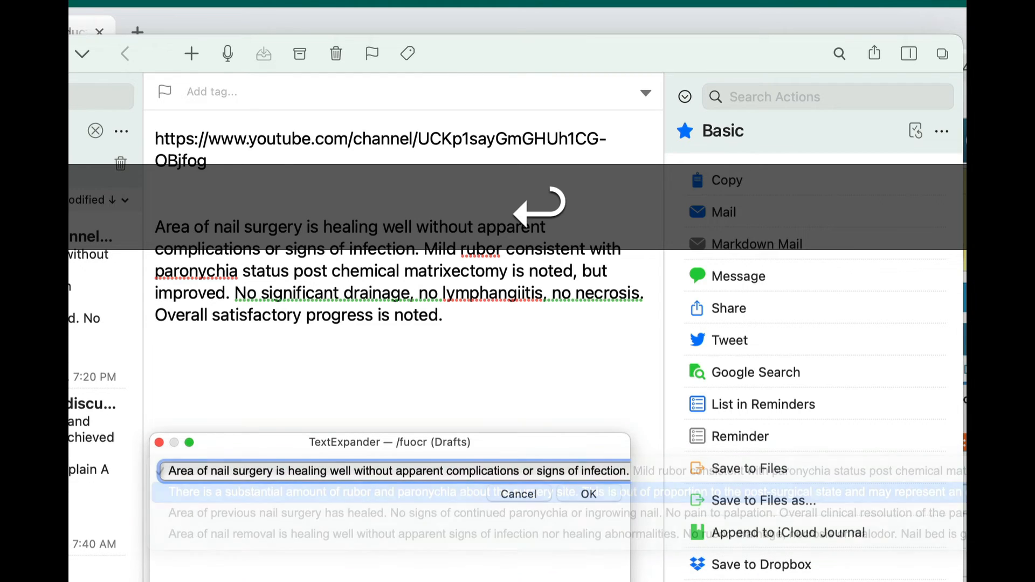
key(Return)
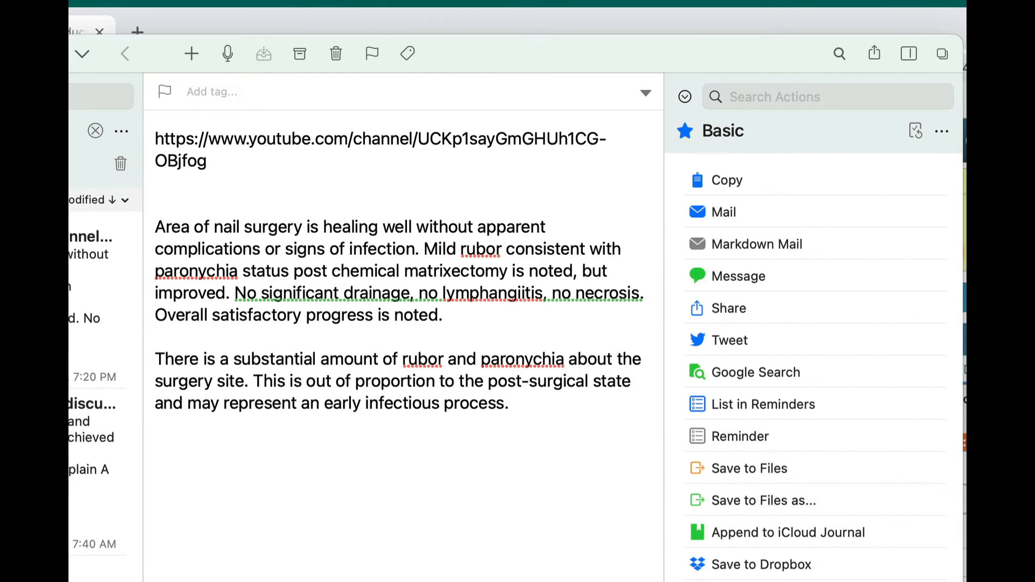
Add another /fuocr expansion in a new paragraph, choosing "Area of previous nail surgery has healed.".
key(Return)
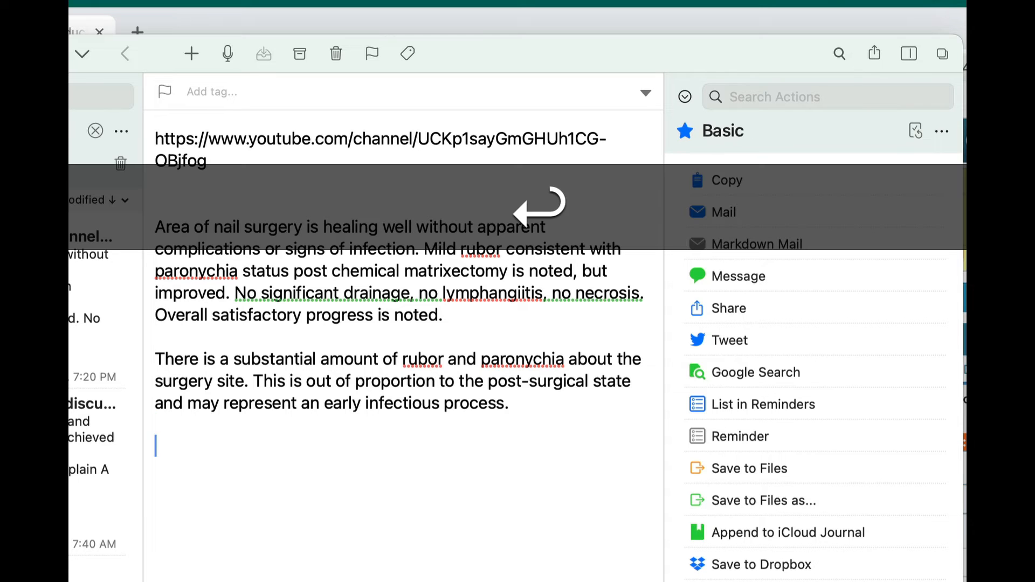
text(/fuor)
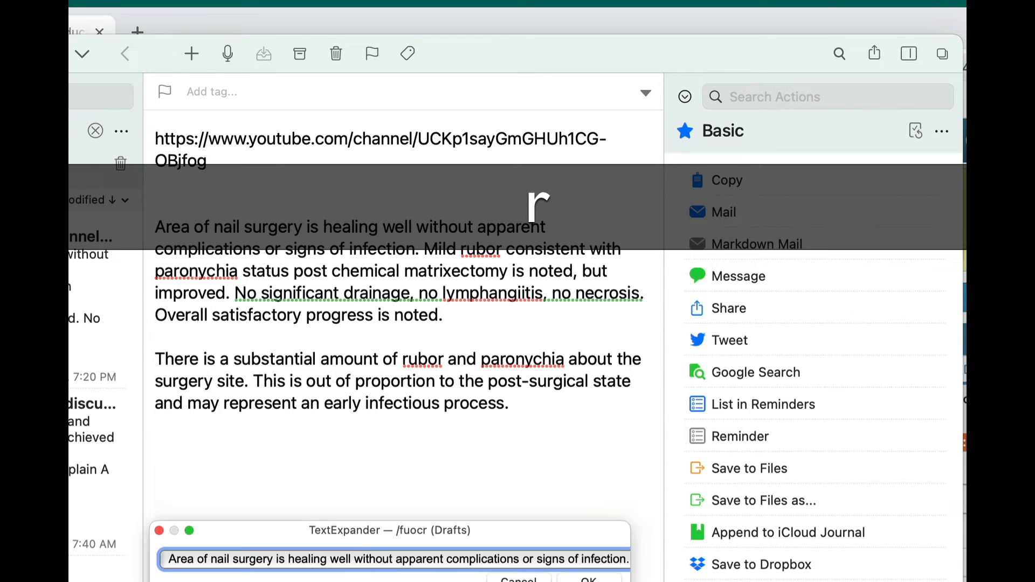
key(Down)
key(Down)
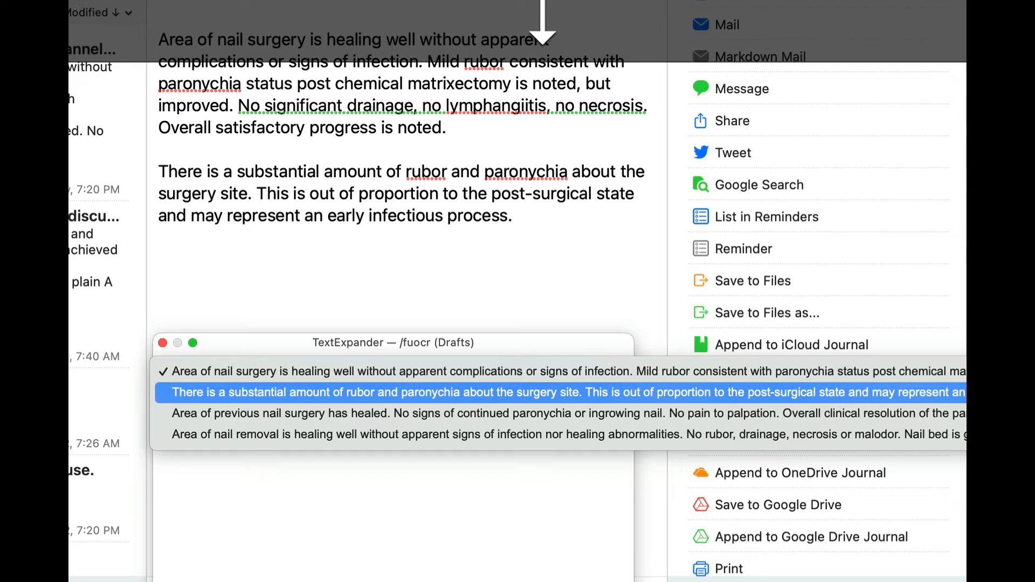
key(Down)
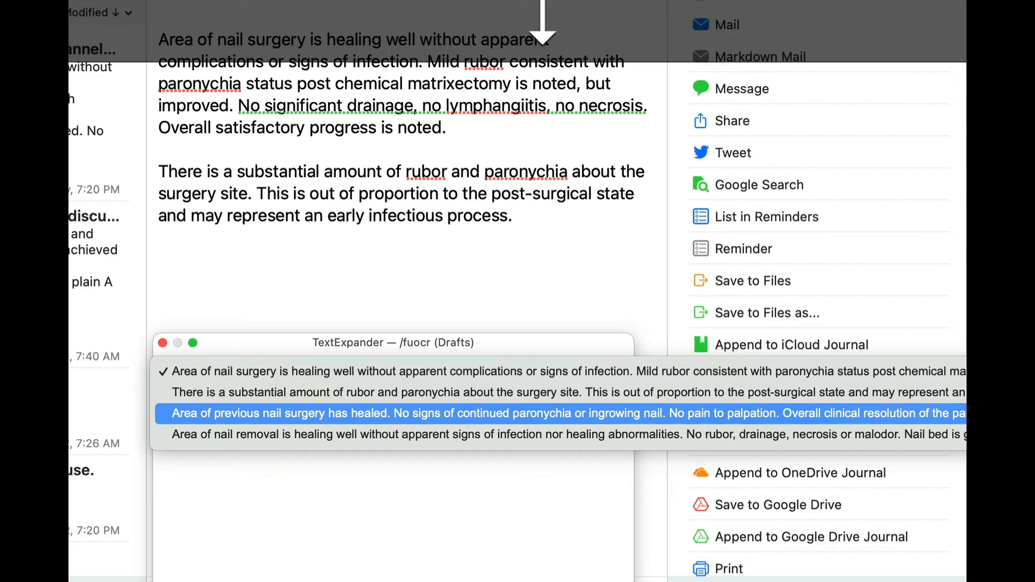
key(Return)
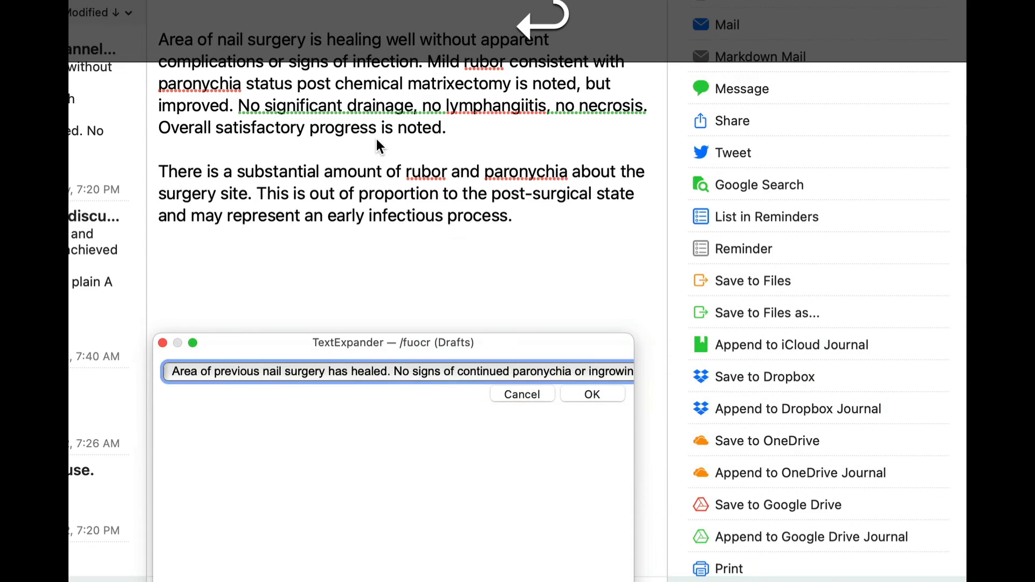
key(Return)
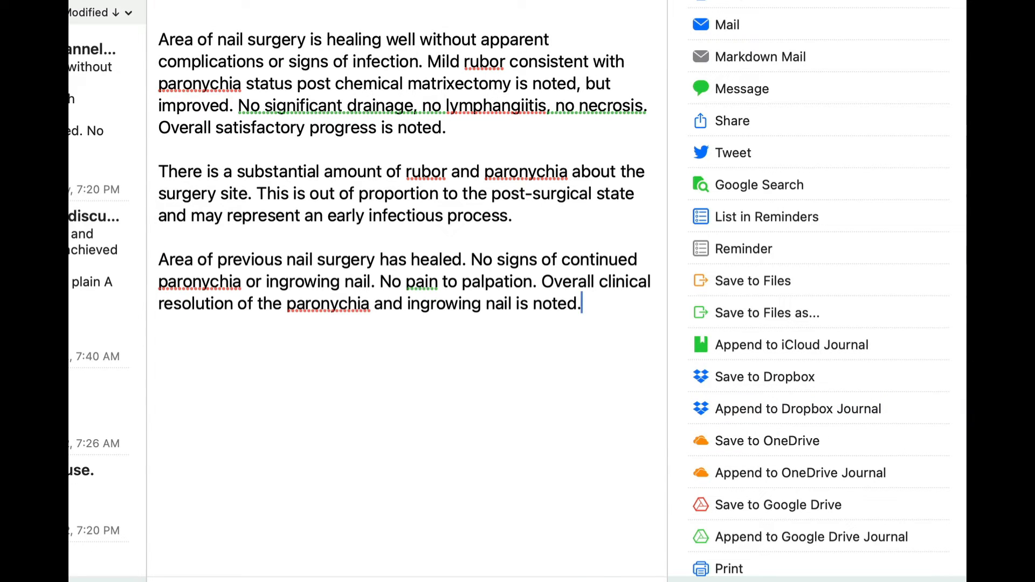
Add a further /fuocr paragraph with the choice "Area of nail removal is healing well without apparent signs of infection nor healing abnormalities.".
key(Return)
key(Return)
text(/)
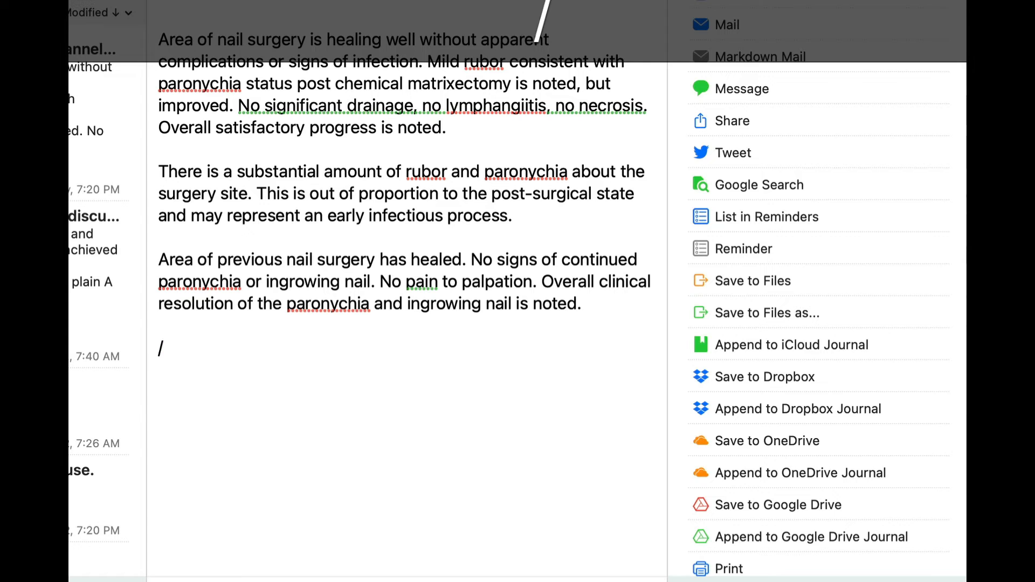
text(fuoc)
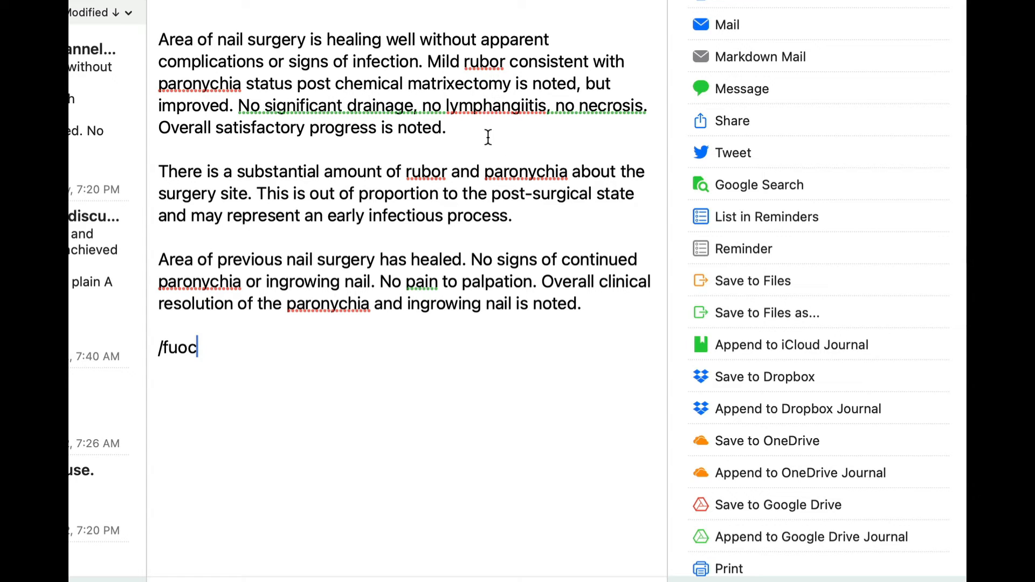
text(r)
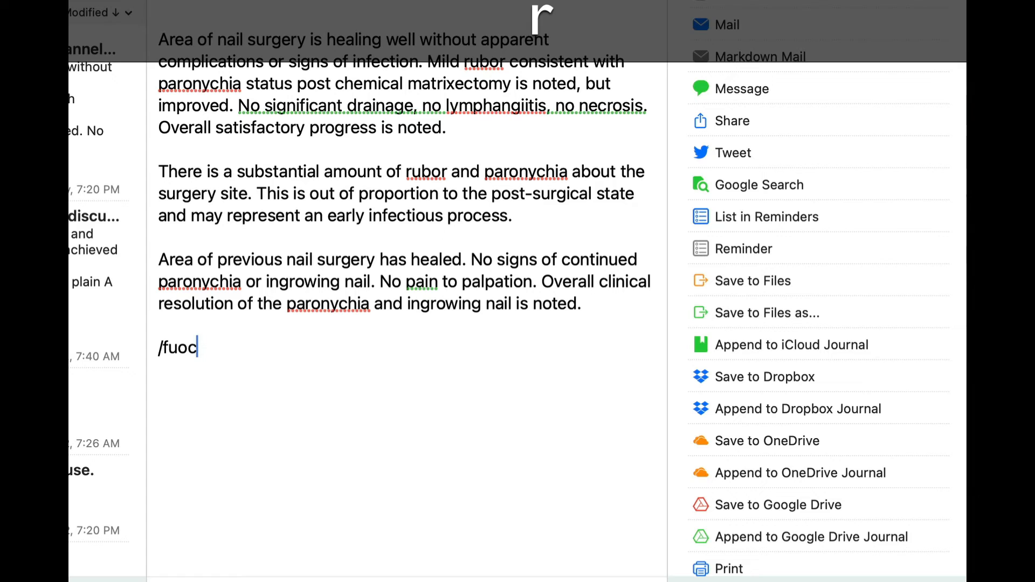
key(space)
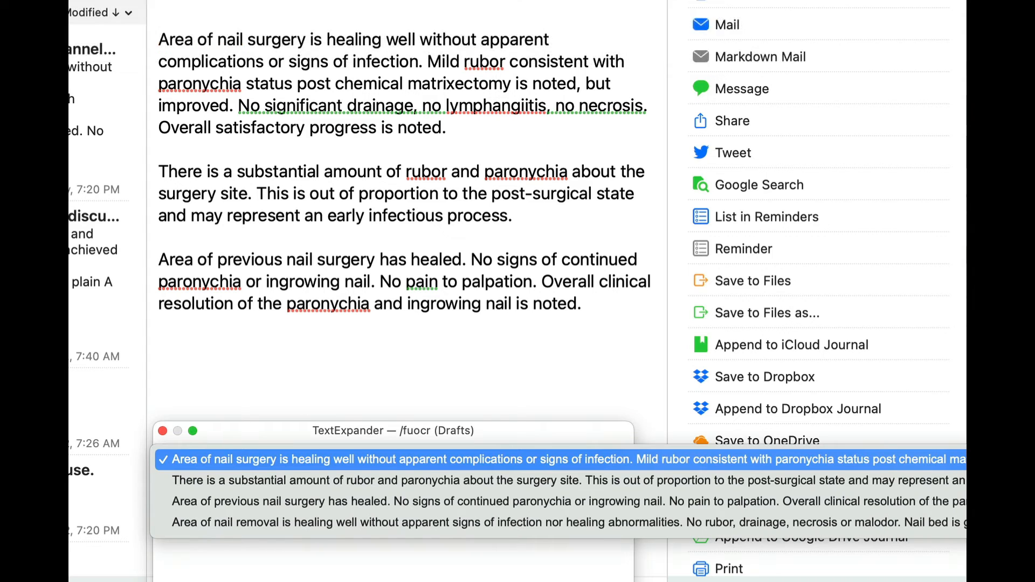
key(Down)
key(Down)
key(Down)
key(Return)
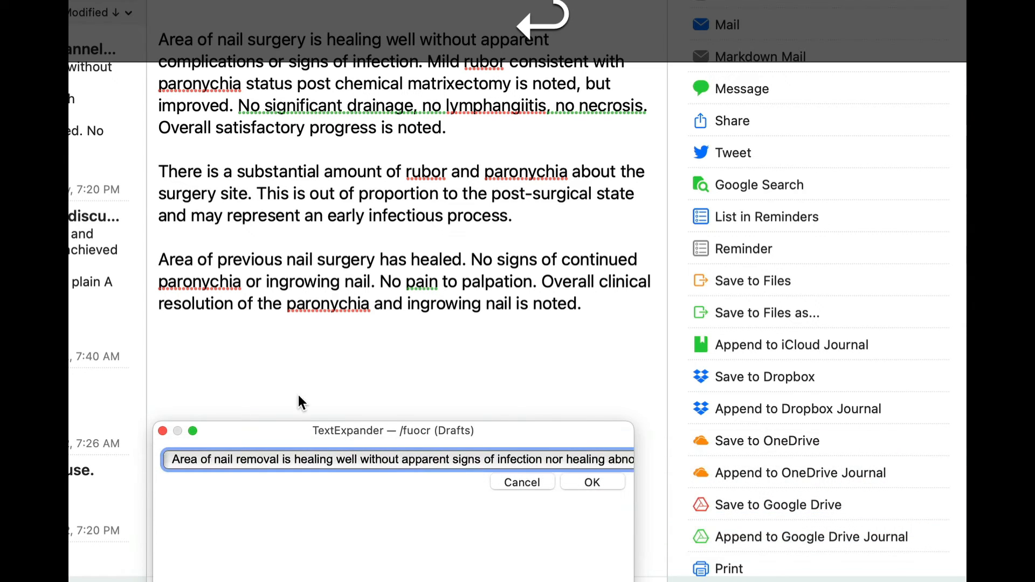
key(Return)
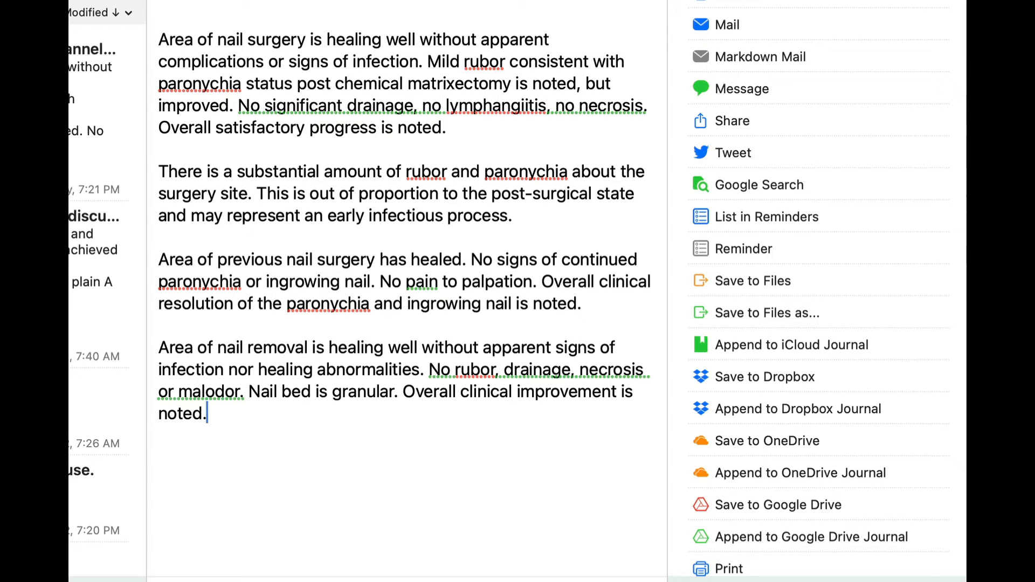
Expand /fuocr once more at the end of the note, accepting the default nail surgery healing text.
key(Return)
key(Return)
text(/fur)
key(Return)
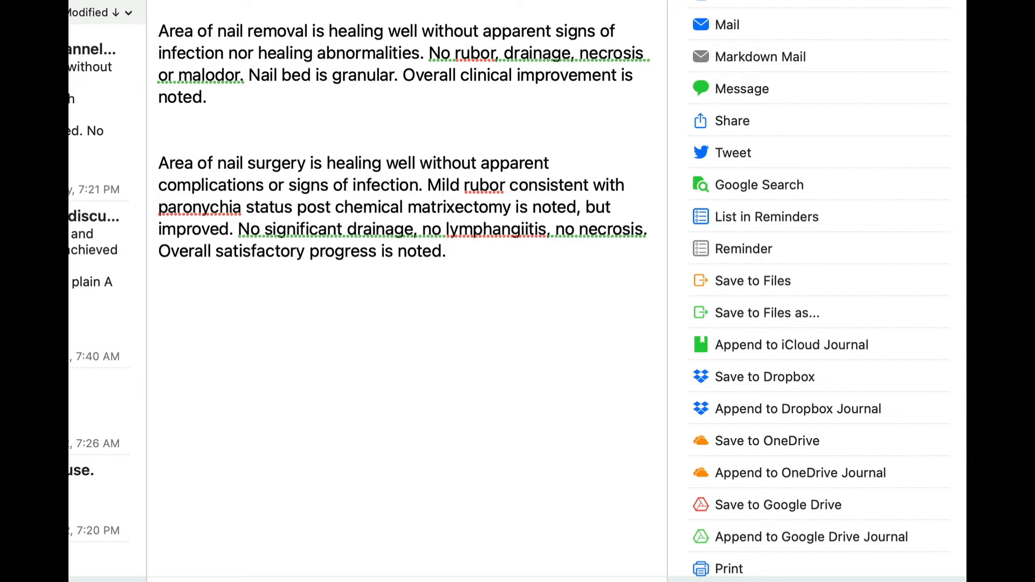
Bring up the /fuocr fill-in below the last paragraph, view its popup choices and cancel the expansion.
key(Return)
key(Return)
text(/f)
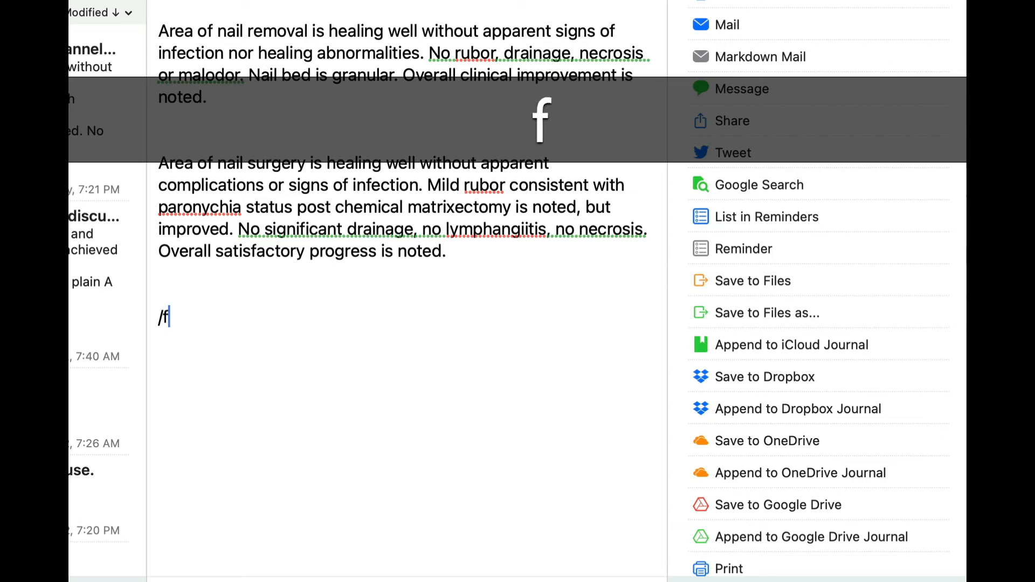
text(uocr)
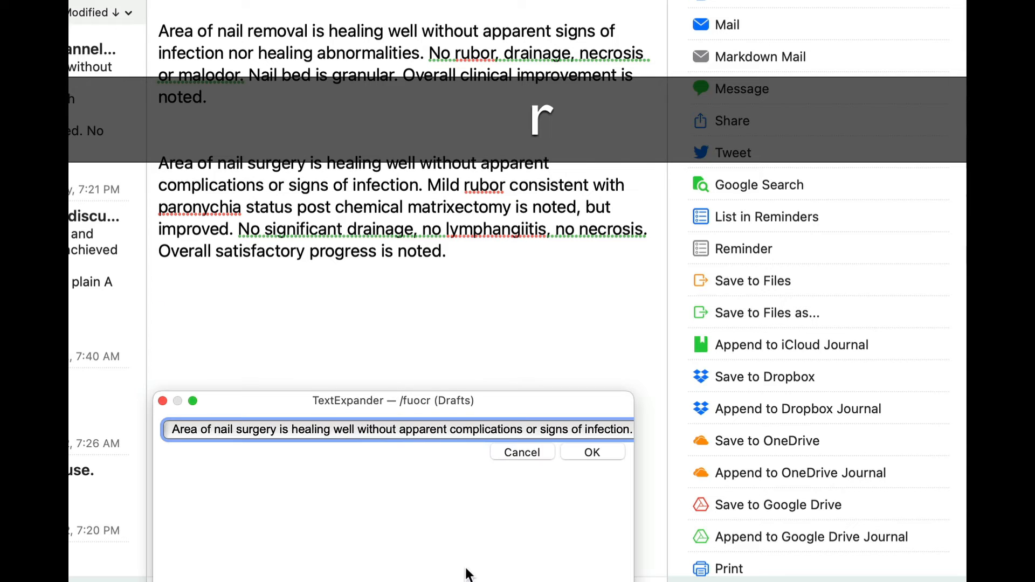
click(260, 430)
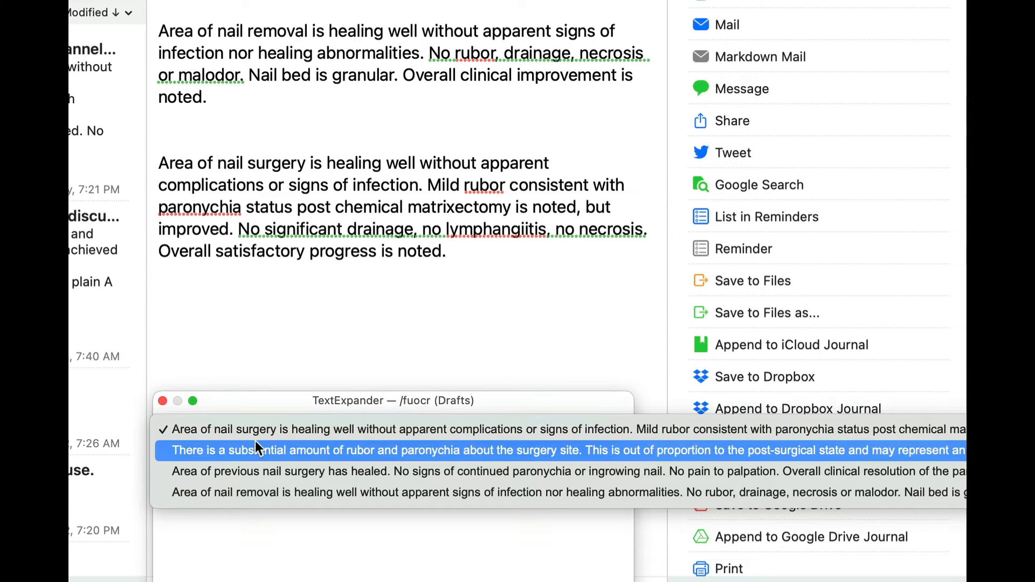
click(257, 436)
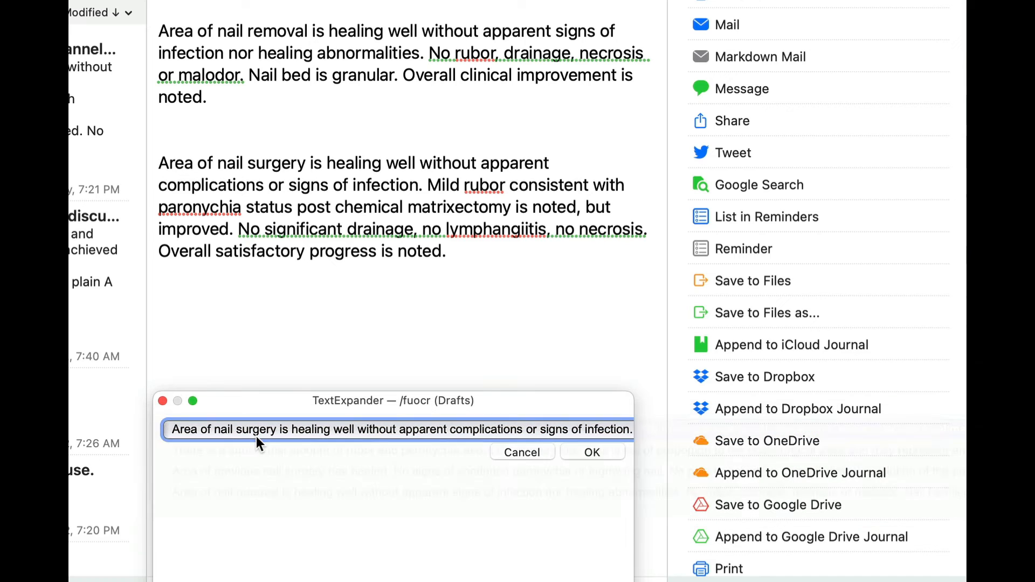
click(520, 453)
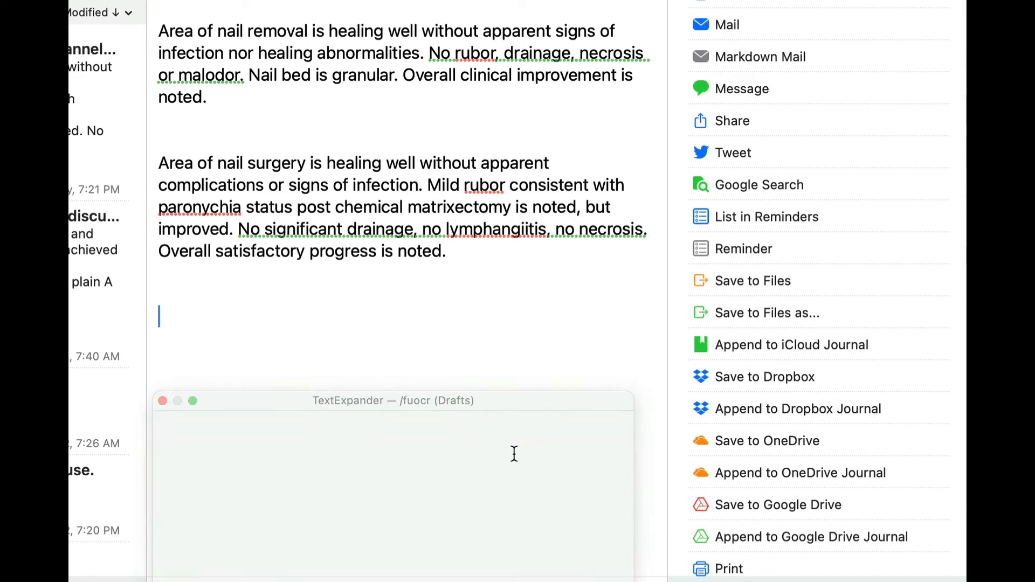
Search TextExpander for the /fuocr snippet and open the S/P Nail Surgery popup menu fill-in in its content.
key(alt+shift+super+t)
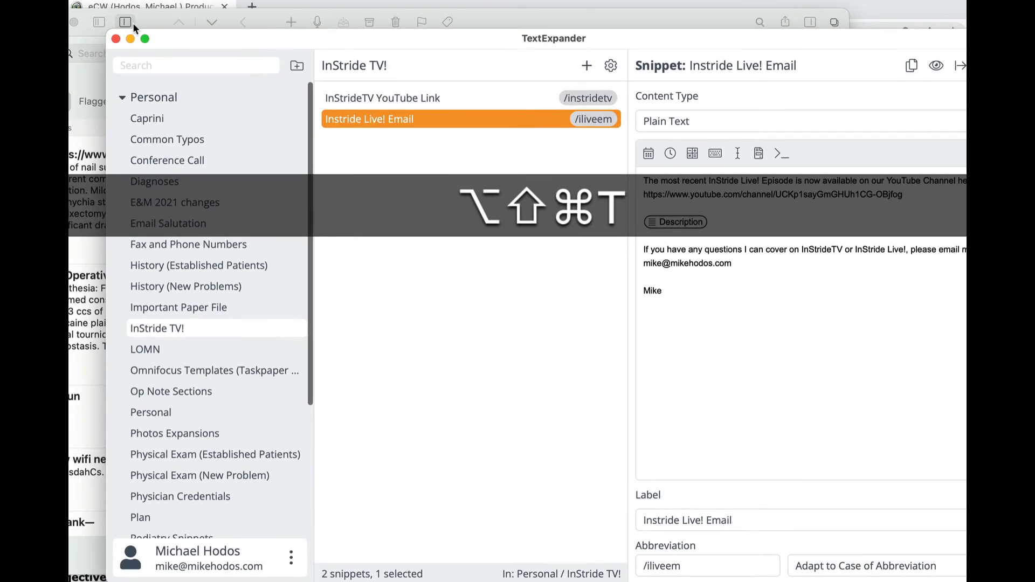
click(161, 63)
text(/fuocr)
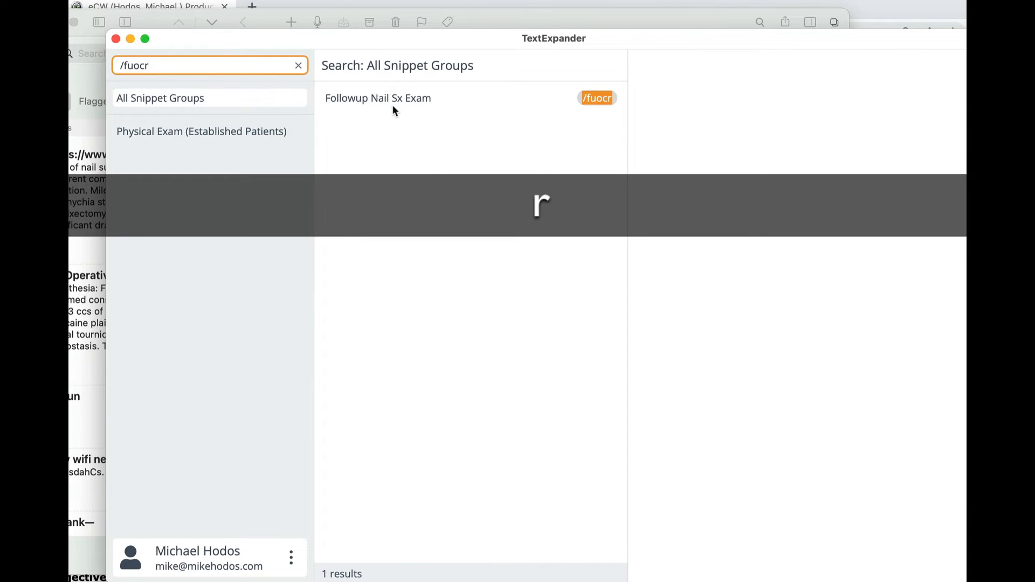
click(407, 101)
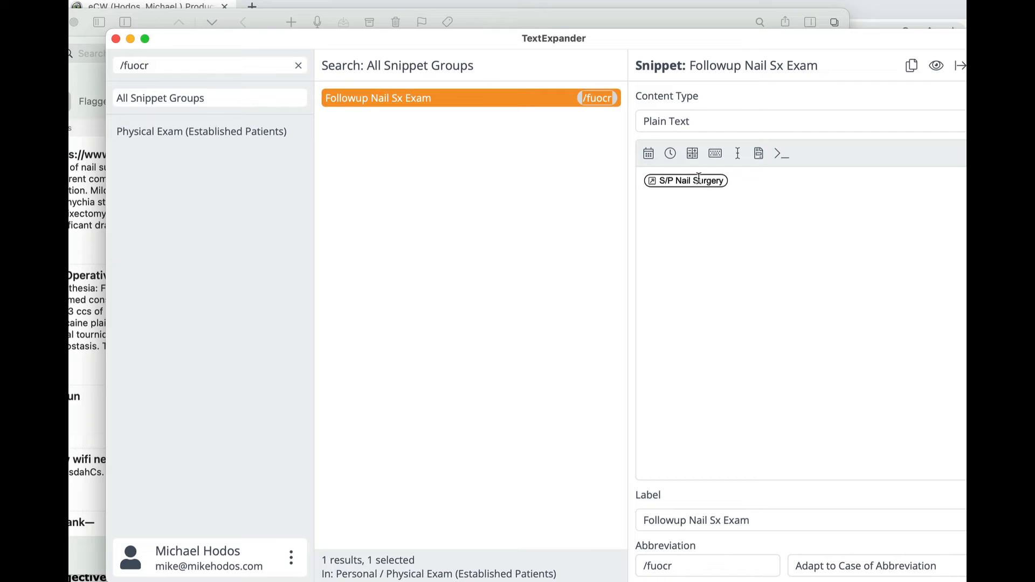
click(701, 193)
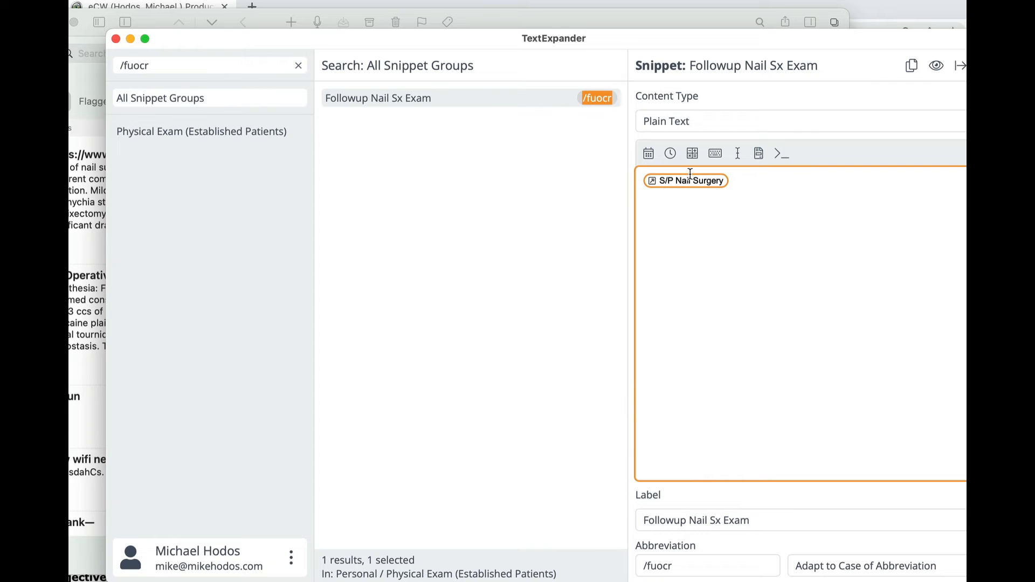
double_click(688, 180)
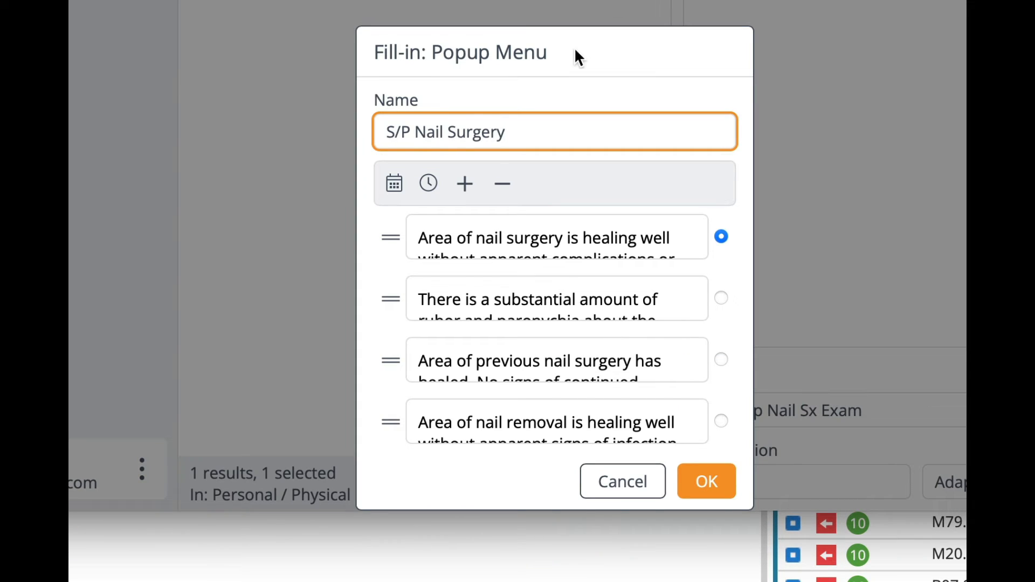
Examine the full text of each choice in the S/P Nail Surgery popup menu and close it without changes.
scroll(460, 236, down, 4)
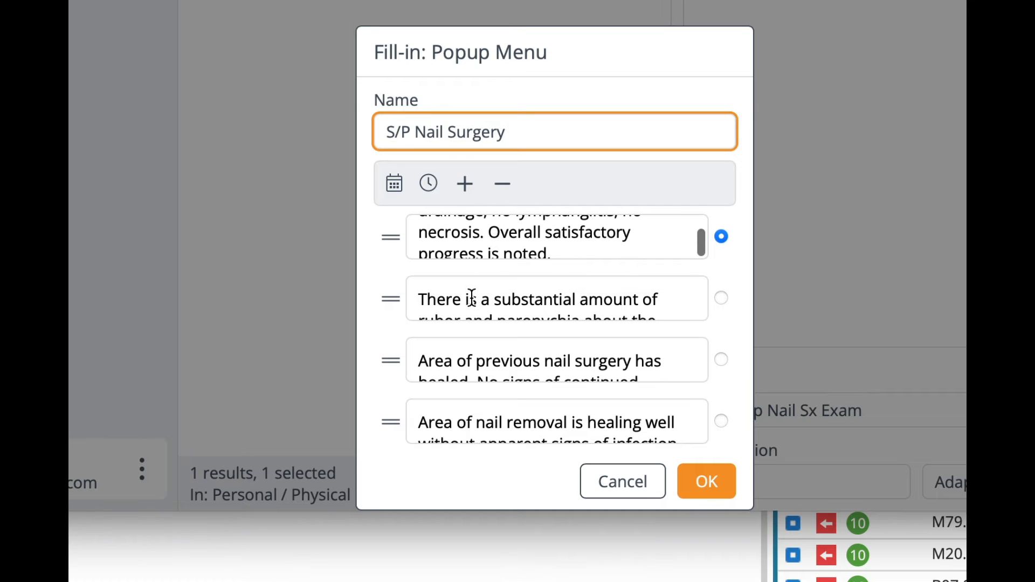
scroll(472, 297, down, 3)
scroll(476, 361, down, 3)
scroll(485, 414, down, 3)
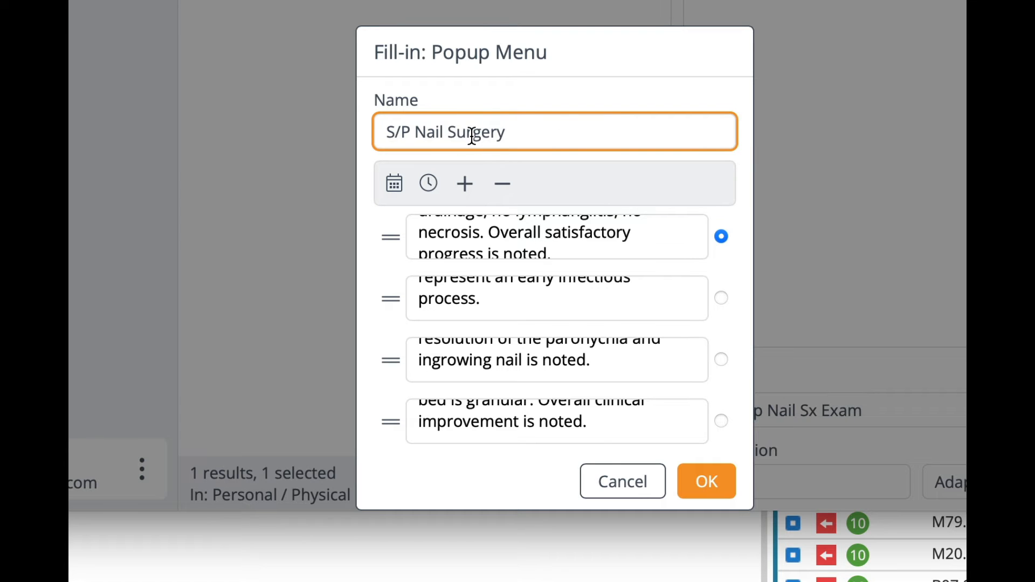
click(616, 485)
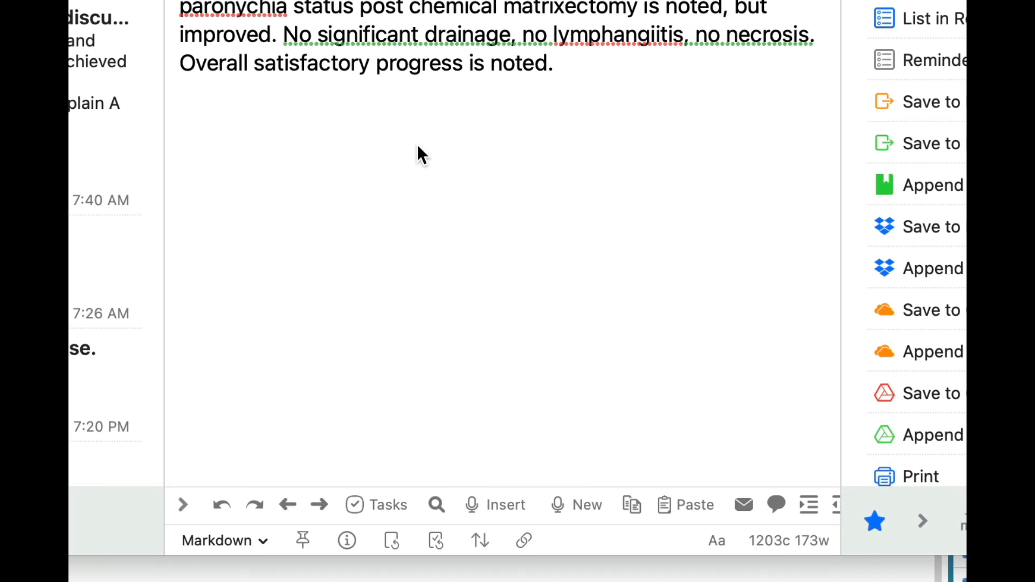
Return to the Drafts note, bring up the /fuocr fill-in again and cancel it.
click(399, 132)
text(/fuocr)
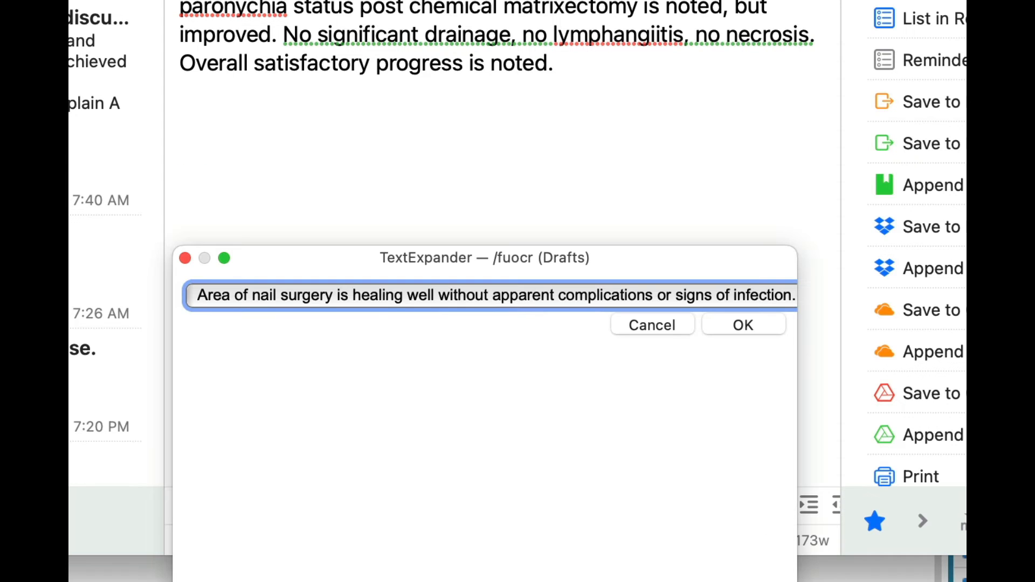
click(626, 319)
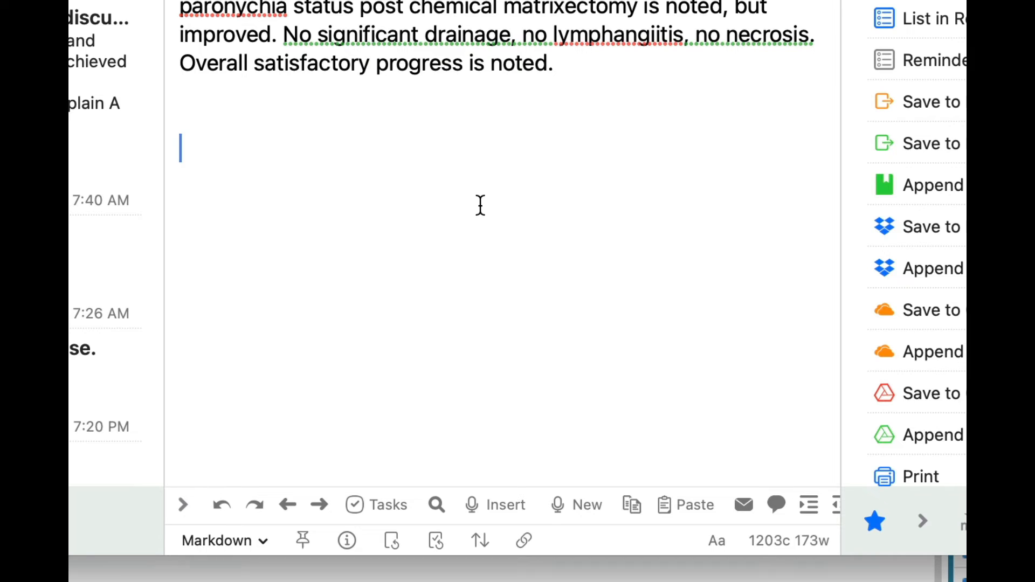
Expand /rto in the note, enter 3 weeks as the return timeframe, exclude the Return For text and include the Discharged text.
text(/r)
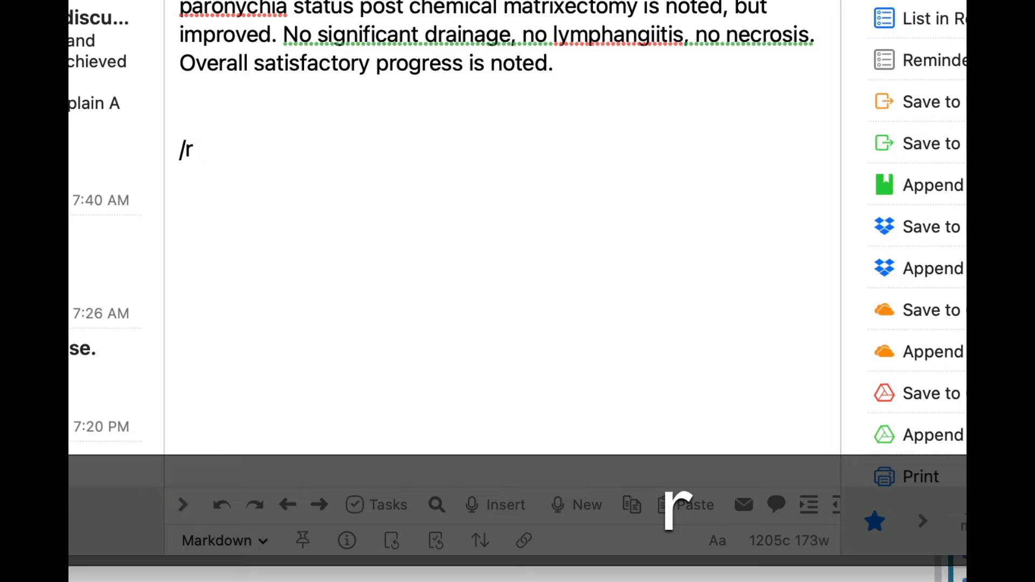
text(to)
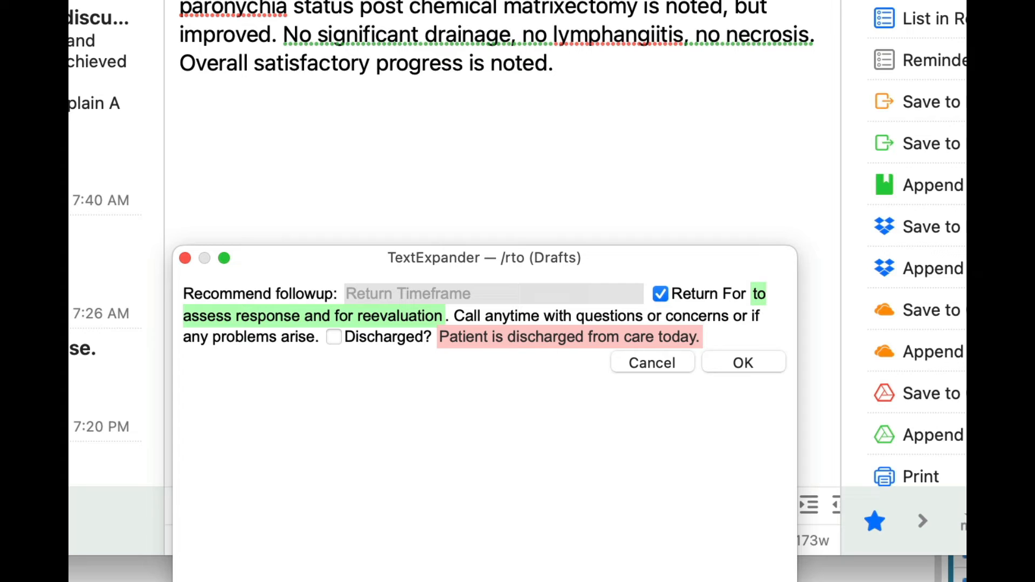
text(3 weeks)
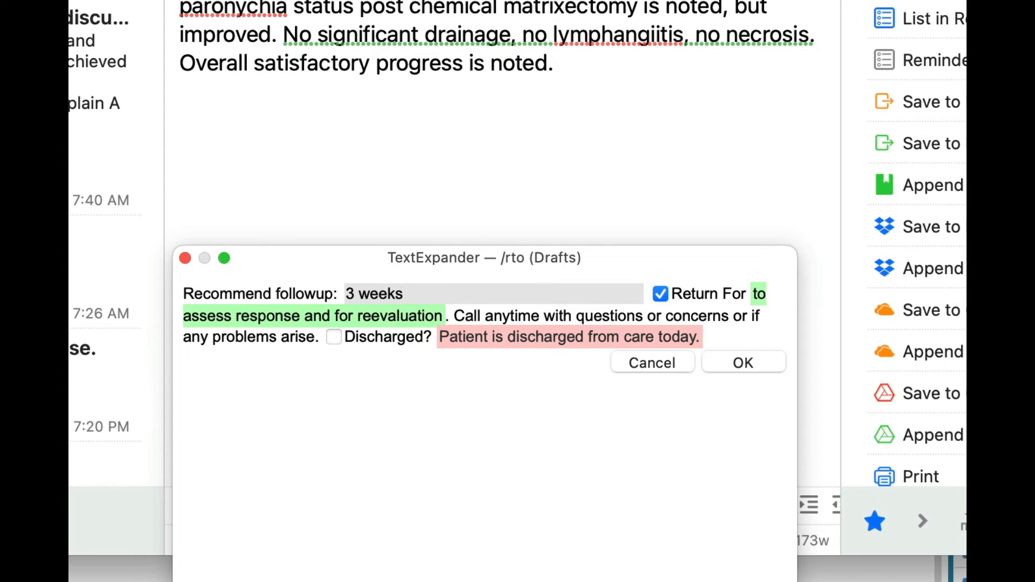
key(Tab)
key(space)
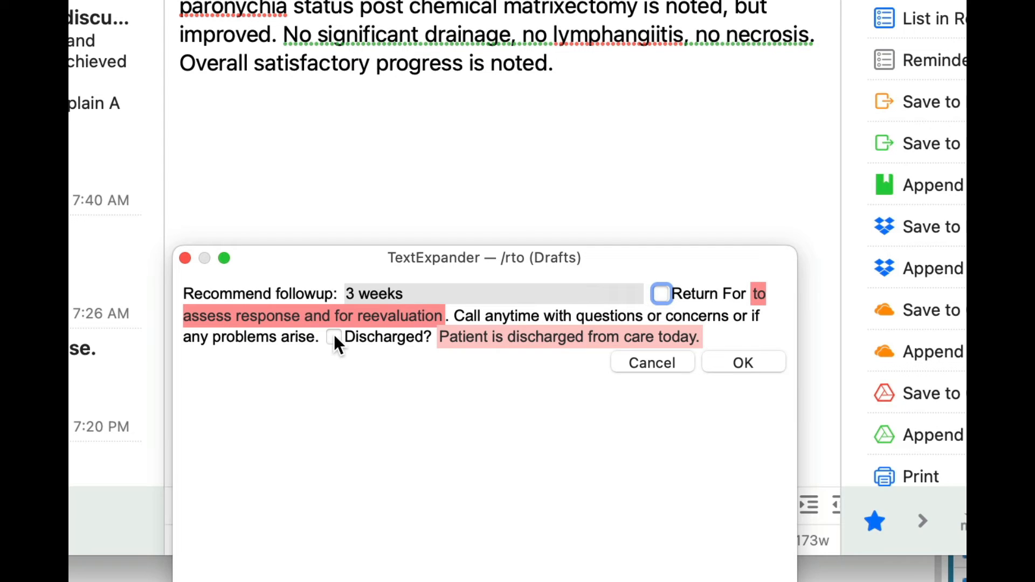
click(335, 337)
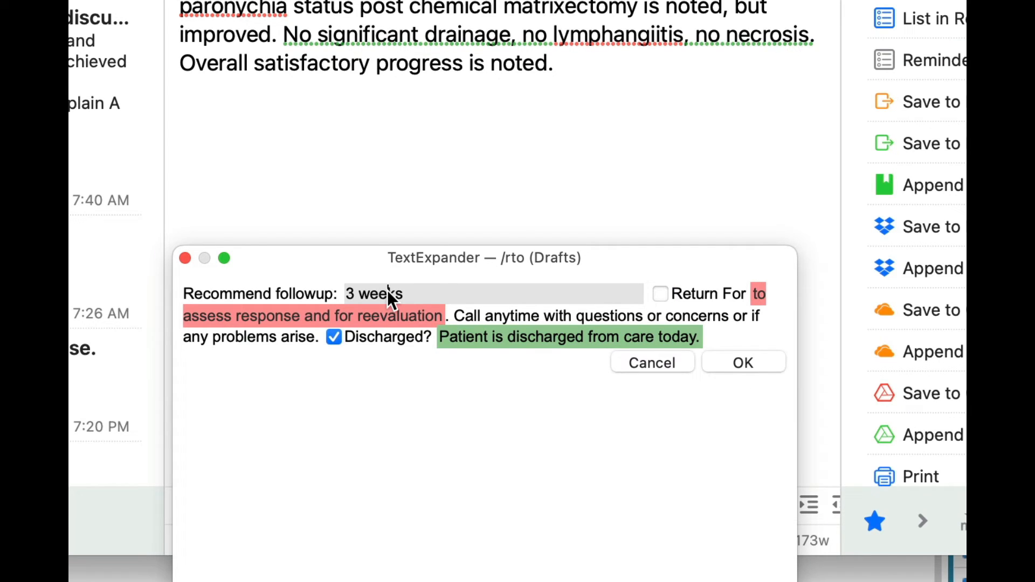
Replace the return timeframe with PRN and insert the completed follow-up text into the note.
key(super+a)
text(ORN)
key(BackSpace)
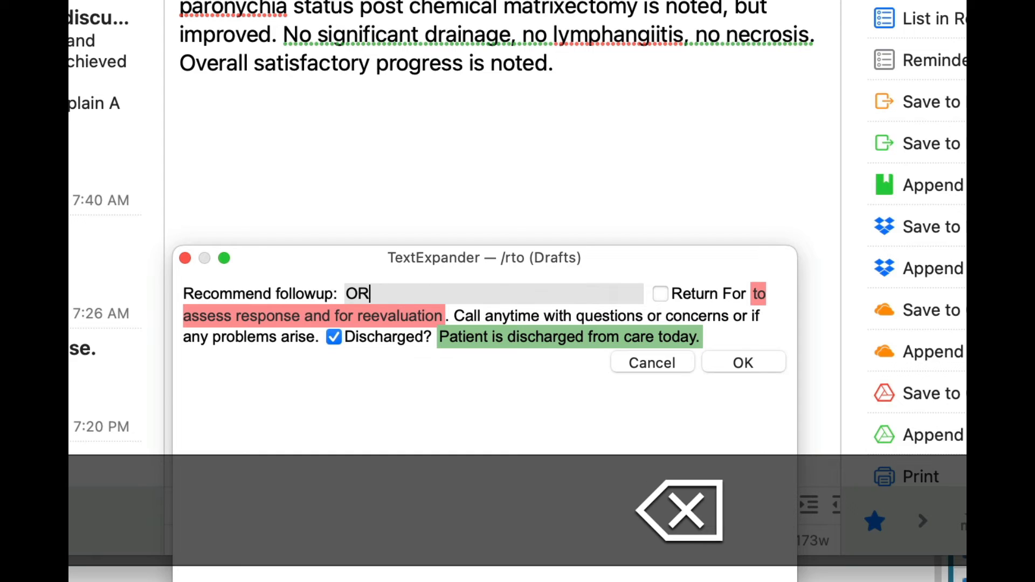
key(BackSpace)
key(BackSpace)
text(PRN)
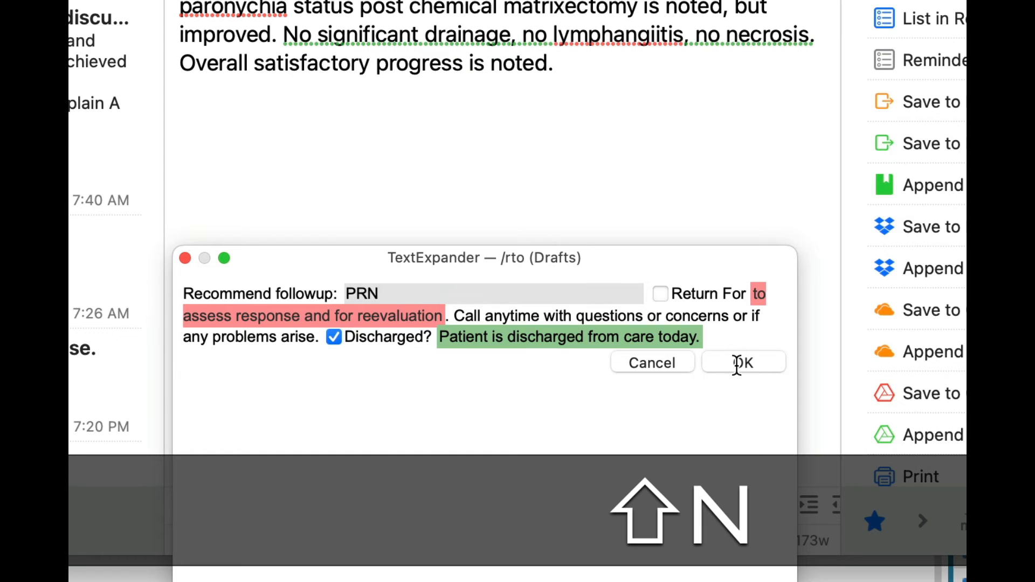
click(738, 365)
Expand /rto again in a new paragraph and fill the return timeframe with 10-12 weeks using the /ttw abbreviation.
key(Return)
key(Return)
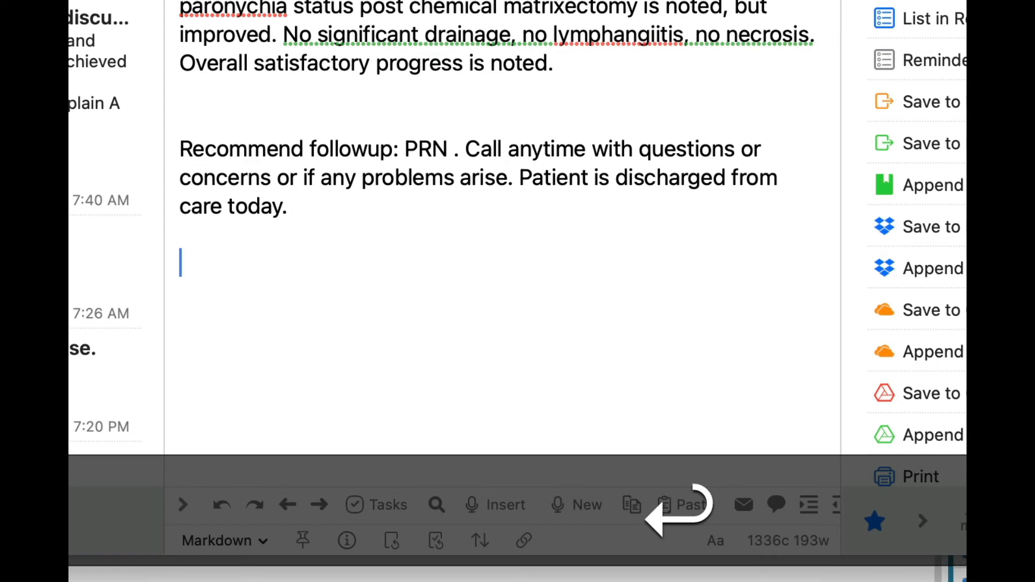
text(/rto)
text(/)
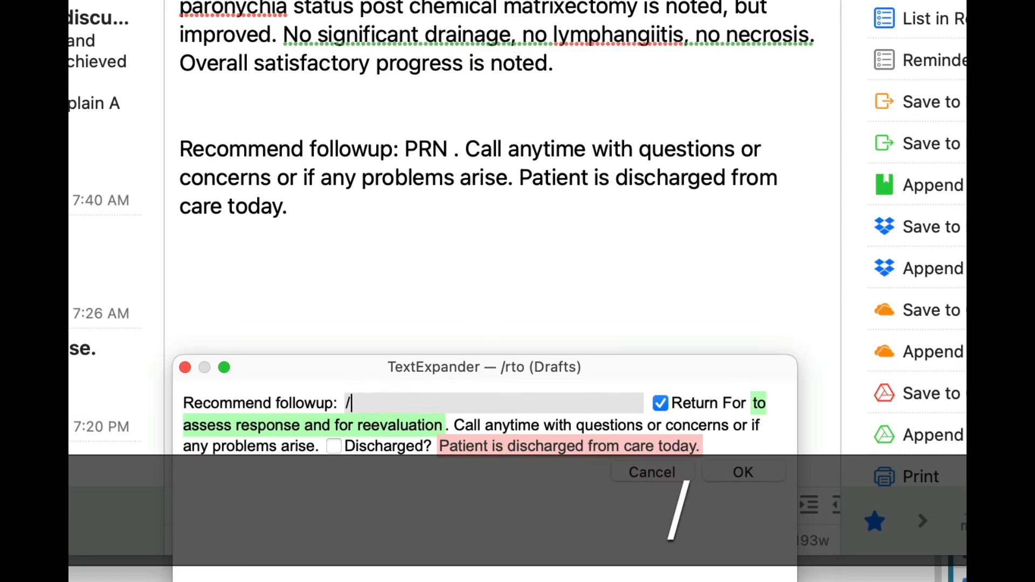
text(weeks)
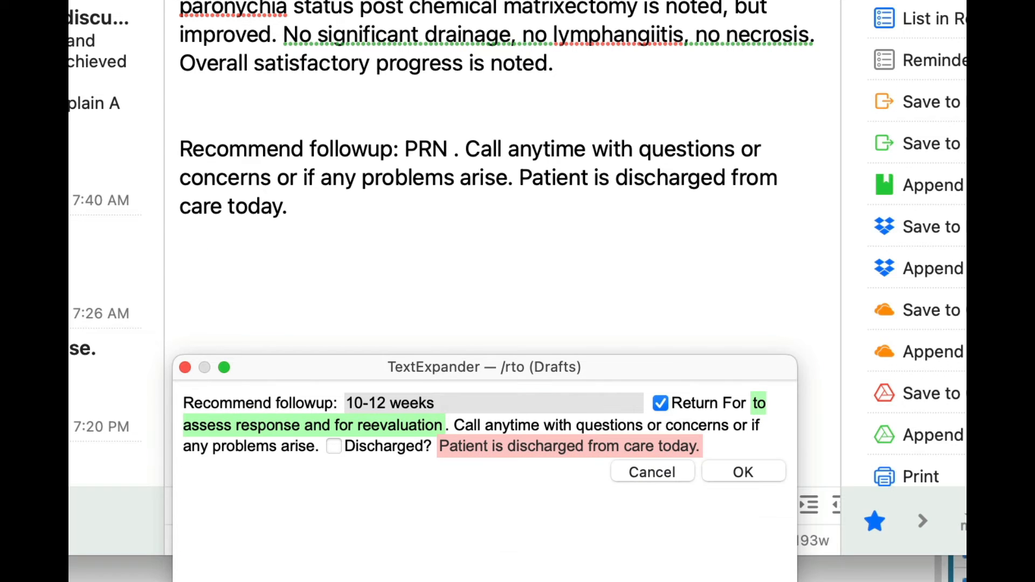
key(cmd+a)
text(/rt)
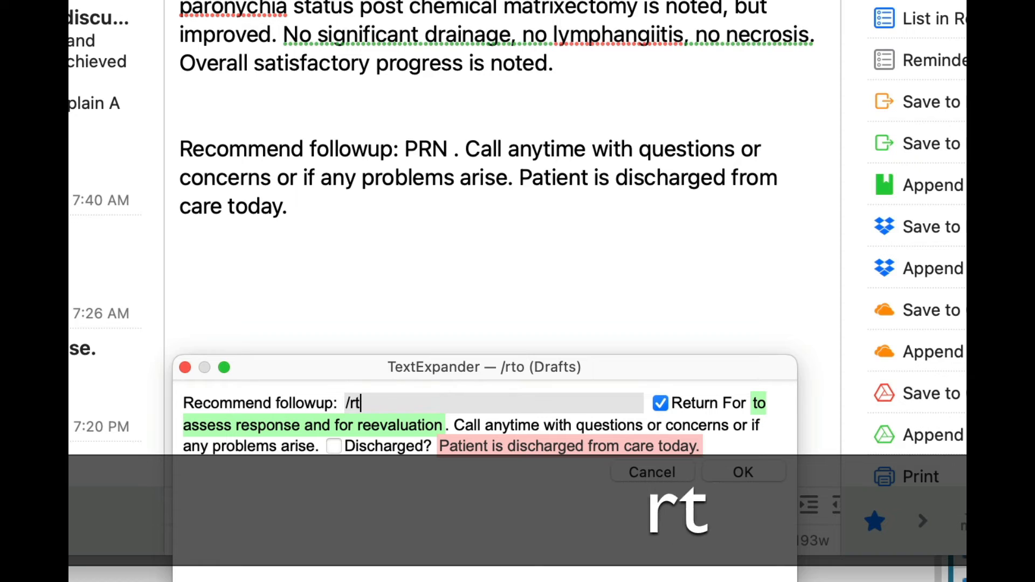
key(BackSpace)
key(BackSpace)
text(tt)
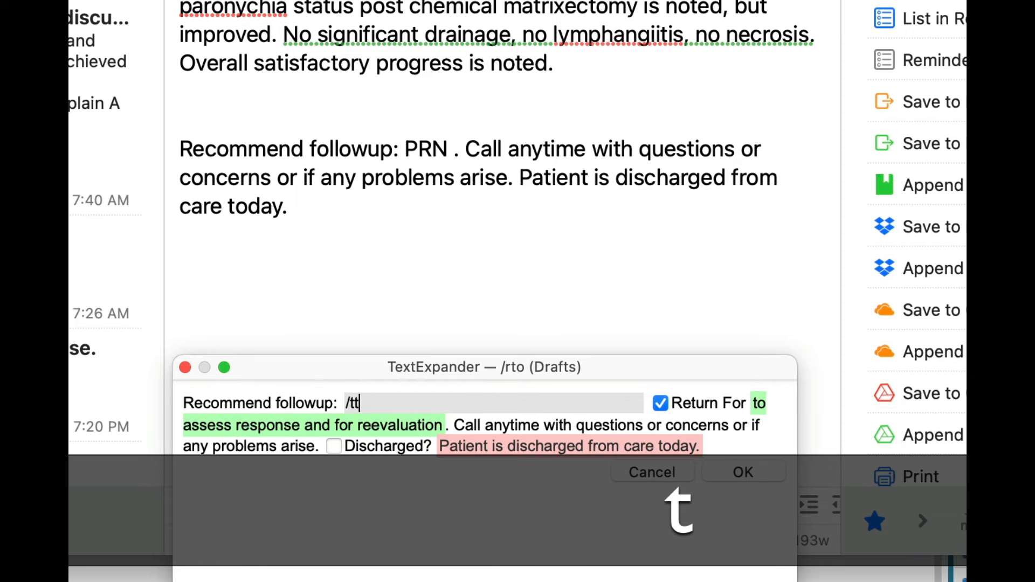
text(weeks)
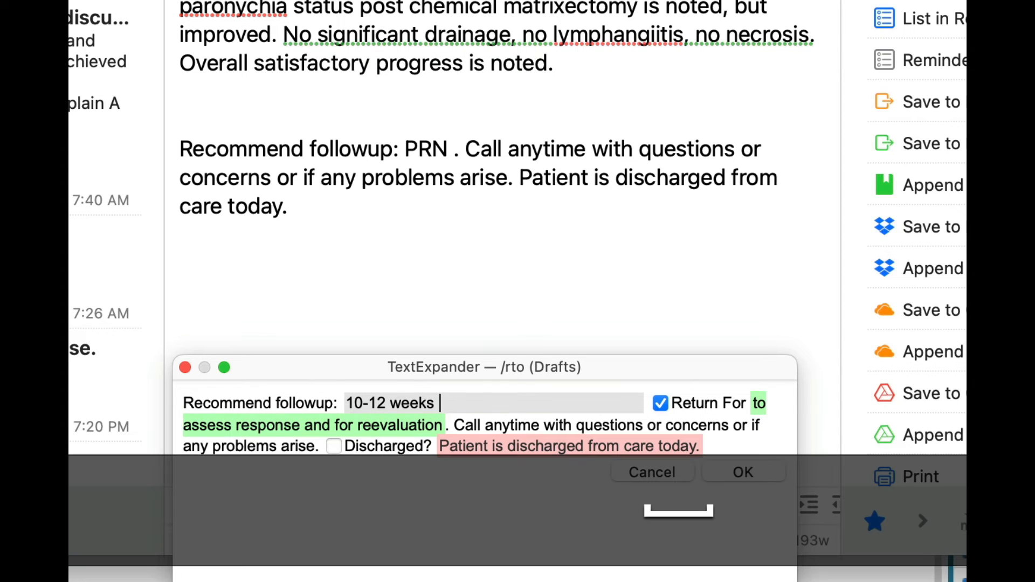
text( for /ppo)
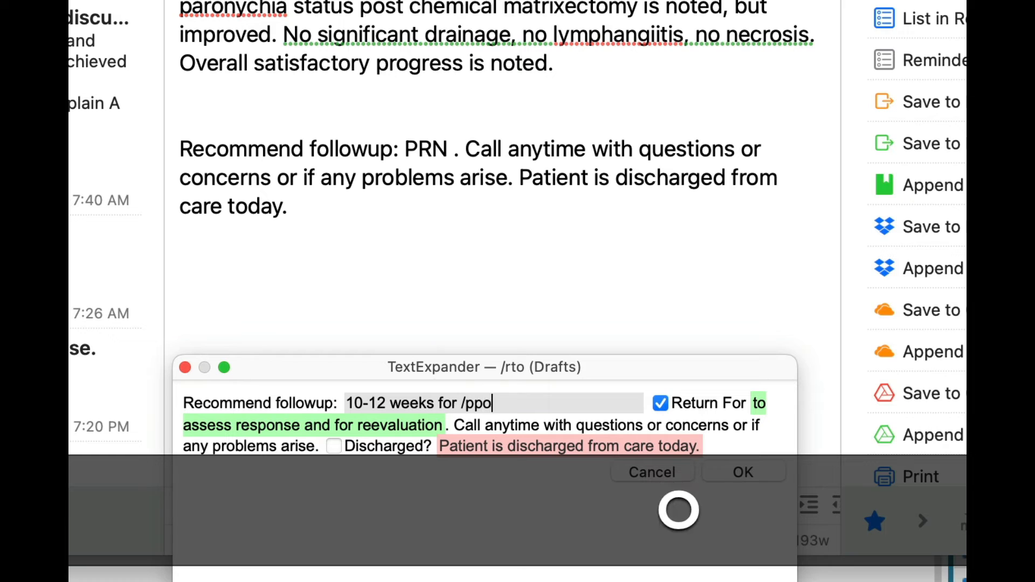
Add "for periodic podiatric at risk care" to the timeframe by abbreviation, exclude the Return For text and insert the follow-up.
key(BackSpace)
text(rc)
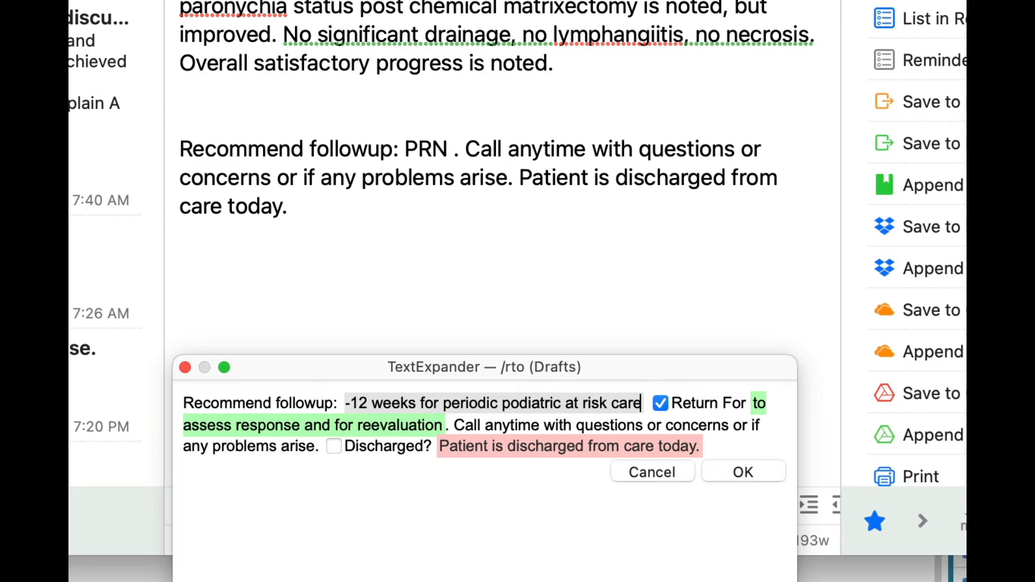
key(Tab)
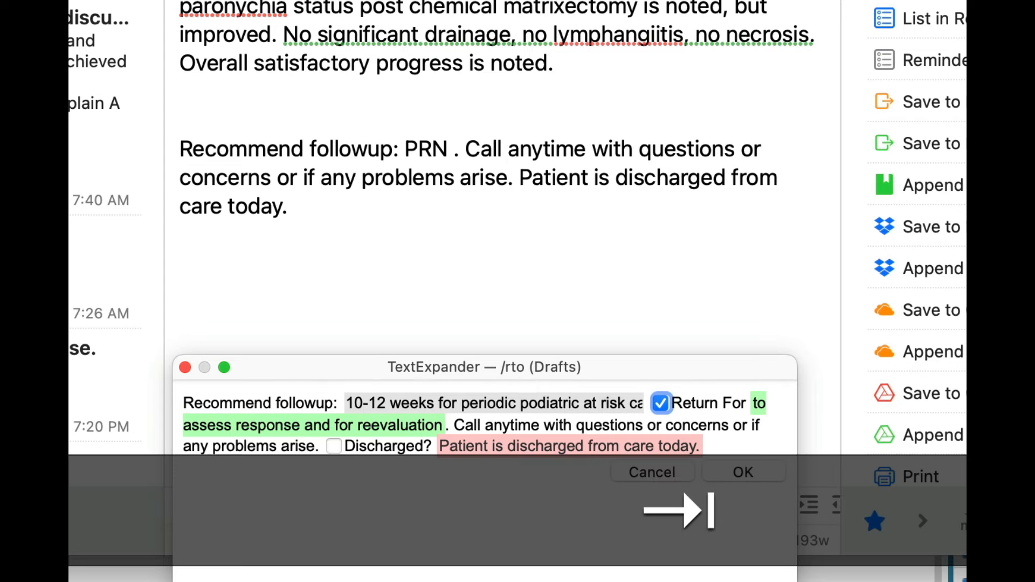
key(space)
key(Return)
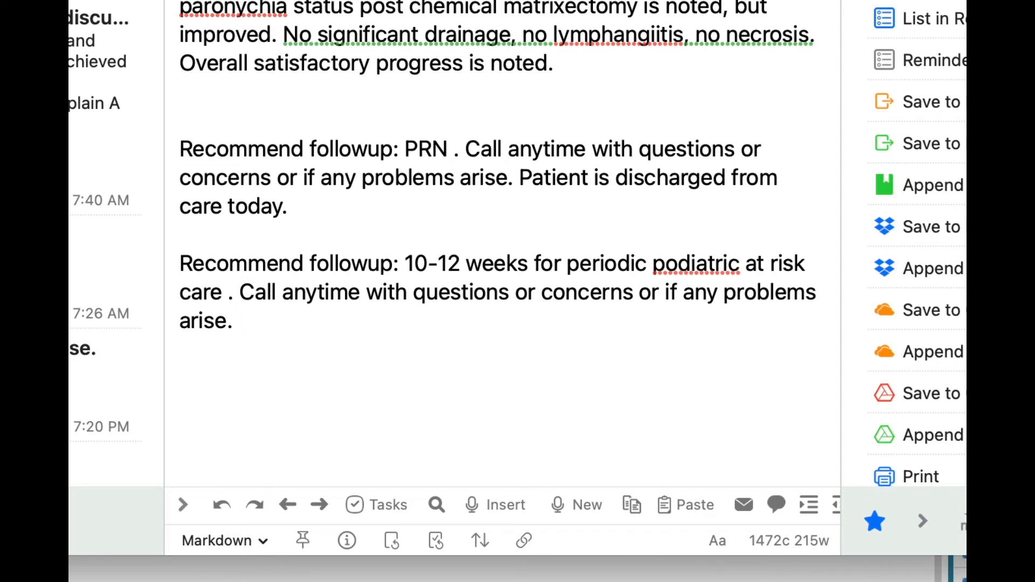
Expand /eulcer in a new paragraph and move its fill-in window so all the ulcer fields are visible.
key(Return)
key(Return)
text(/e)
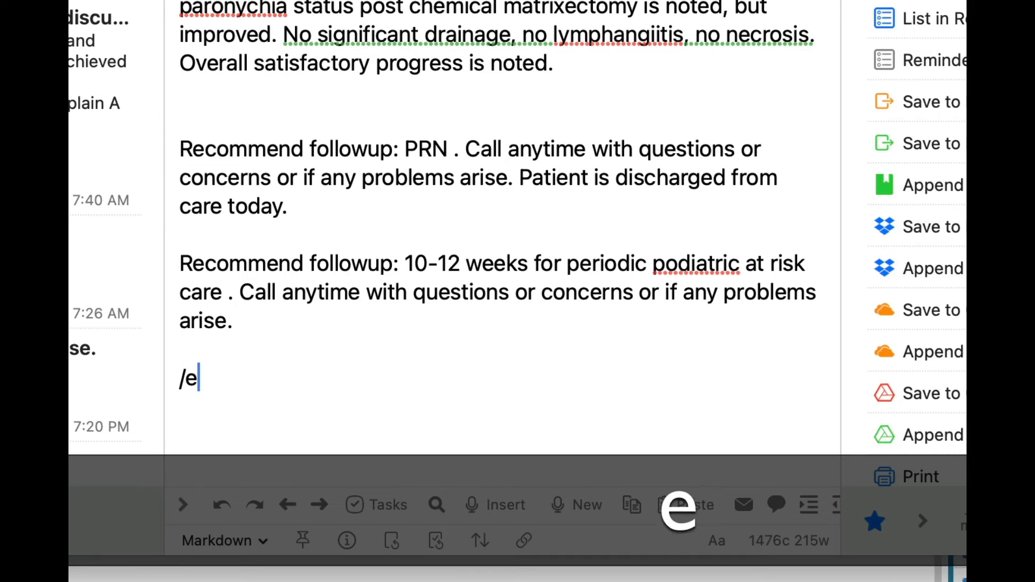
text(ulc)
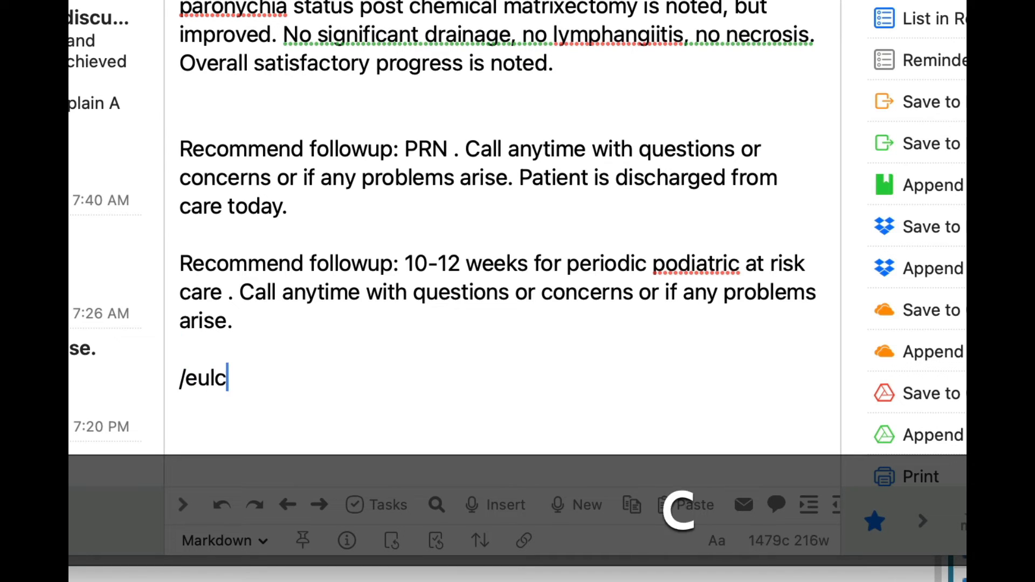
text(er)
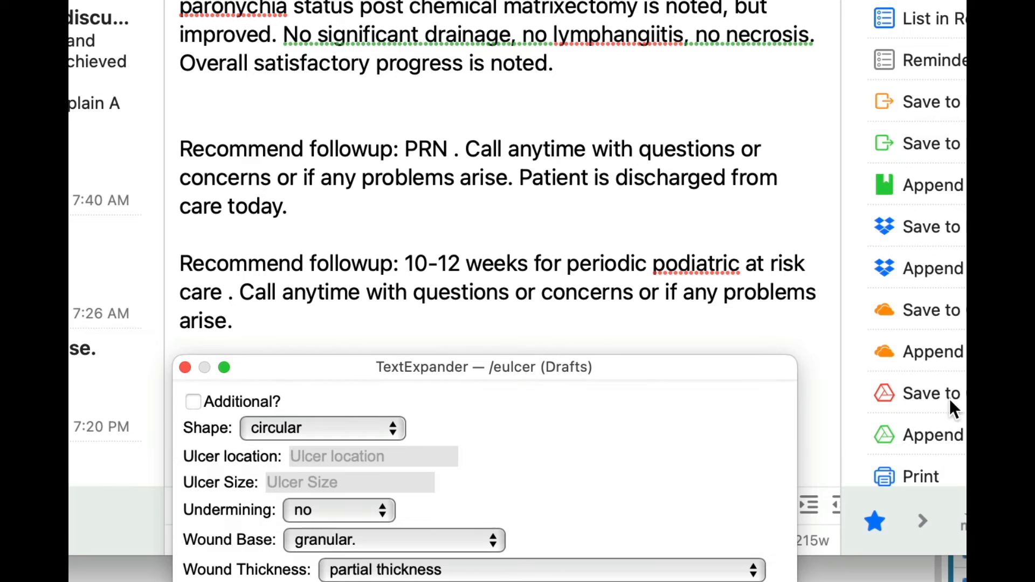
drag(557, 372, 691, 65)
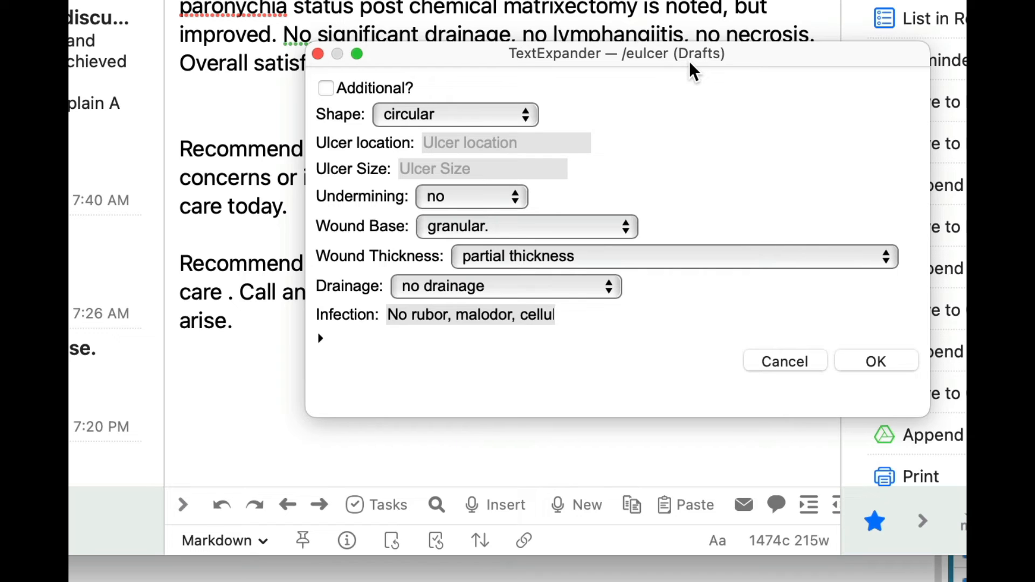
Fill in the ulcer location as "beneath the 1st MPJ".
text(/sub12)
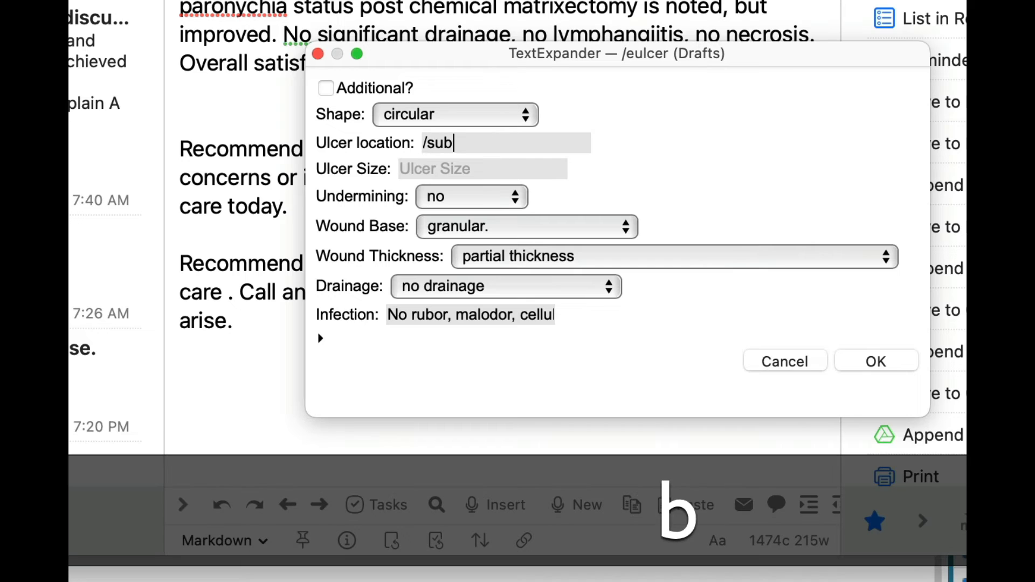
key(BackSpace)
key(BackSpace)
key(BackSpace)
key(BackSpace)
key(BackSpace)
key(BackSpace)
text(bveneath)
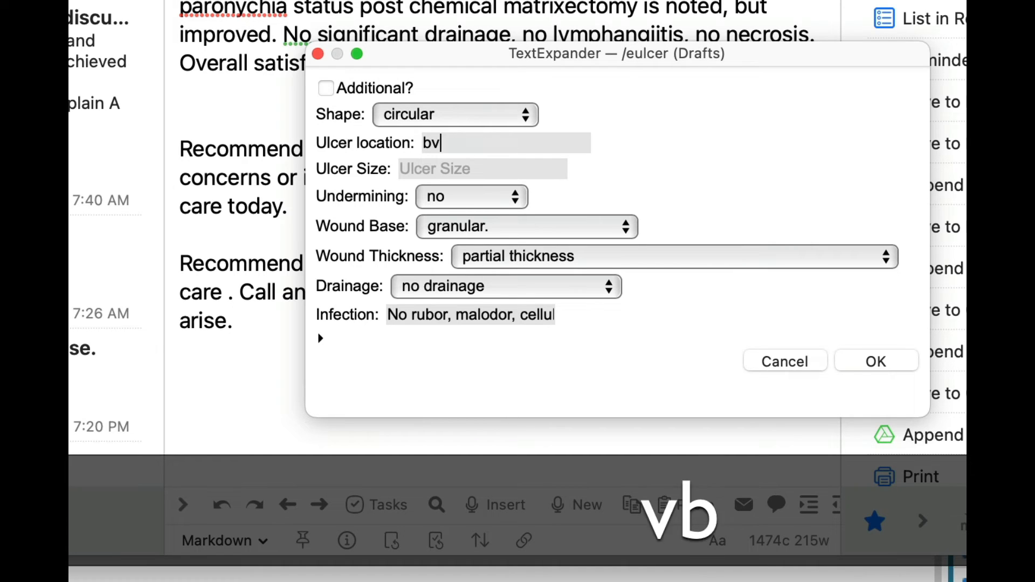
key(alt+super+a)
key(BackSpace)
key(BackSpace)
key(BackSpace)
key(BackSpace)
key(BackSpace)
key(BackSpace)
key(BackSpace)
key(BackSpace)
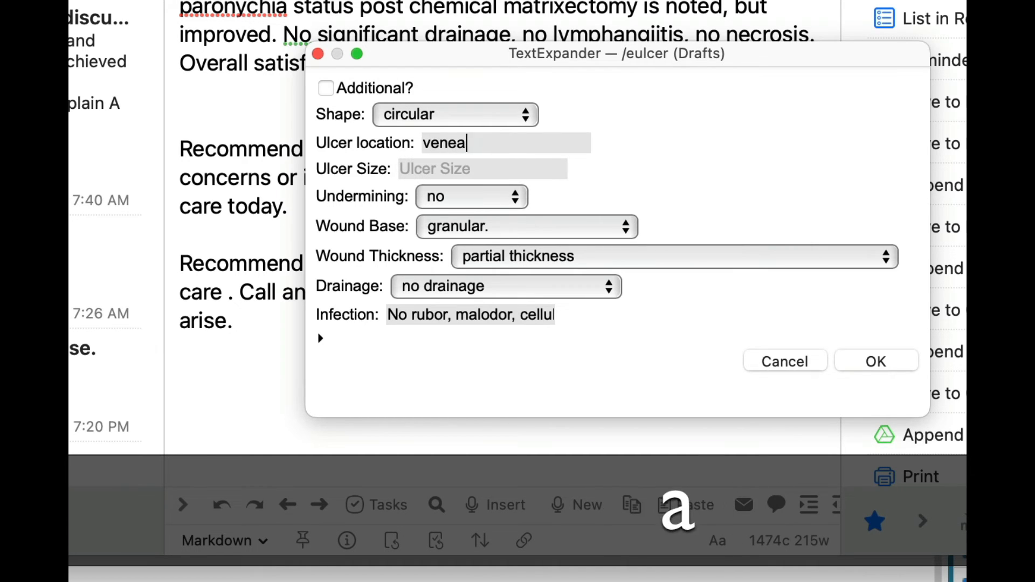
text(beneat)
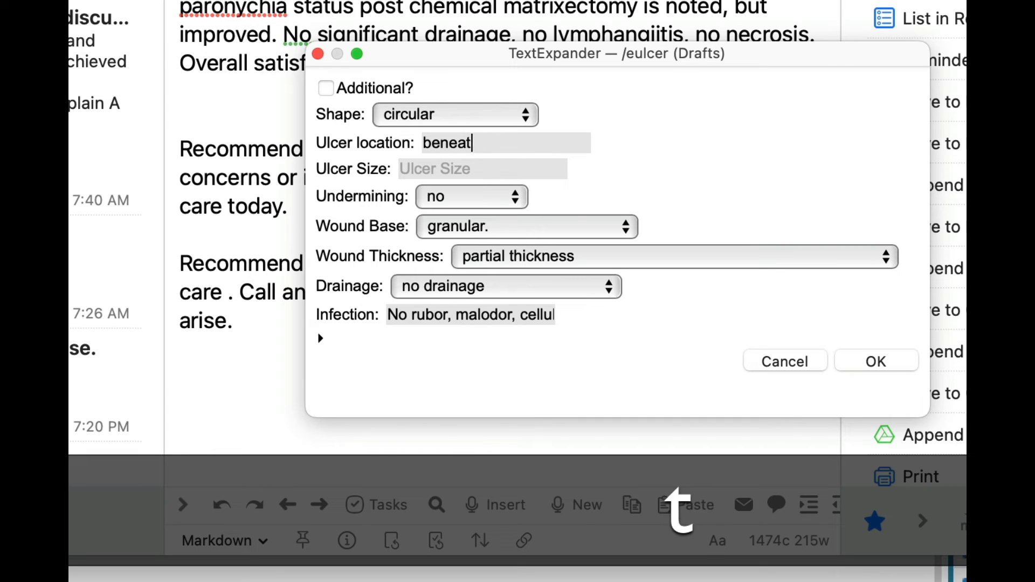
text(h the 1st MPJ)
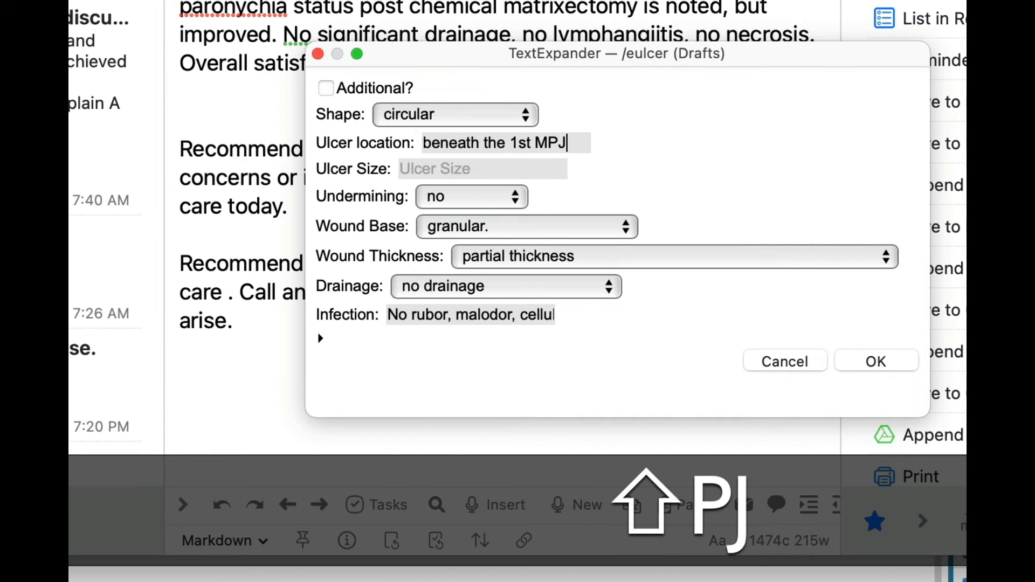
Enter the ulcer size as 1.0 x 0.5 x 0.4 and set the undermining to "2-4 mm of".
key(Tab)
text(1.0 x 0.5 x 0.4)
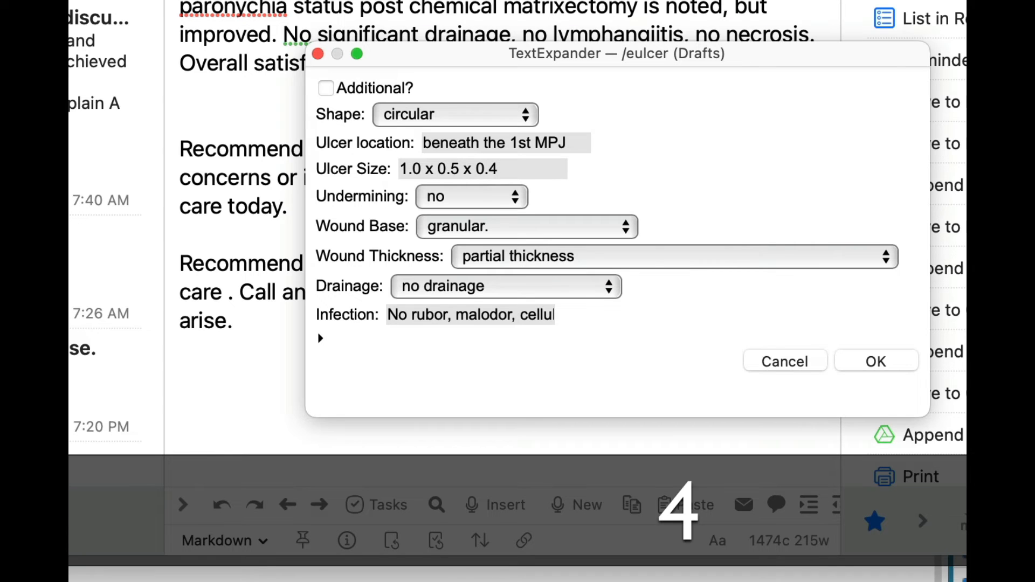
key(Tab)
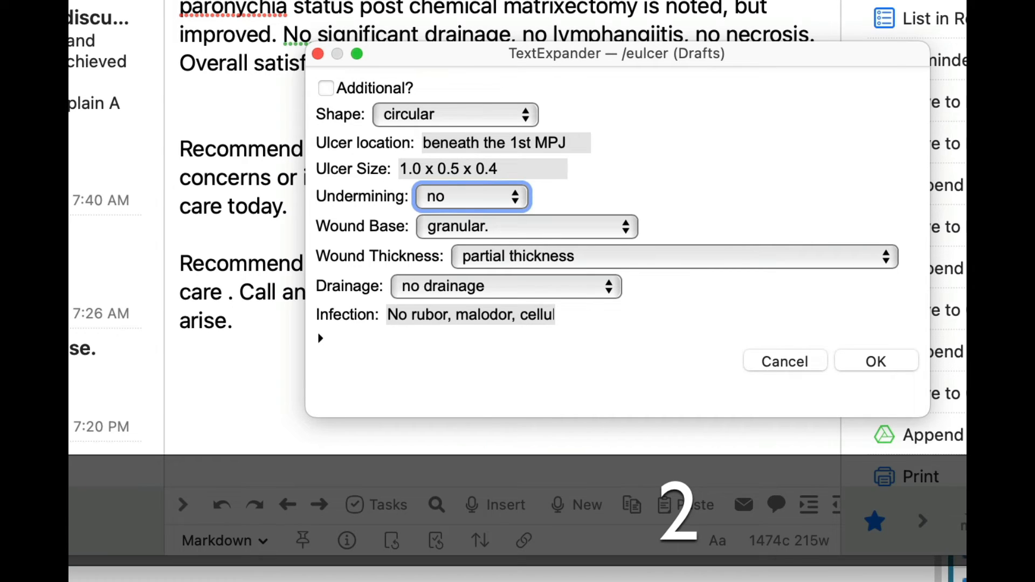
key(space)
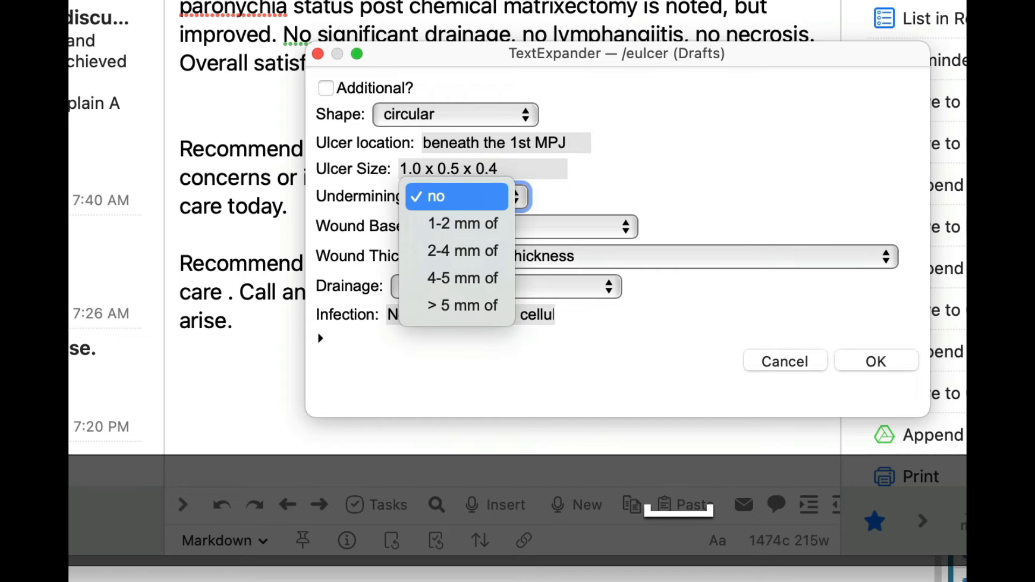
key(Down)
key(Down)
key(Return)
Set the ulcer's wound base to necrotic.
key(space)
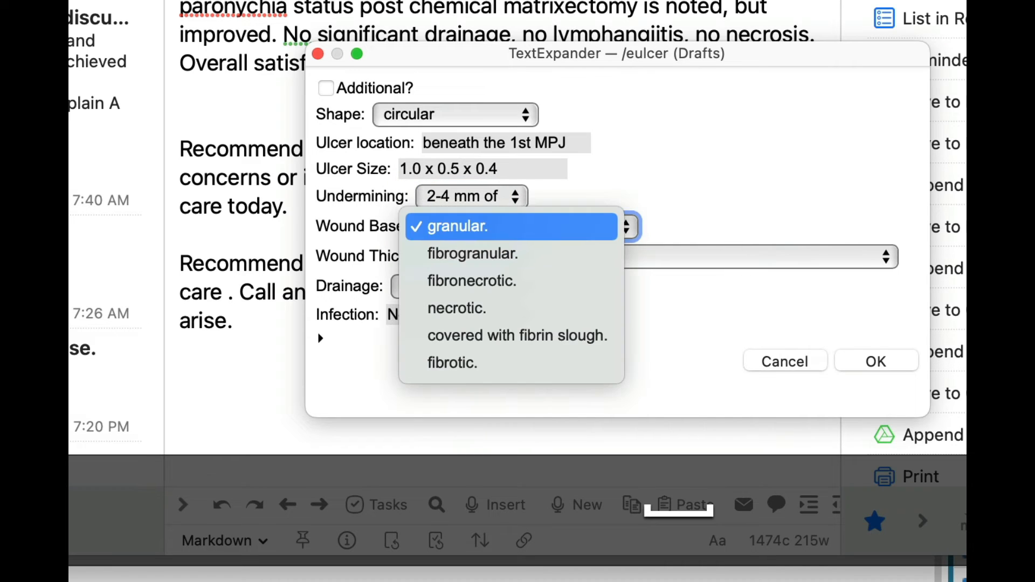
key(Down)
key(Down)
key(Down)
key(Return)
key(Tab)
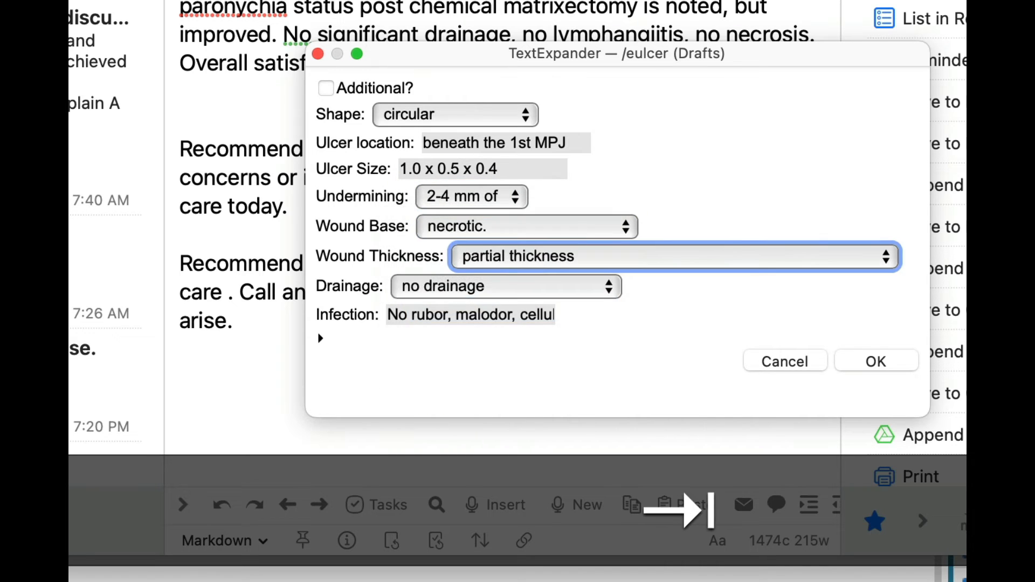
Set the wound thickness to full thickness and the drainage to yellowish drainage.
key(space)
key(Down)
key(Tab)
key(Down)
key(Down)
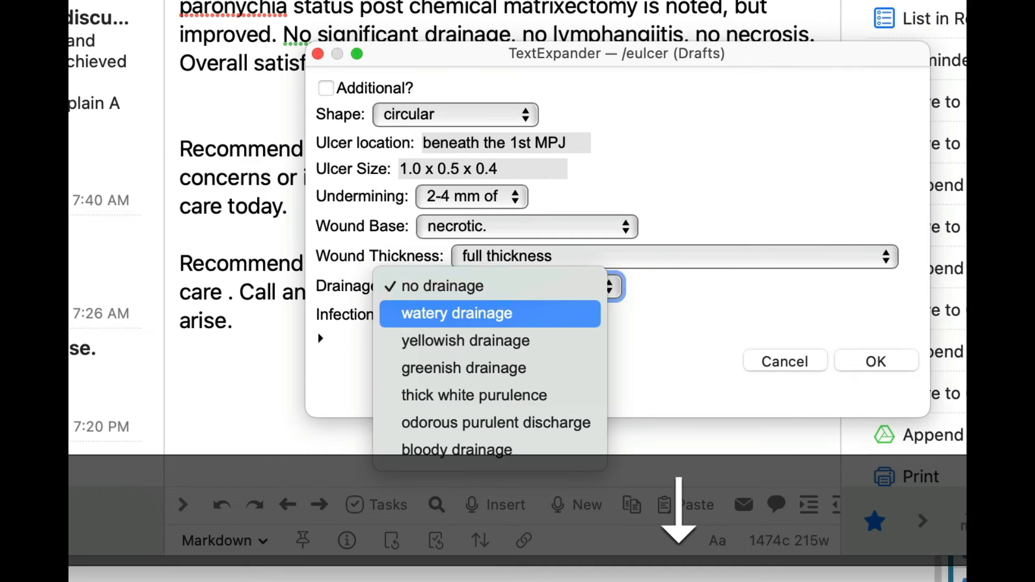
key(Down)
key(Tab)
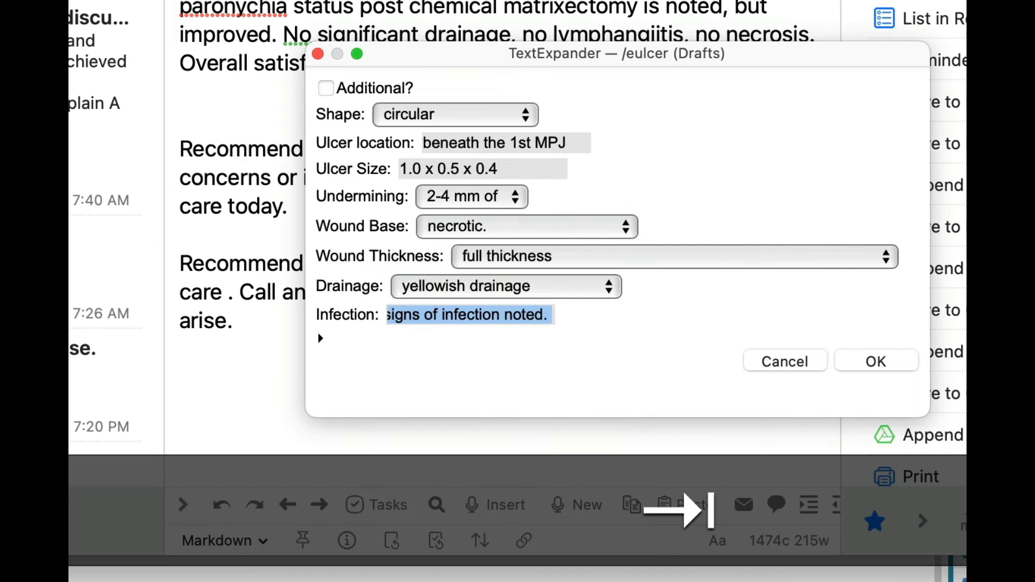
Fill in the infection finding as "There is moderate rubor." followed by the /nl abbreviation, and insert the completed ulcer text into the note.
text(There is moderate r)
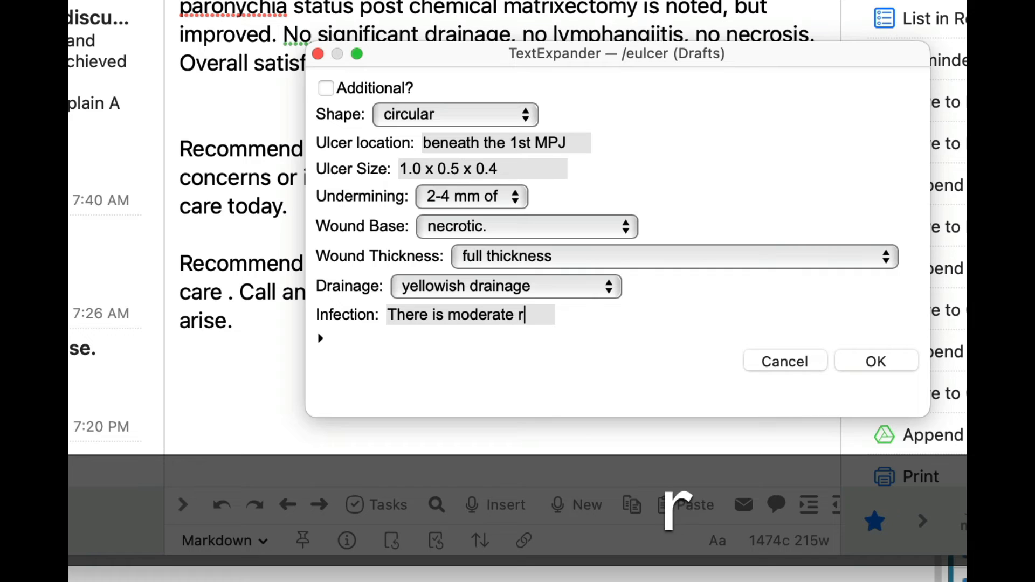
text(ubvor)
key(BackSpace)
key(BackSpace)
key(BackSpace)
key(BackSpace)
key(BackSpace)
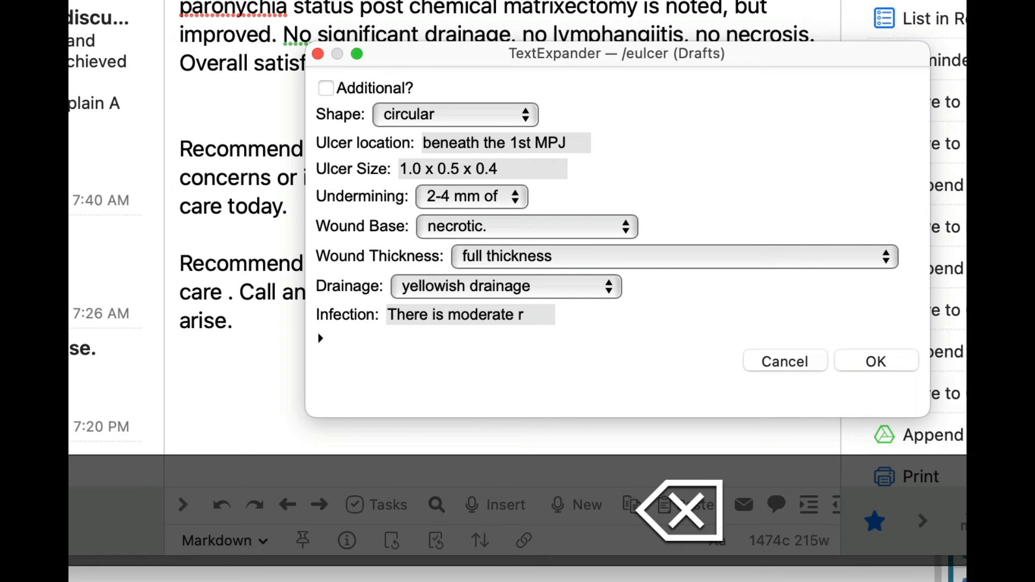
text(ubor. /nl)
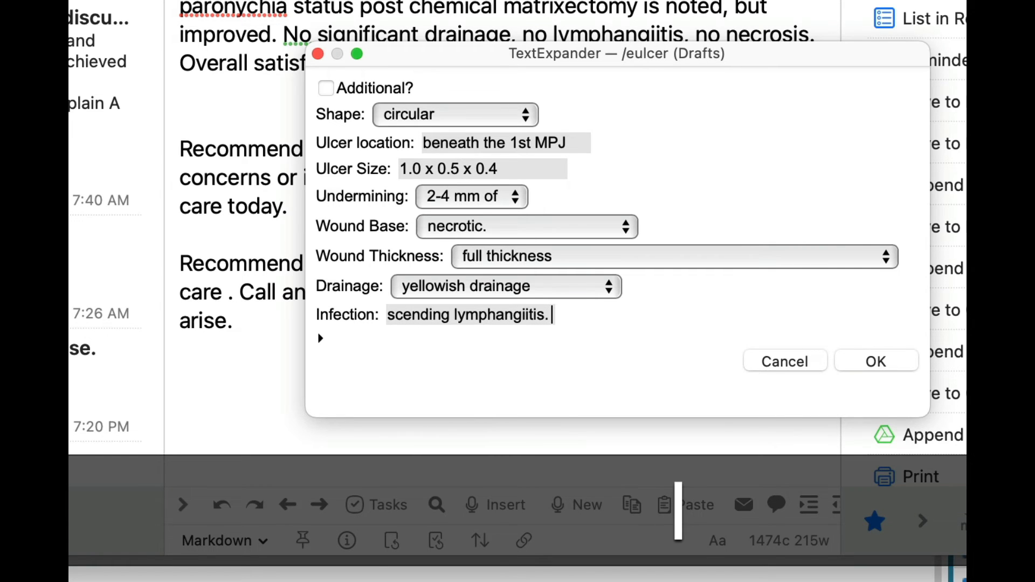
key(Return)
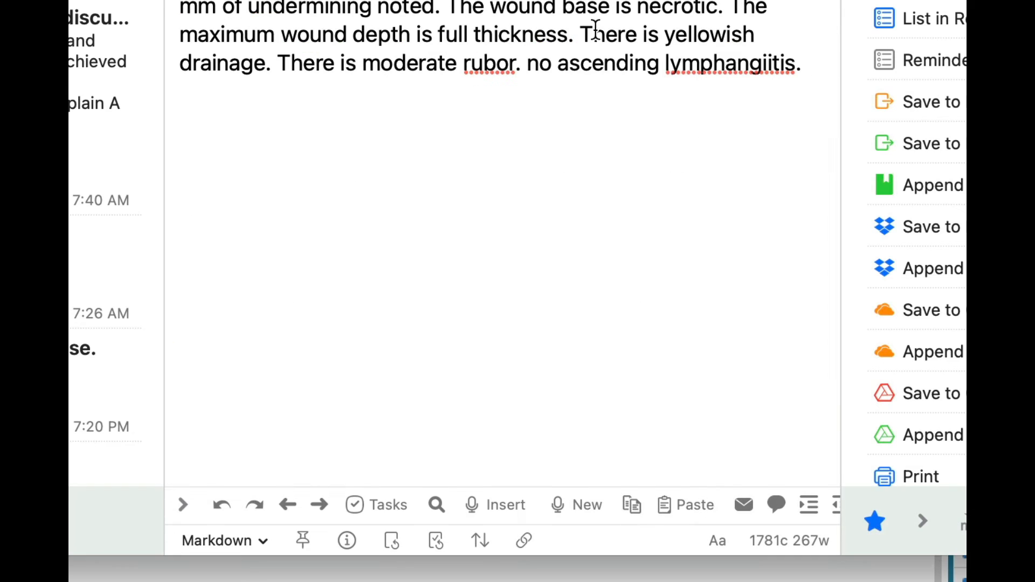
drag(171, 70, 513, 282)
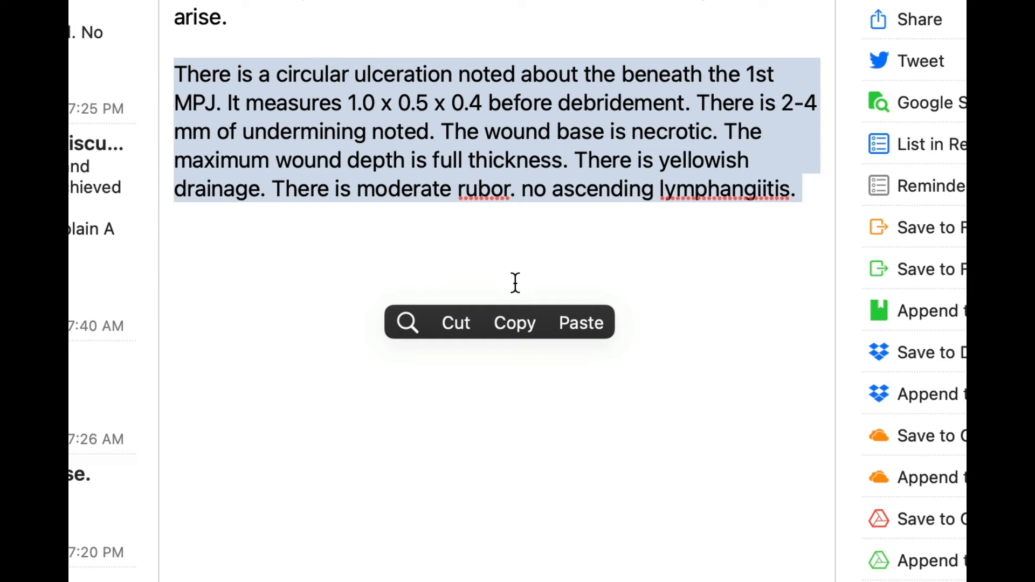
click(515, 283)
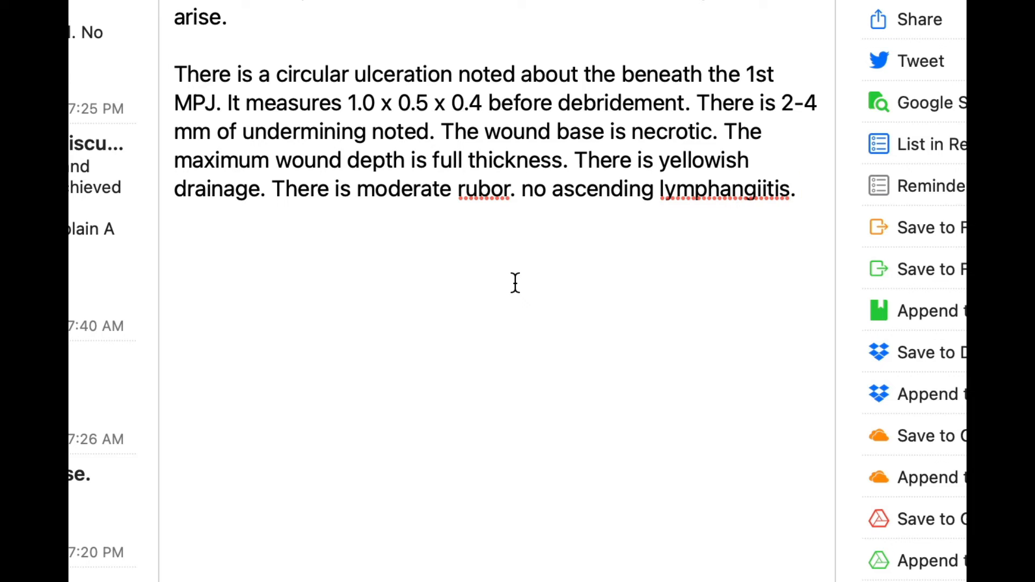
Expand the abbreviation for "left hallux" on a new line beneath the ulcer paragraph.
key(Return)
key(Return)
text(/.]l)
key(BackSpace)
key(BackSpace)
key(BackSpace)
key(BackSpace)
key(BackSpace)
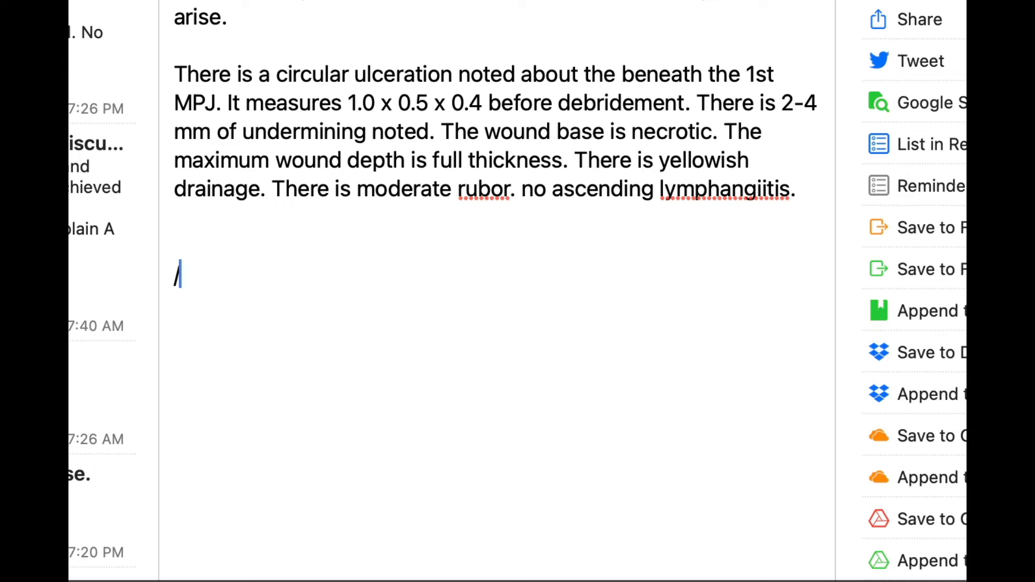
text(left hallux)
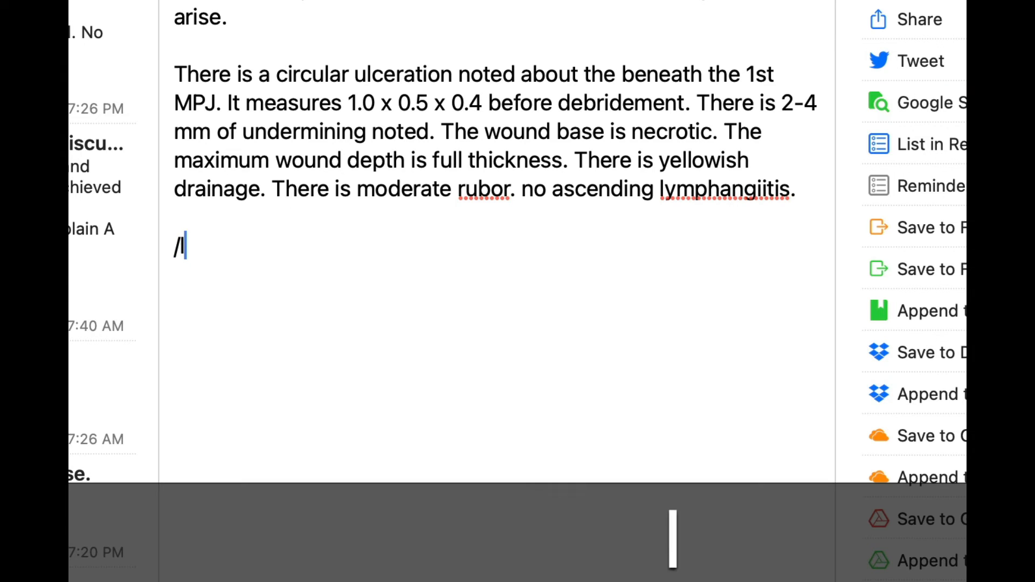
key(Return)
key(Return)
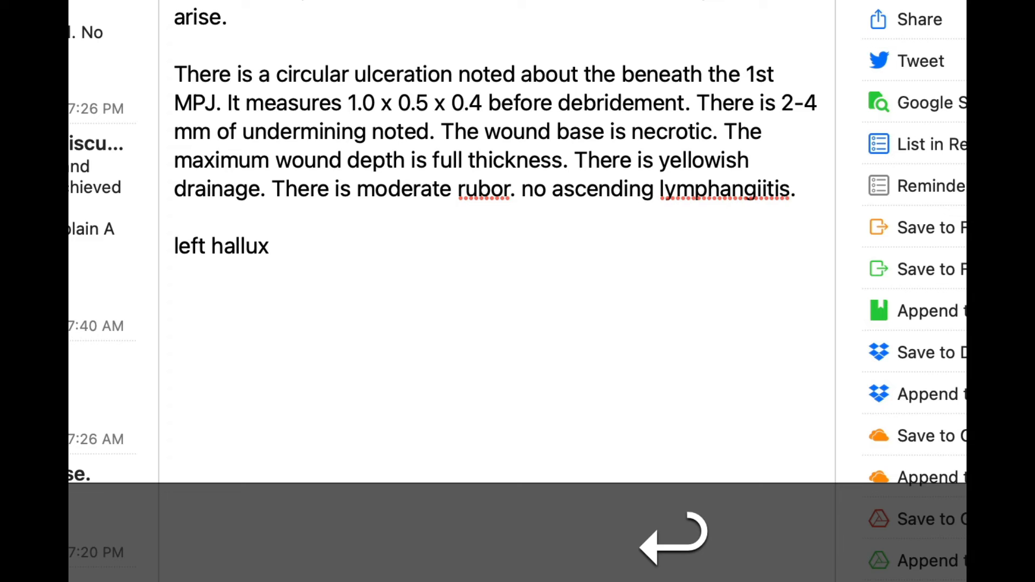
Expand the abbreviation for "right hallux" below the left hallux line.
key(alt+j)
key(BackSpace)
text(/rhl)
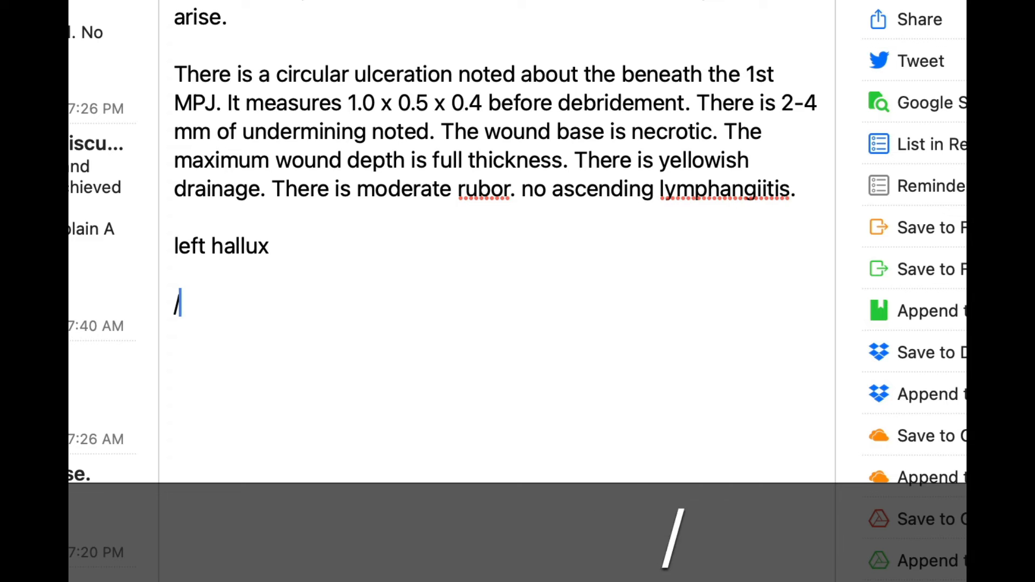
key(Return)
key(Return)
Expand the /rhmb abbreviation into "right hallux medial nail border" below the right hallux line.
text(j/)
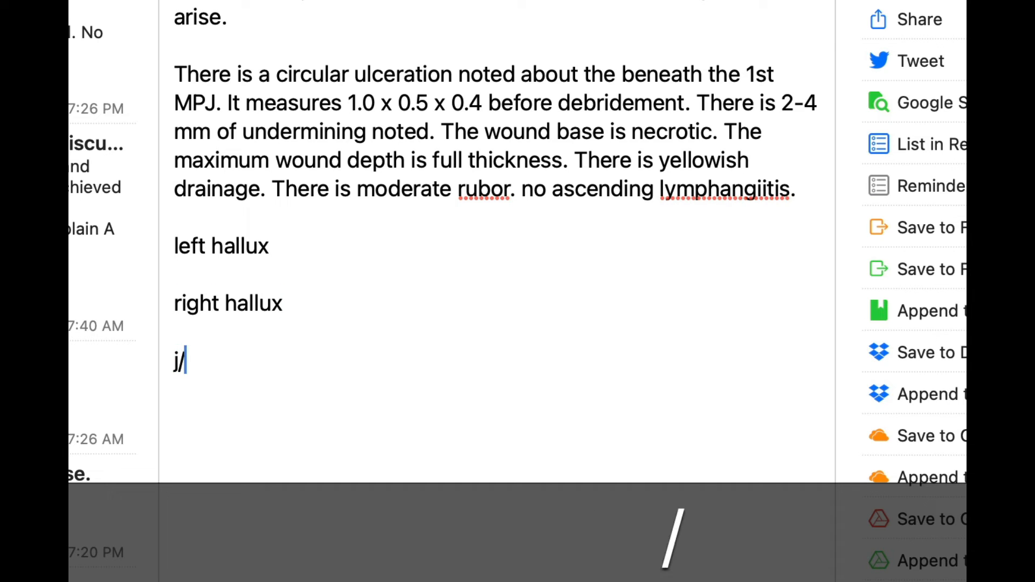
key(BackSpace)
key(BackSpace)
text(/rhmb)
key(Return)
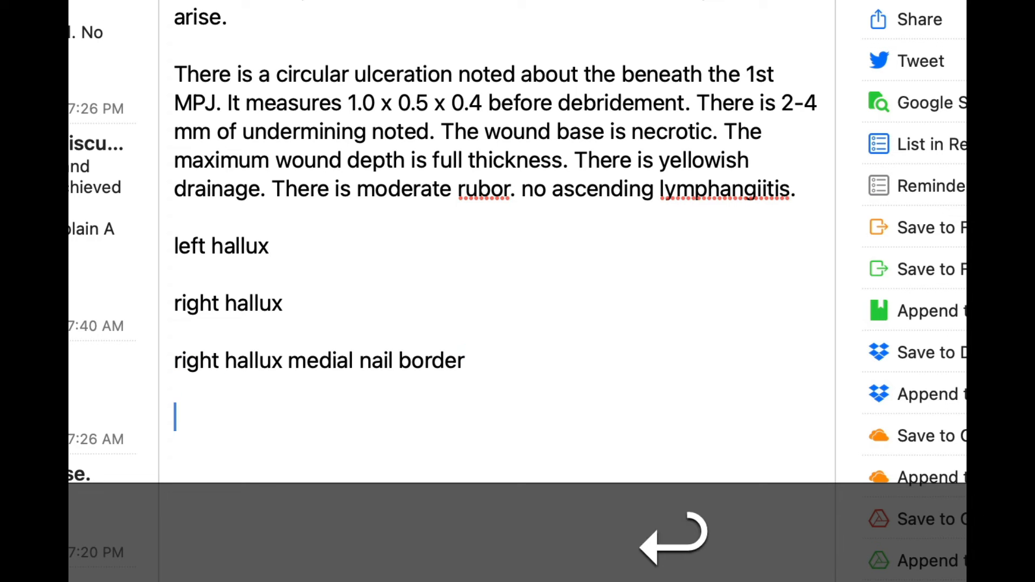
key(Return)
Expand /lhlb into "left hallux lateral nail border" and /bhb into "both halluces, both nail borders" on separate lines.
text(/)
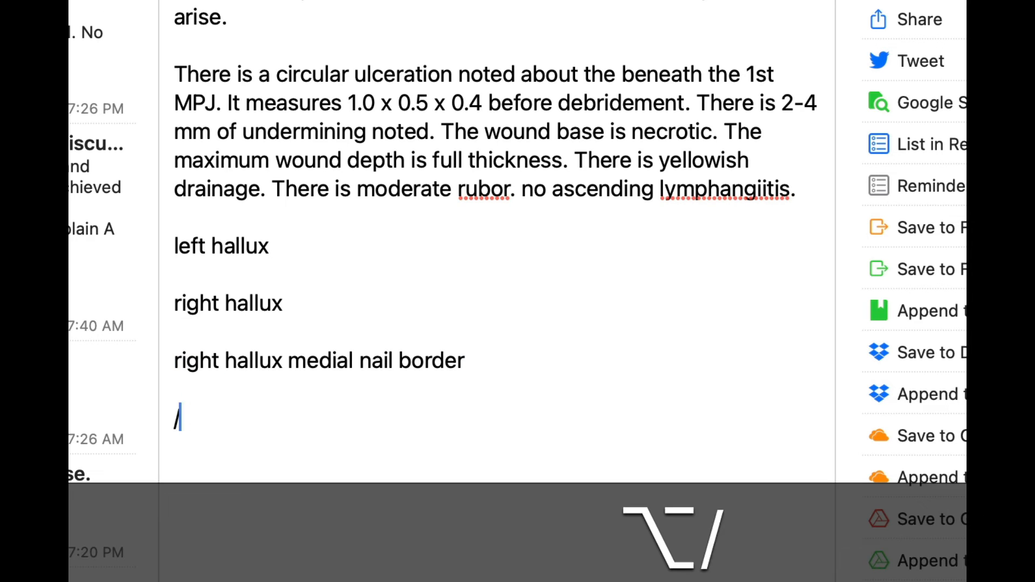
text(lhlb)
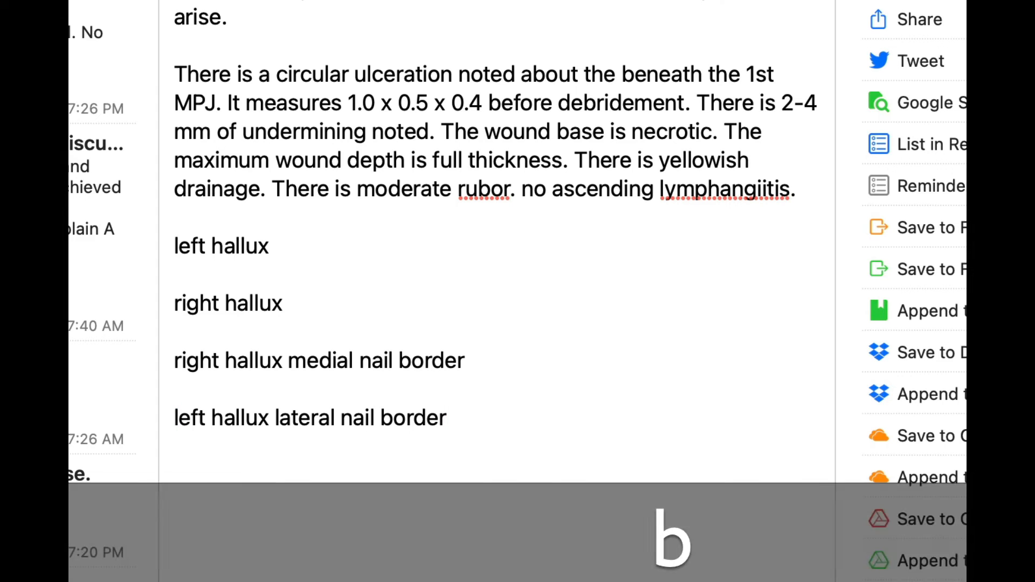
key(Return)
key(Return)
text(/bhb)
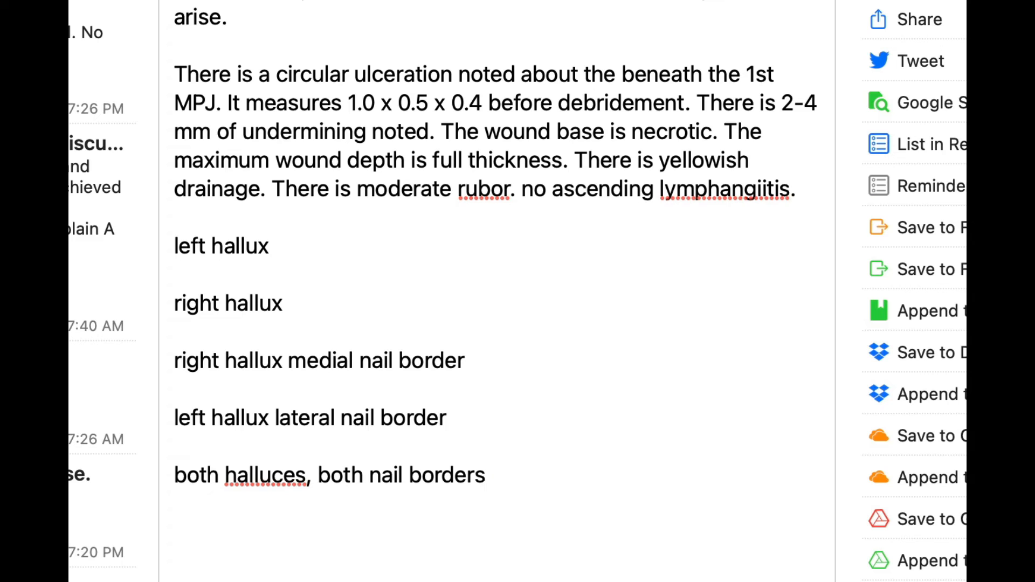
key(Return)
key(Return)
Switch to TextExpander, clear the snippet search, and show the Shared snippet groups with the Personal groups collapsed.
key(alt+shift+super+4)
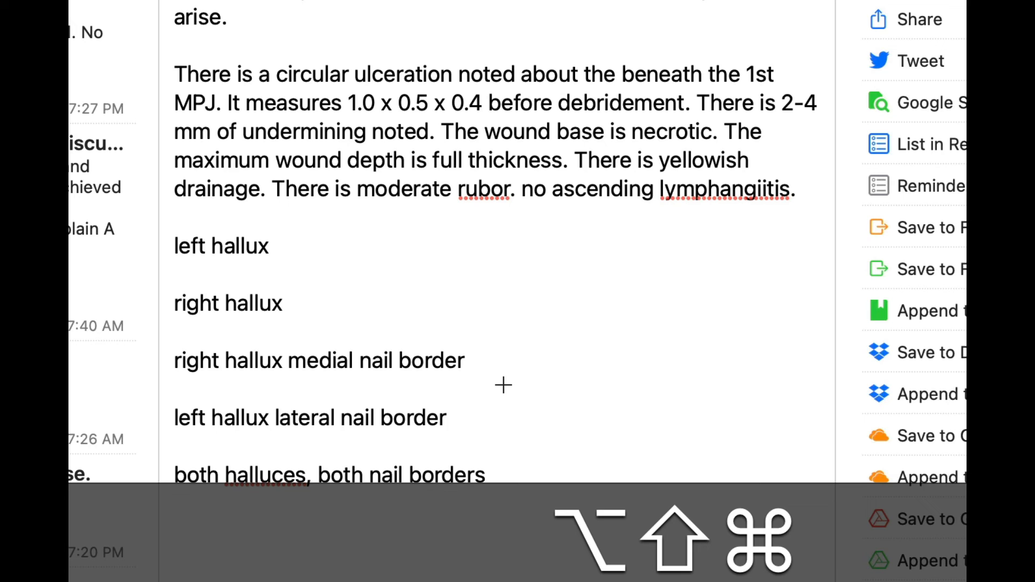
key(alt+shift+super+t)
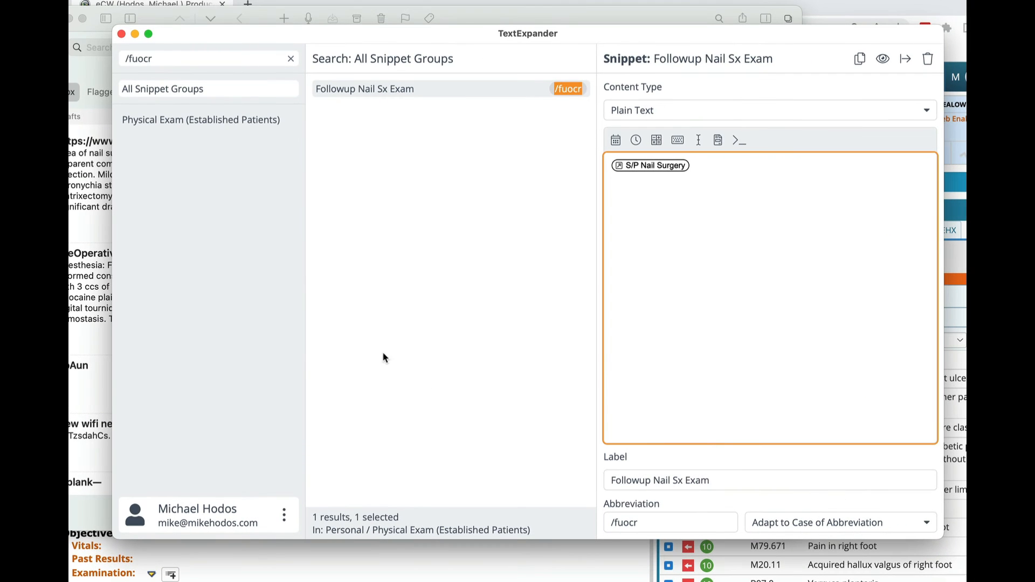
click(290, 61)
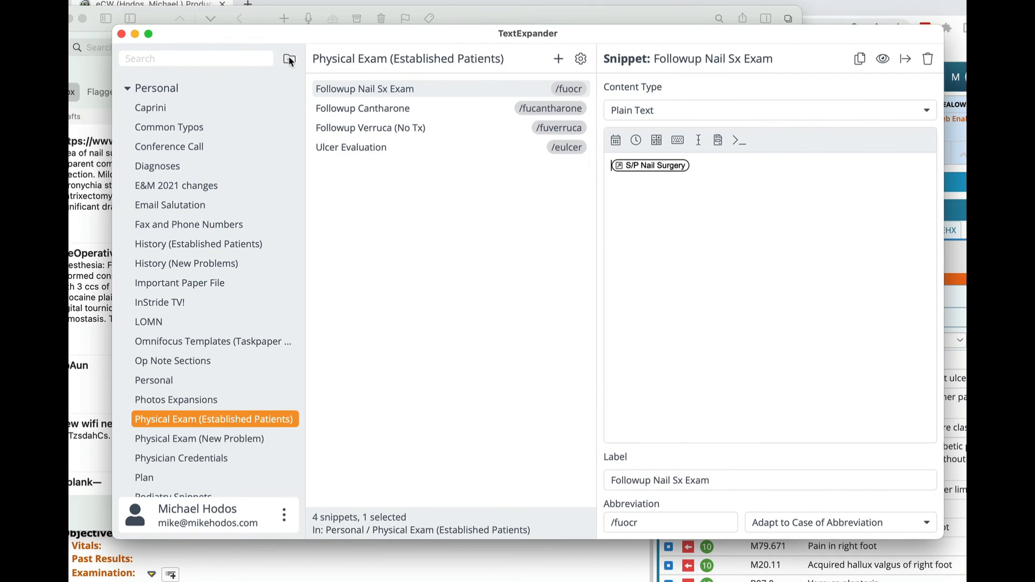
click(128, 90)
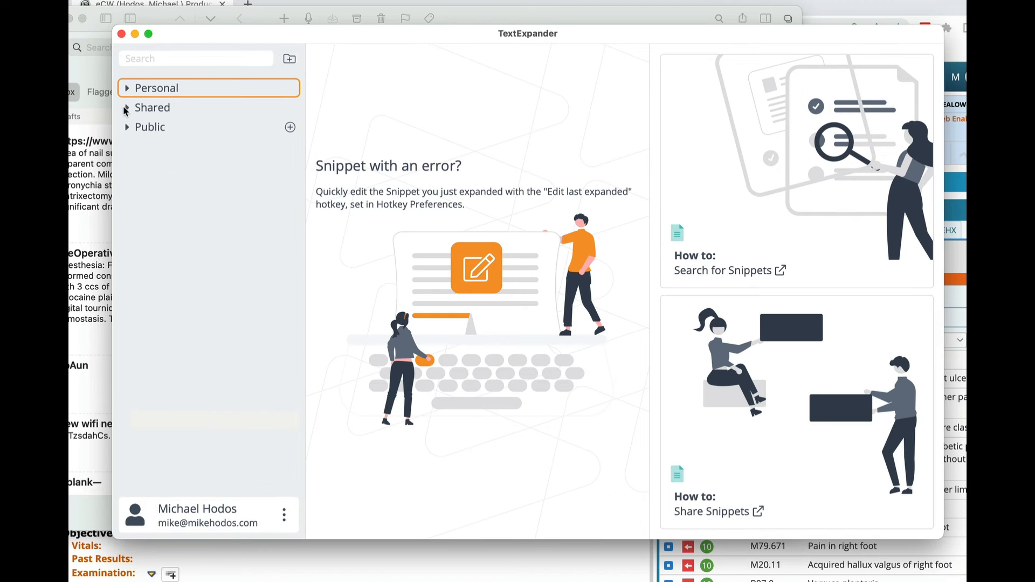
click(126, 108)
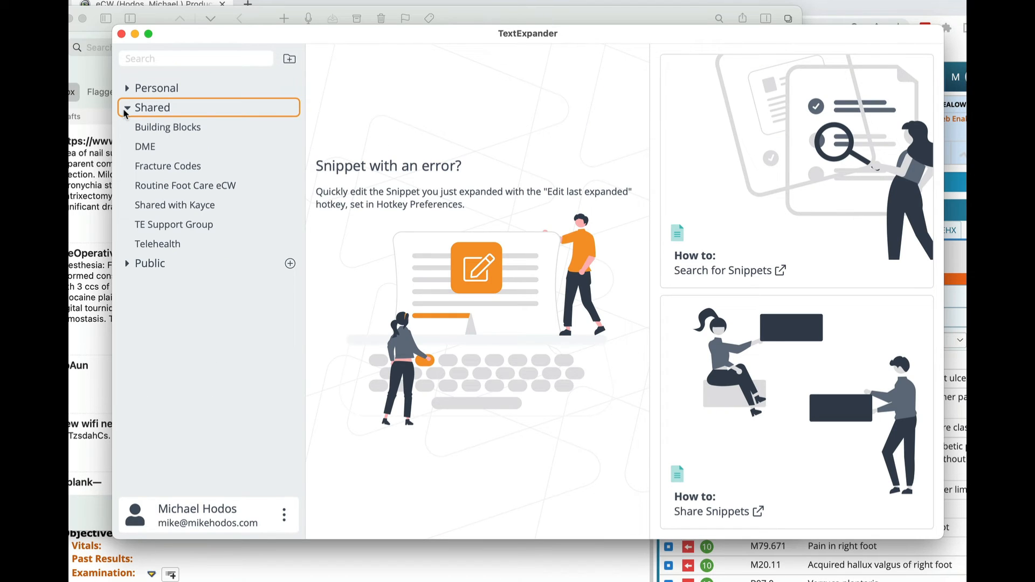
Examine the Surgical Shoe - L3260 snippet in the shared DME group, then close the TextExpander window.
click(147, 147)
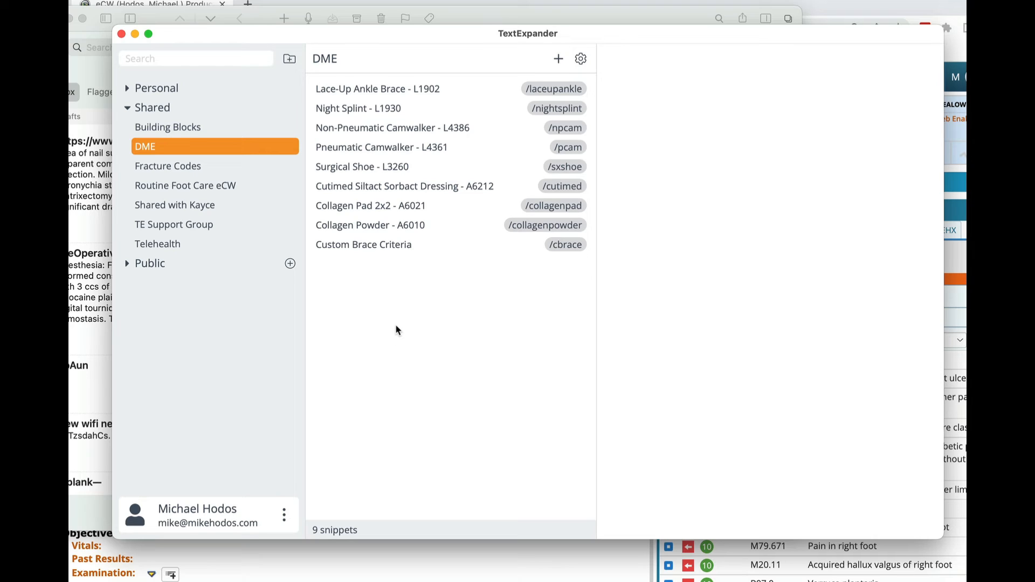
click(343, 167)
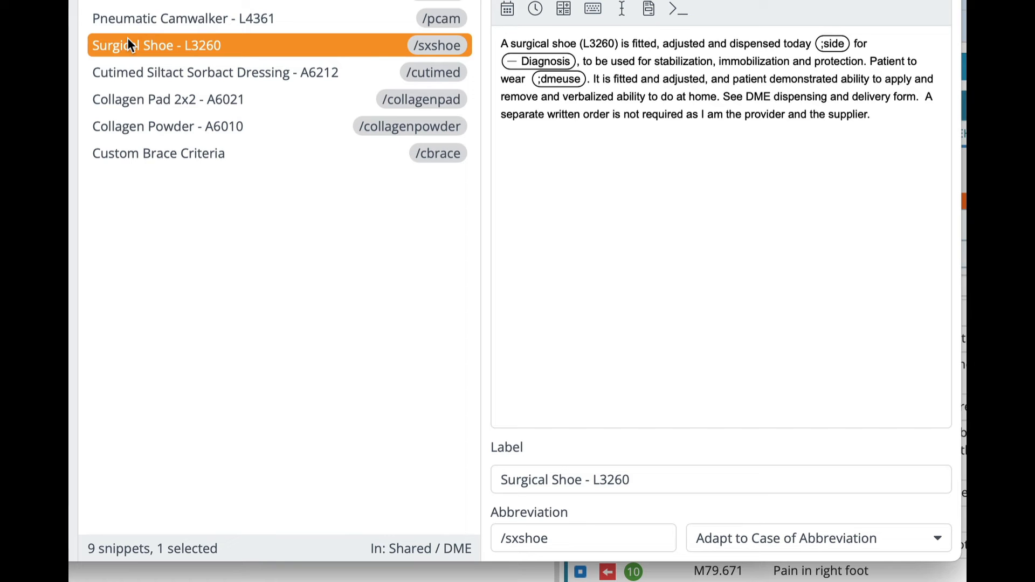
key(super)
key(super+w)
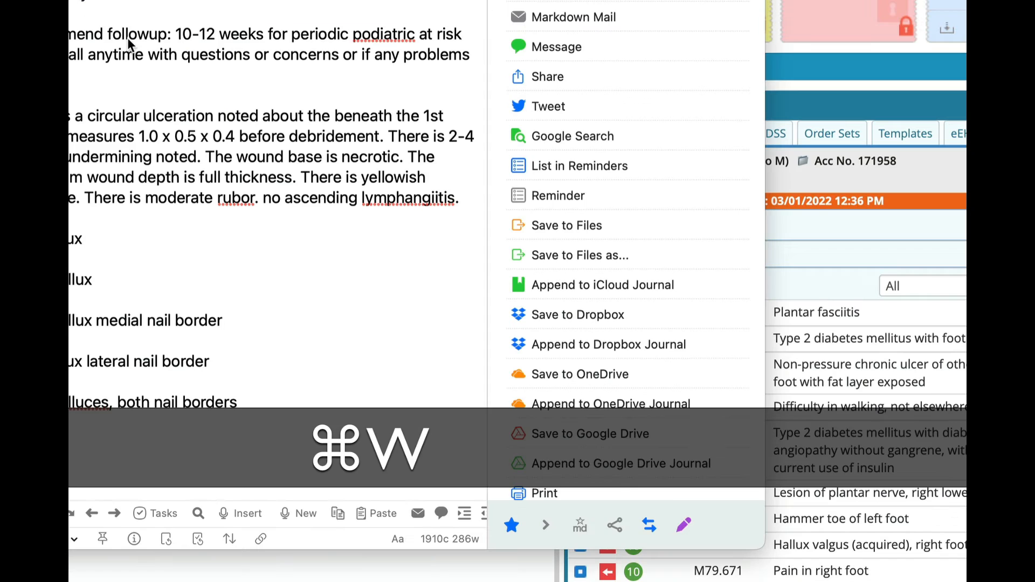
Expand the /sxshoe abbreviation in the note and exclude the optional Continue Home Program section.
text(/sxshoe)
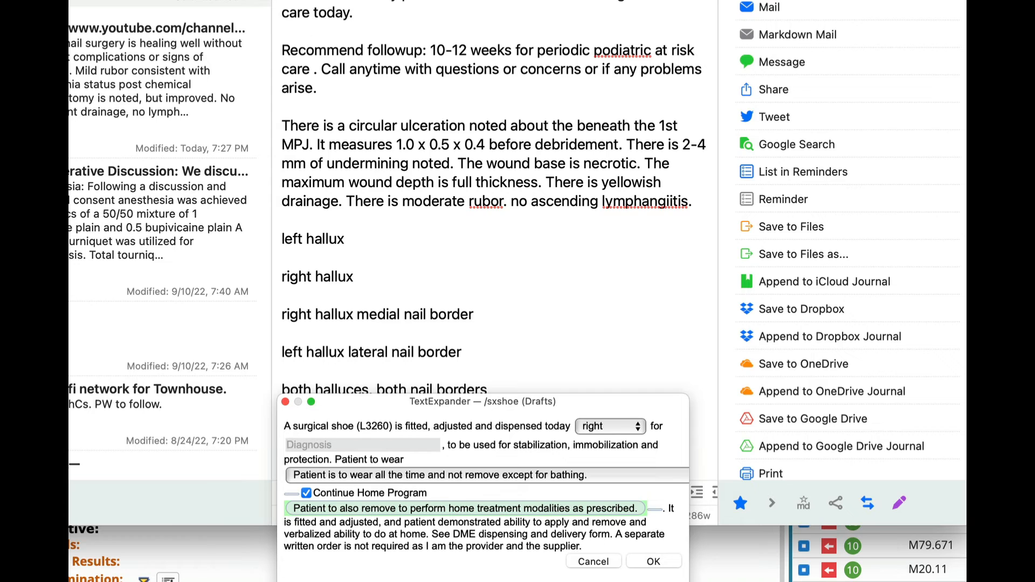
key(Tab)
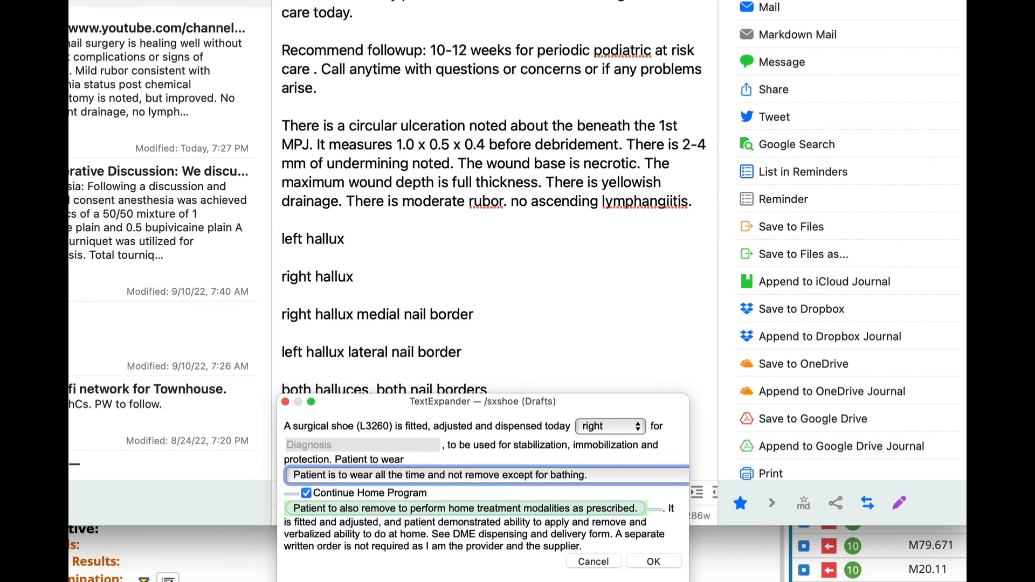
key(Tab)
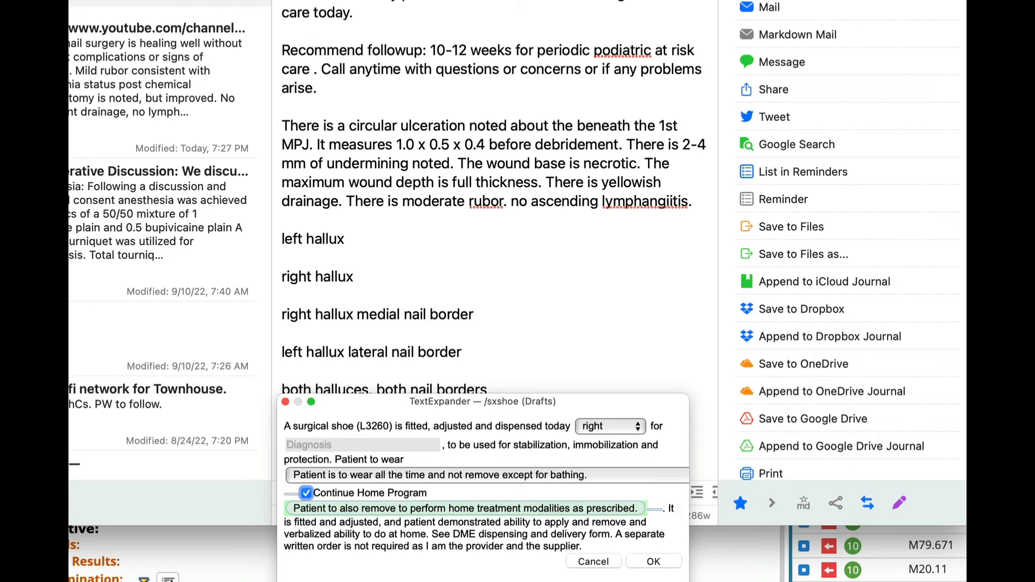
key(space)
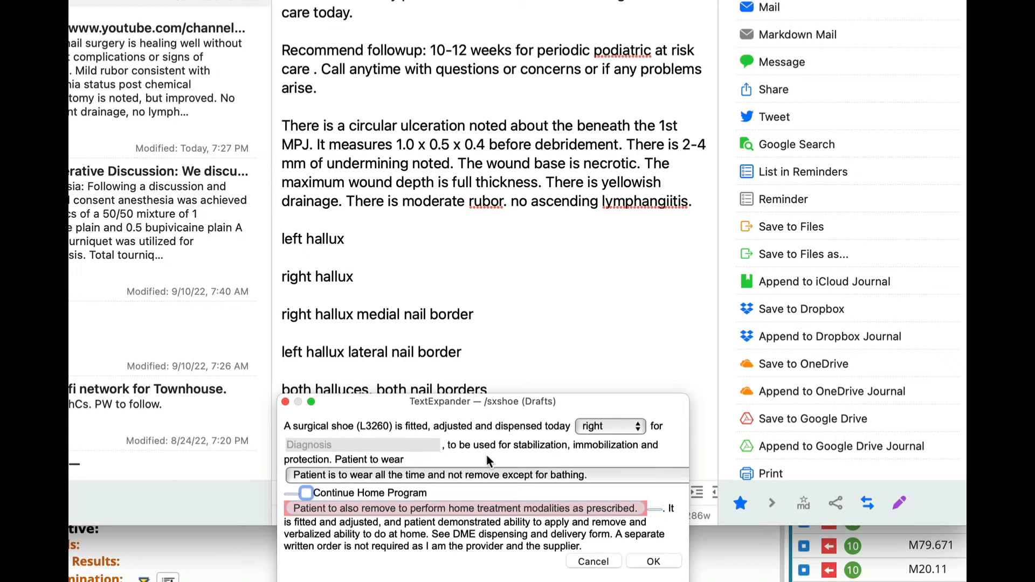
Fill in the surgical shoe diagnosis as "stress fracture 2nd metatarsal".
click(368, 446)
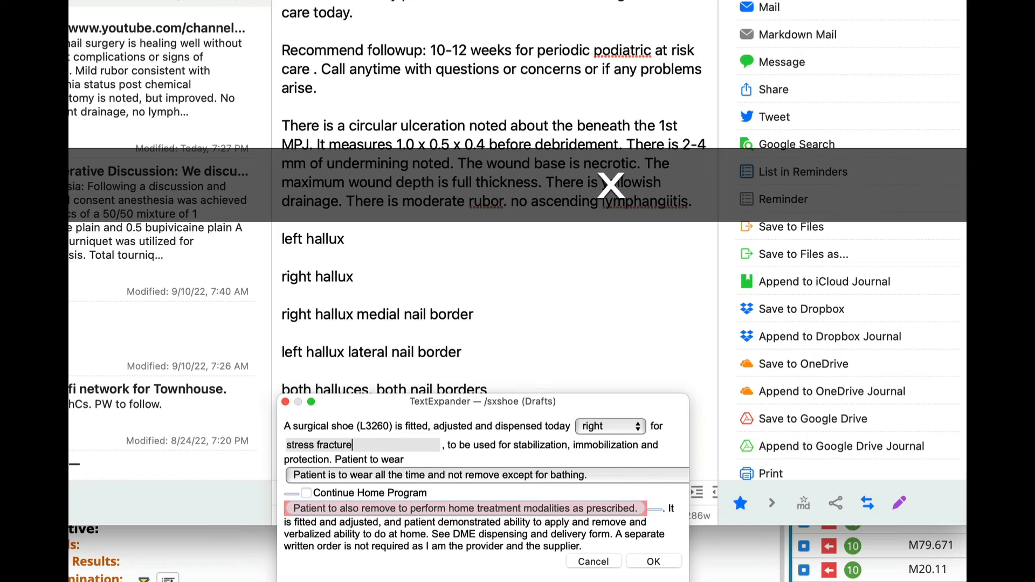
text(/2nd)
key(BackSpace)
key(BackSpace)
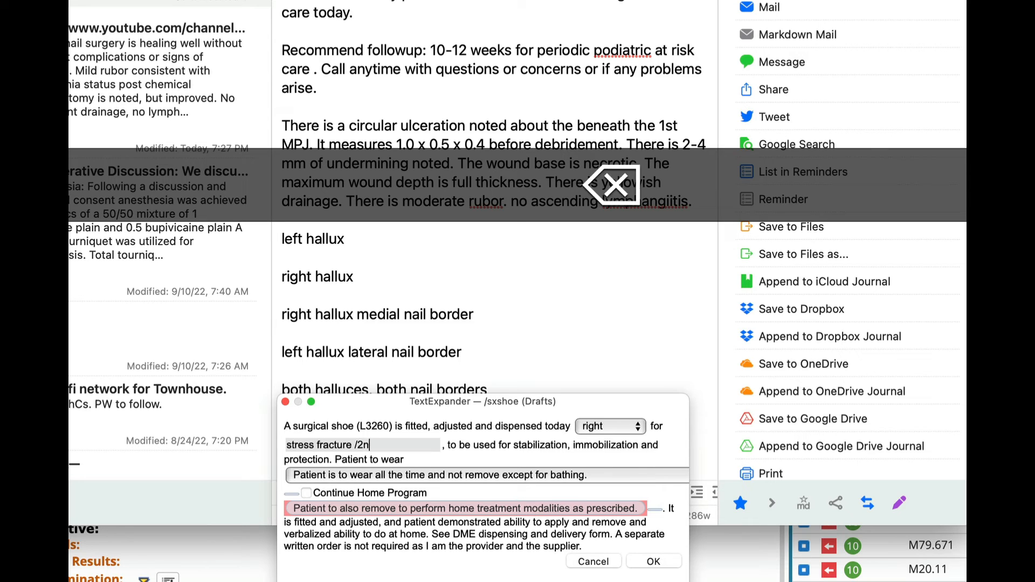
text(metatarsal)
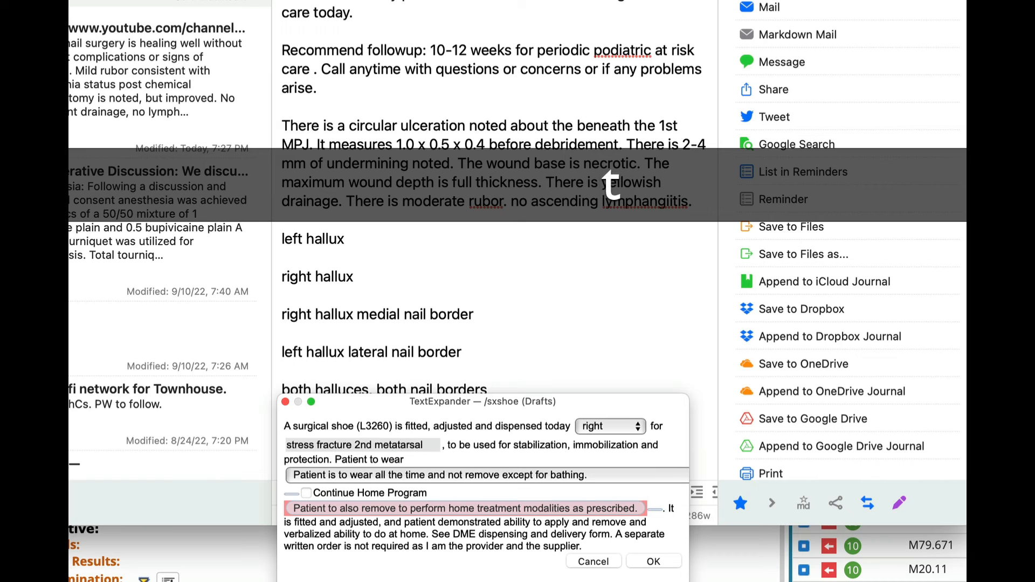
Set the wear instruction to all the time except for bathing and sleeping, and insert the surgical shoe text into the note.
click(483, 478)
click(507, 494)
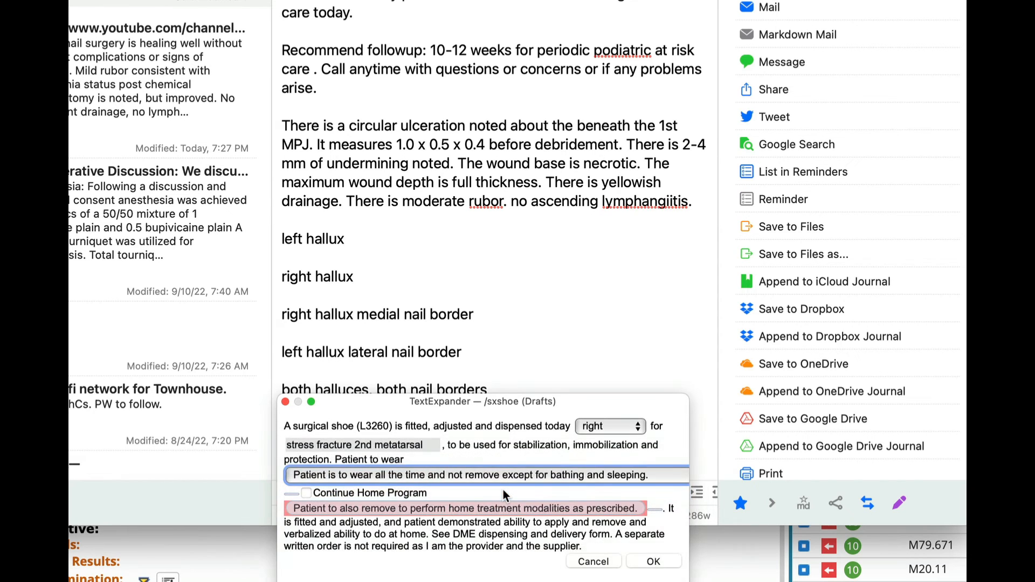
key(Return)
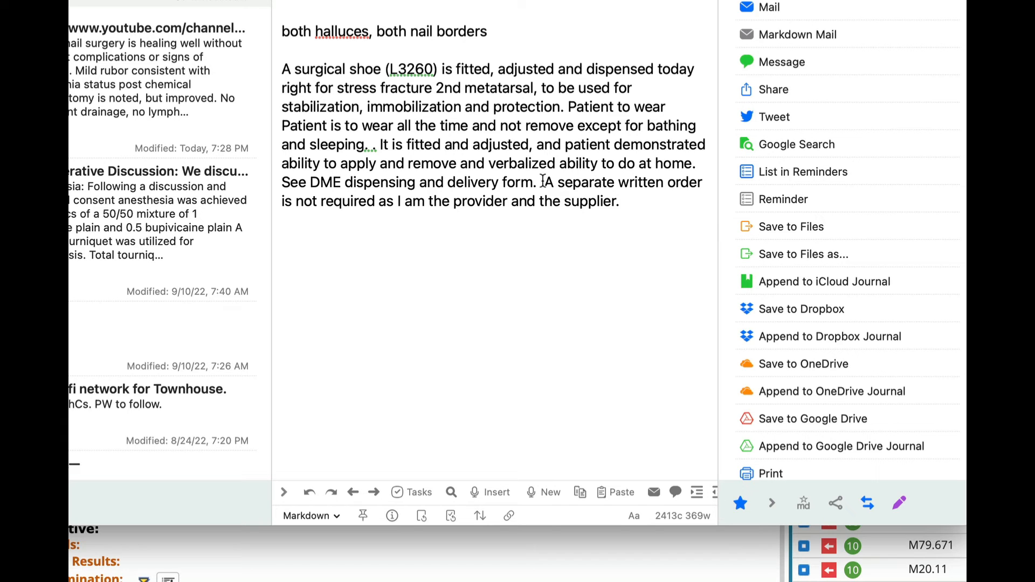
drag(544, 179, 640, 207)
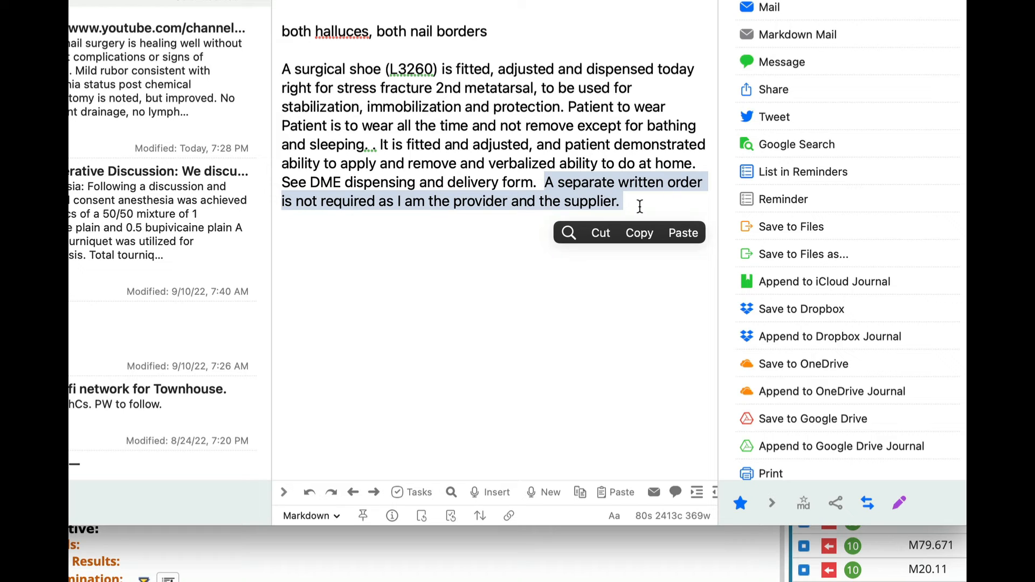
click(640, 206)
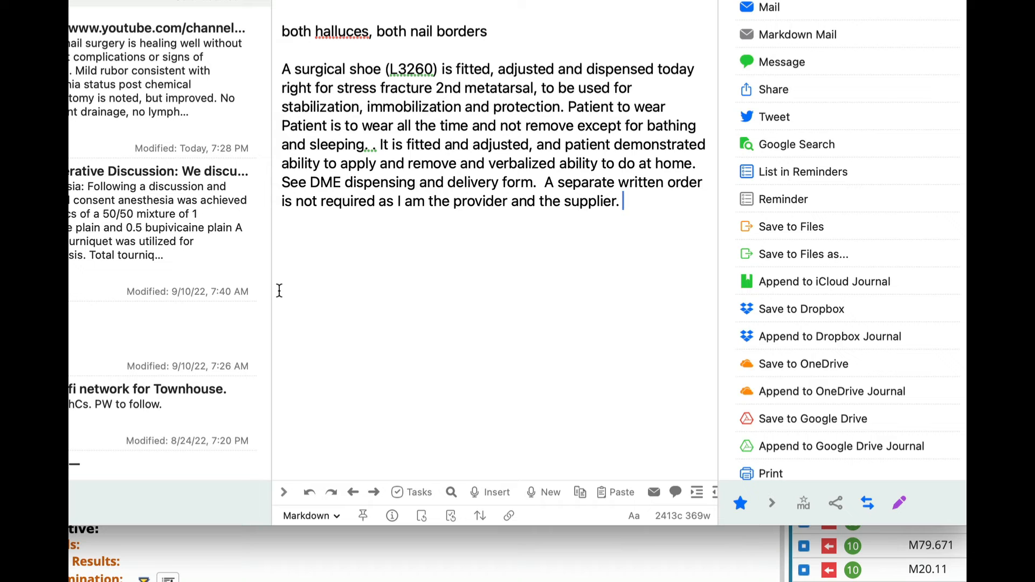
Open TextExpander and examine the shared Routine Foot Care eCW and Fracture Codes snippet groups.
key(alt+shift+super+t)
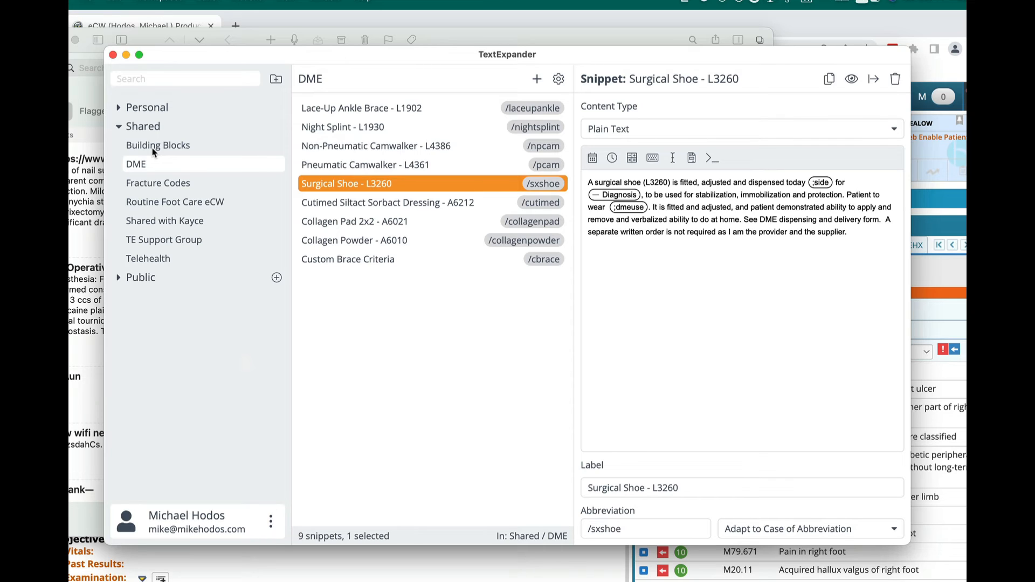
click(154, 204)
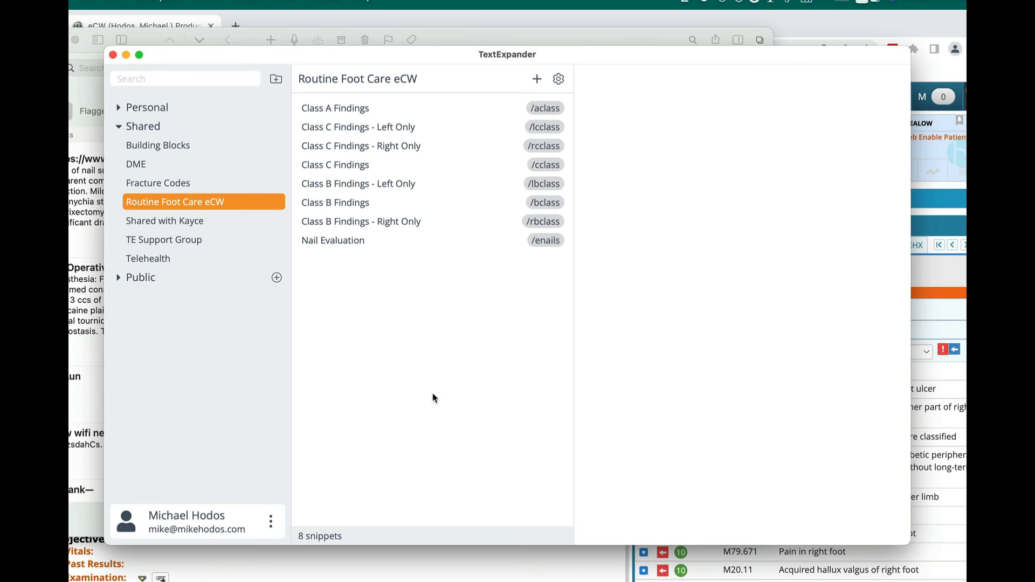
click(159, 186)
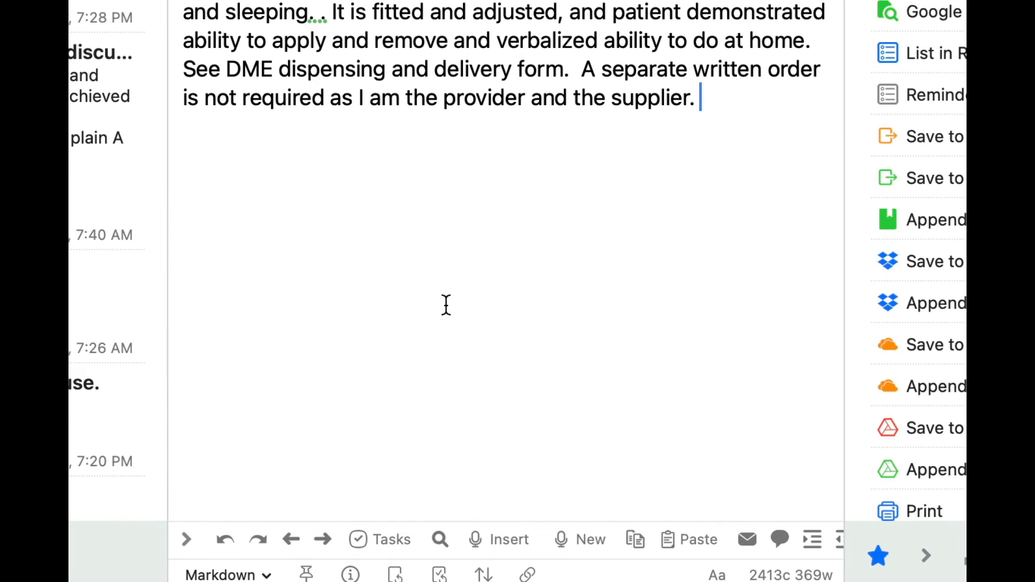
Expand the ;tfx abbreviation on a new line of the note and insert the code for Nondisplaced Fx Middle Phalanx Left.
key(Return)
key(Return)
text(;)
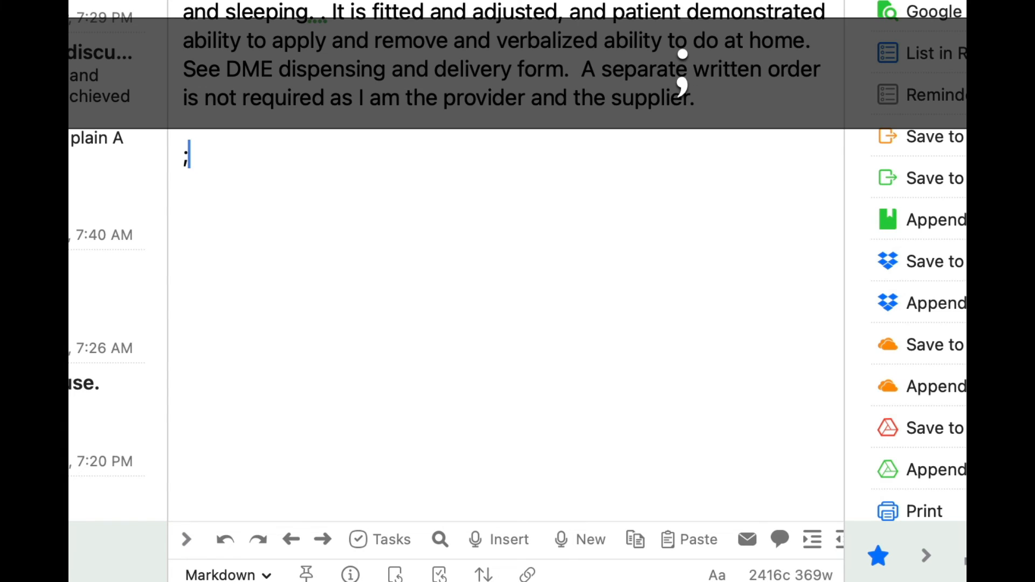
text(tfx)
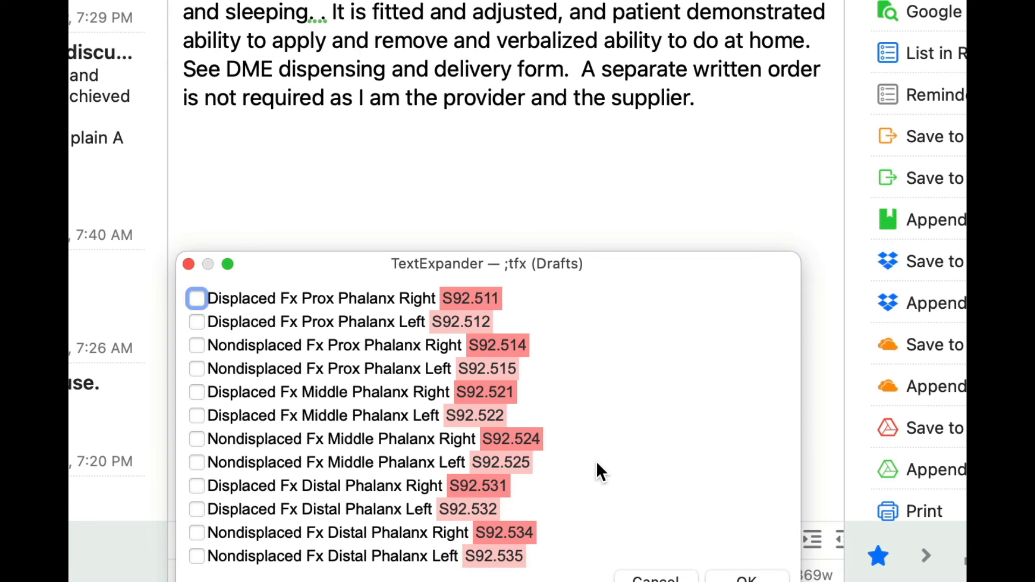
click(197, 463)
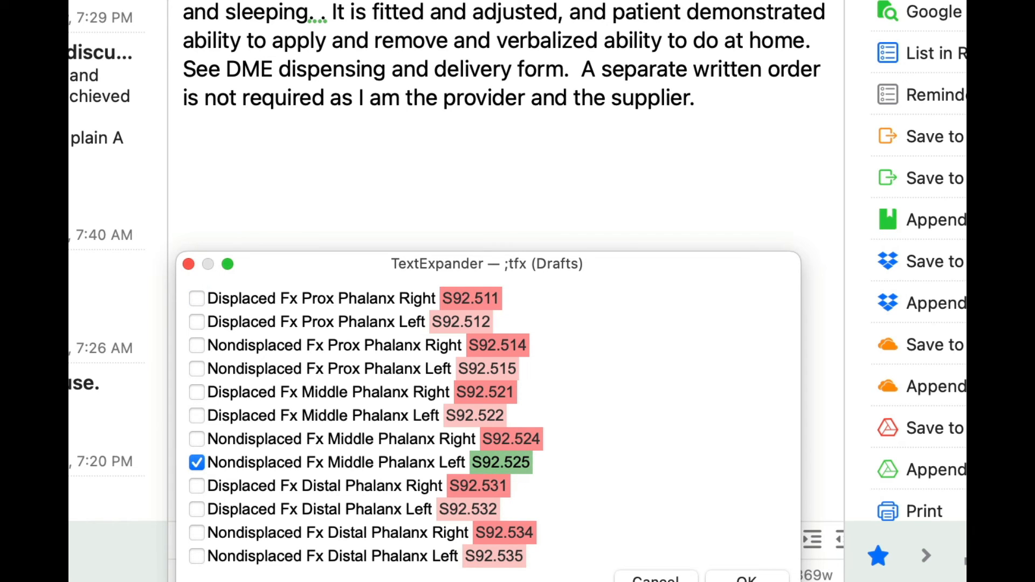
click(712, 580)
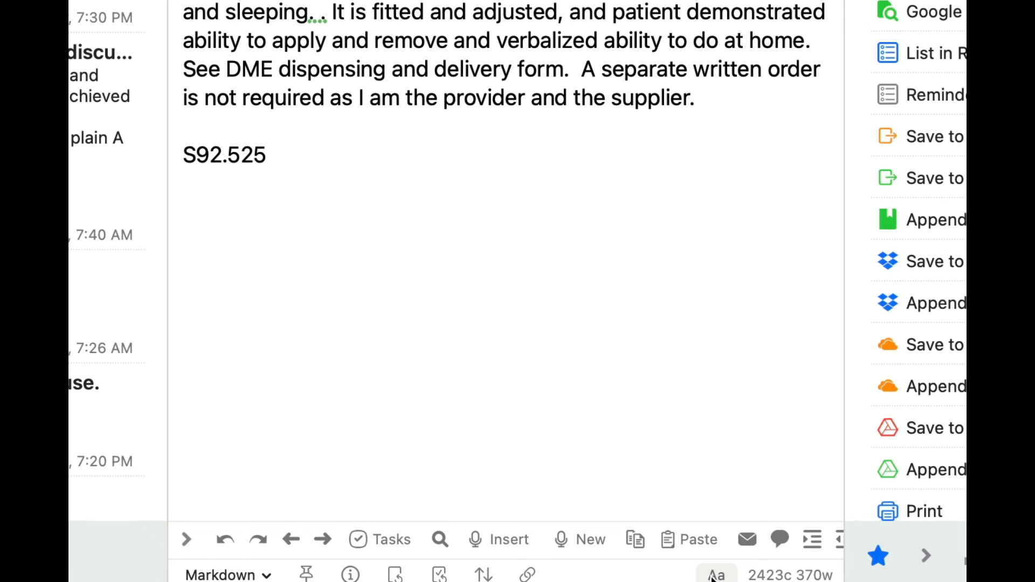
Check the abbreviations in TextExpander's shared Fracture Codes group, then close its window.
key(alt+shift+super)
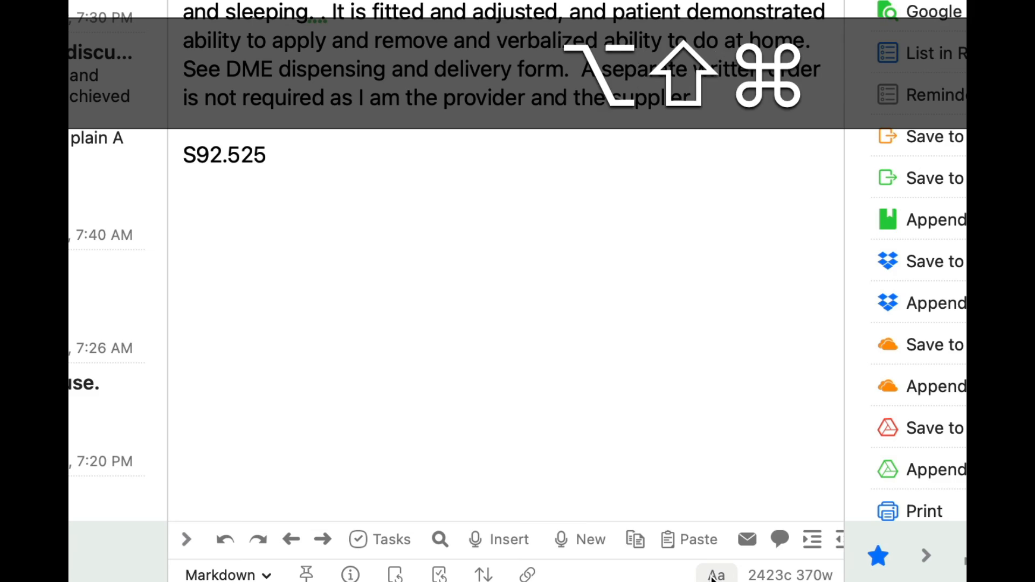
key(alt+shift+super+t)
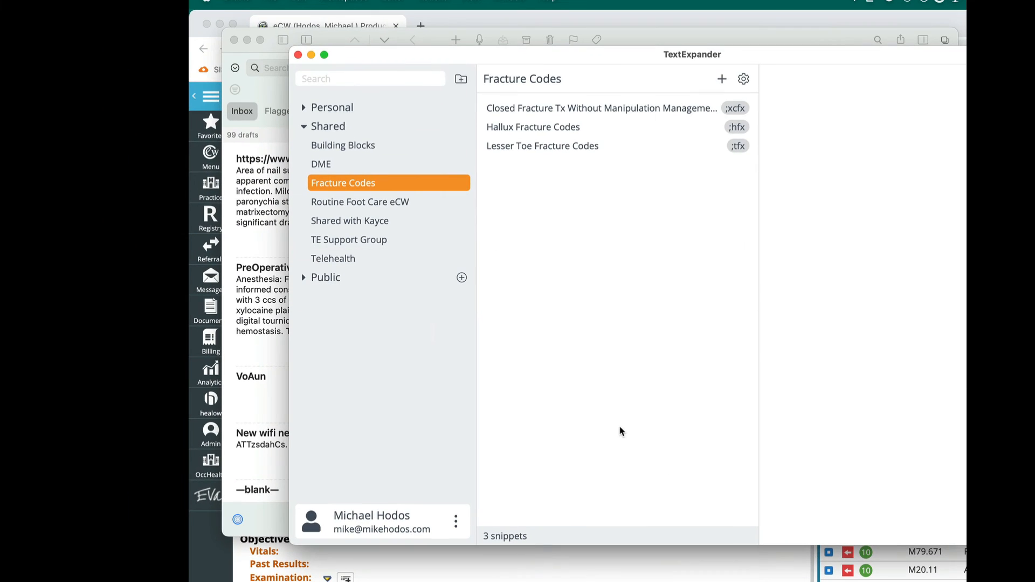
key(super+w)
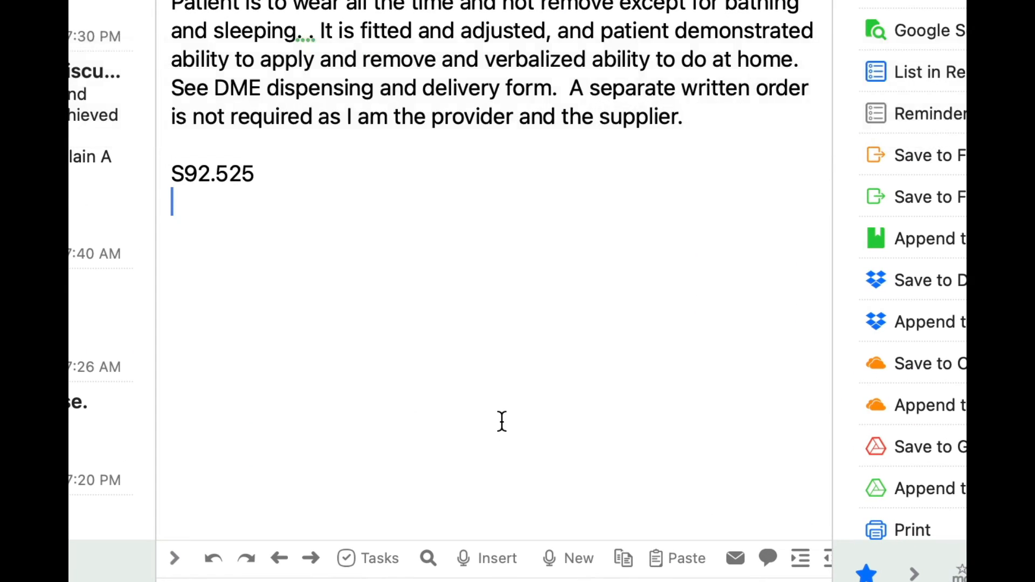
Expand the ;hfx abbreviation to examine the hallux fracture code choices, then cancel the fill-in.
key(Return)
text(;)
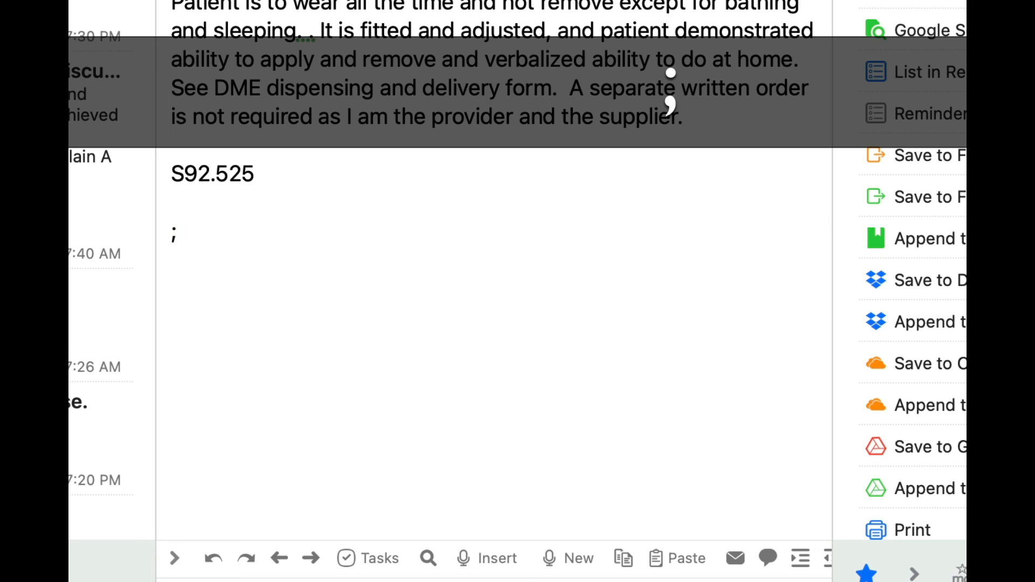
text(hfx)
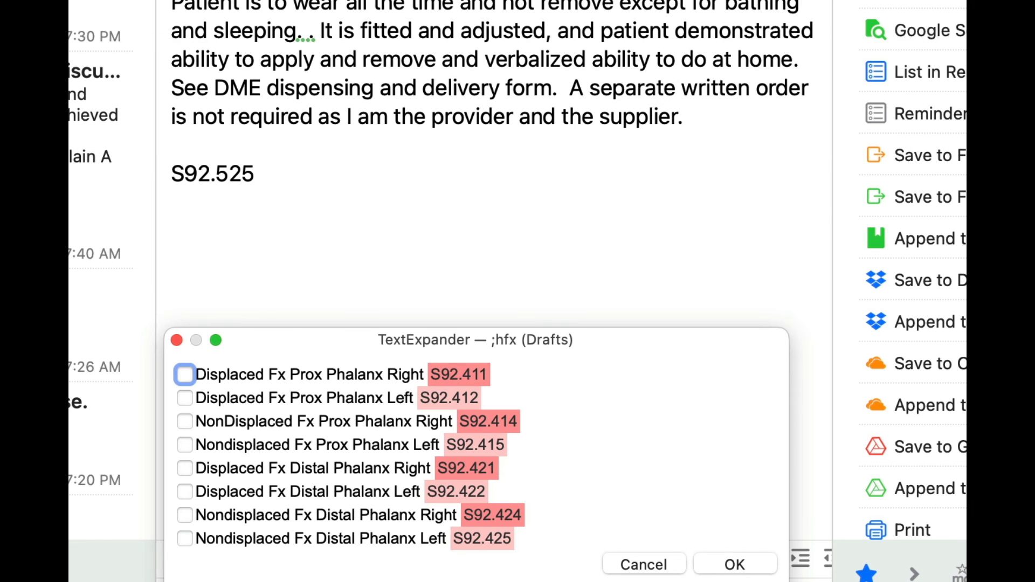
drag(417, 339, 502, 216)
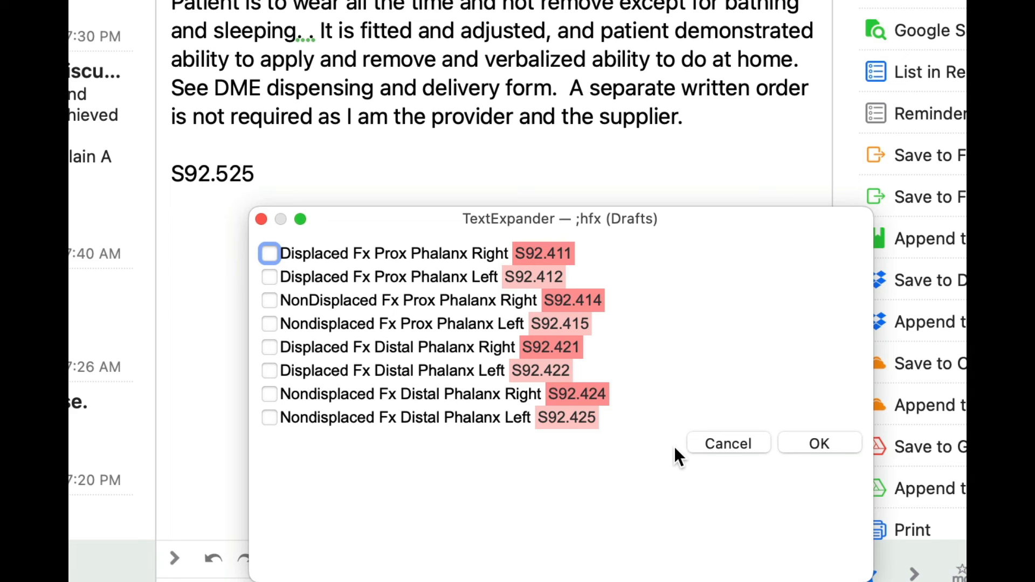
click(709, 443)
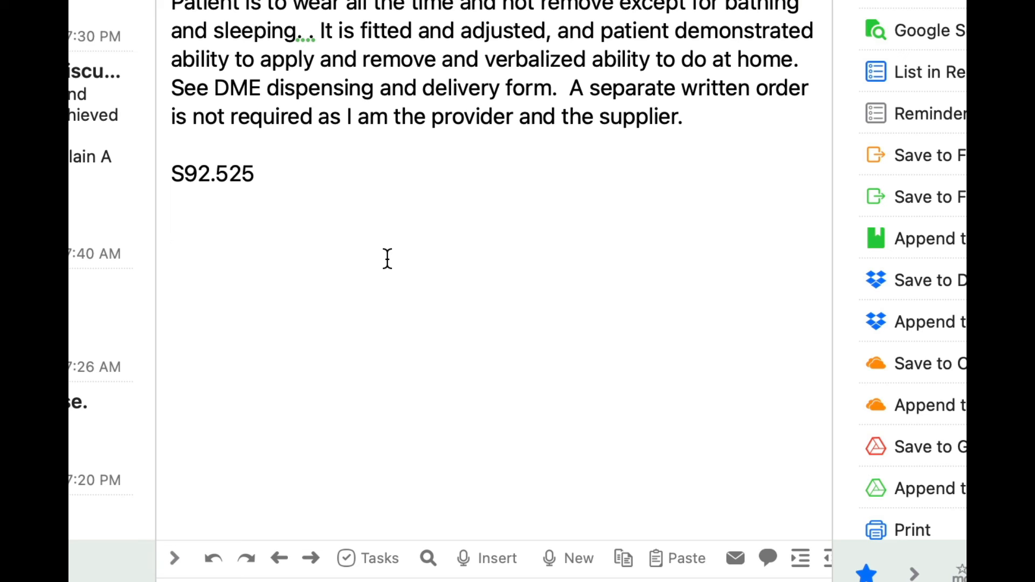
List the abbreviation prefixes "/", ";" and "/x" on separate lines below the fracture code in the note.
key(Return)
text(/)
key(Return)
text(;)
key(shift+Return)
text(/x)
key(Return)
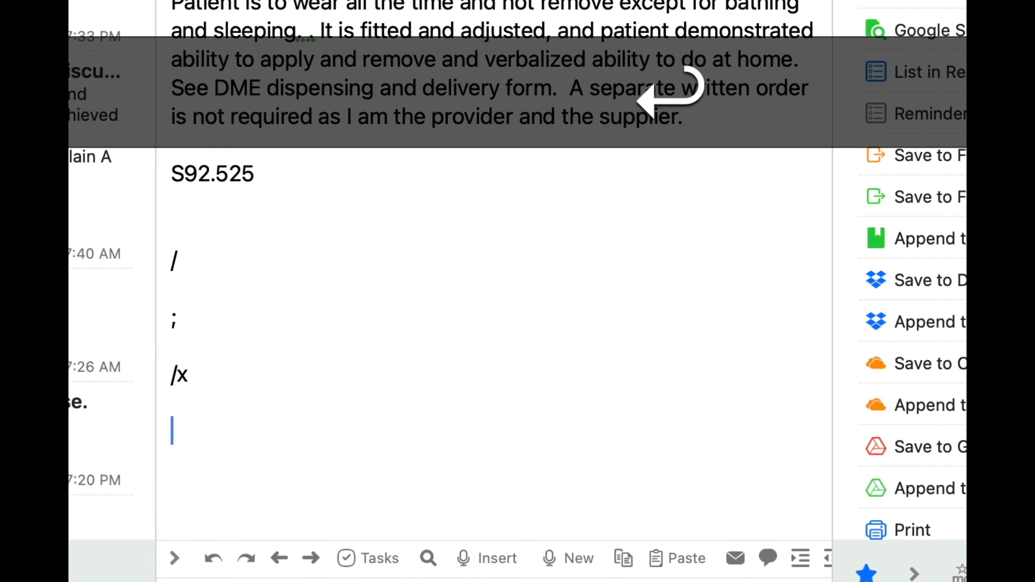
Expand the /pti abbreviation into "posterior tibial tendonitis" below the listed prefixes.
text(/)
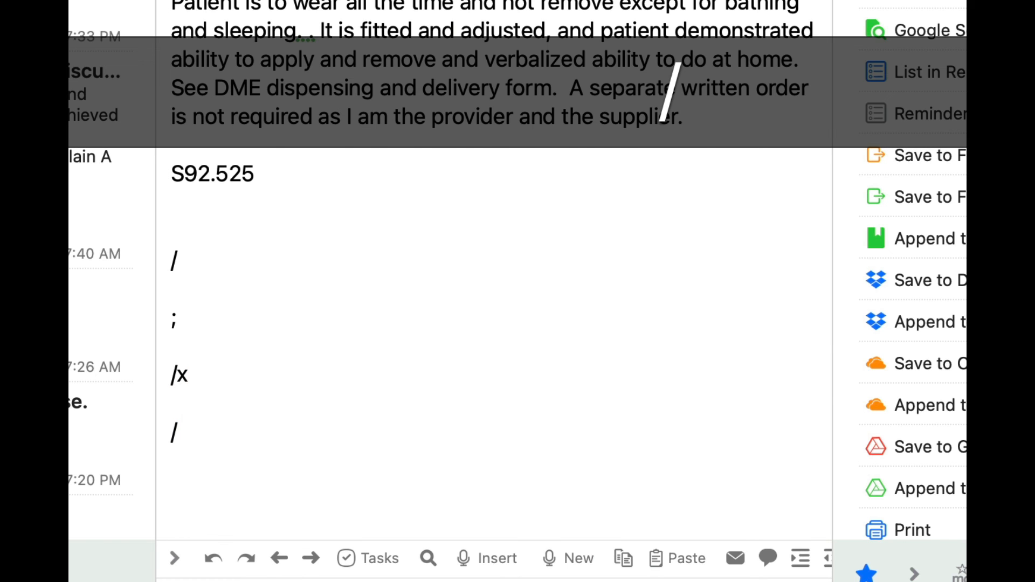
text(pt)
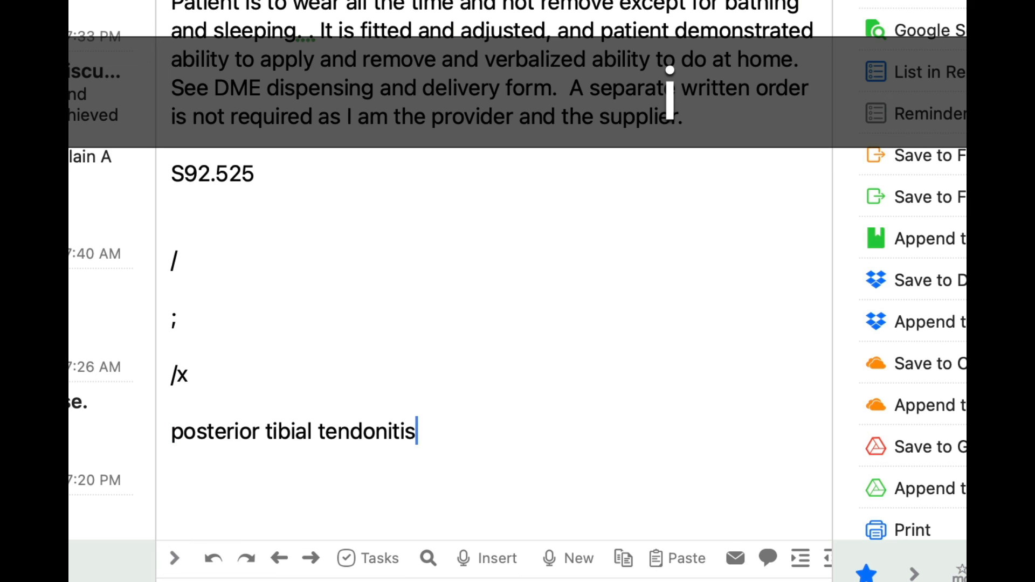
key(Return)
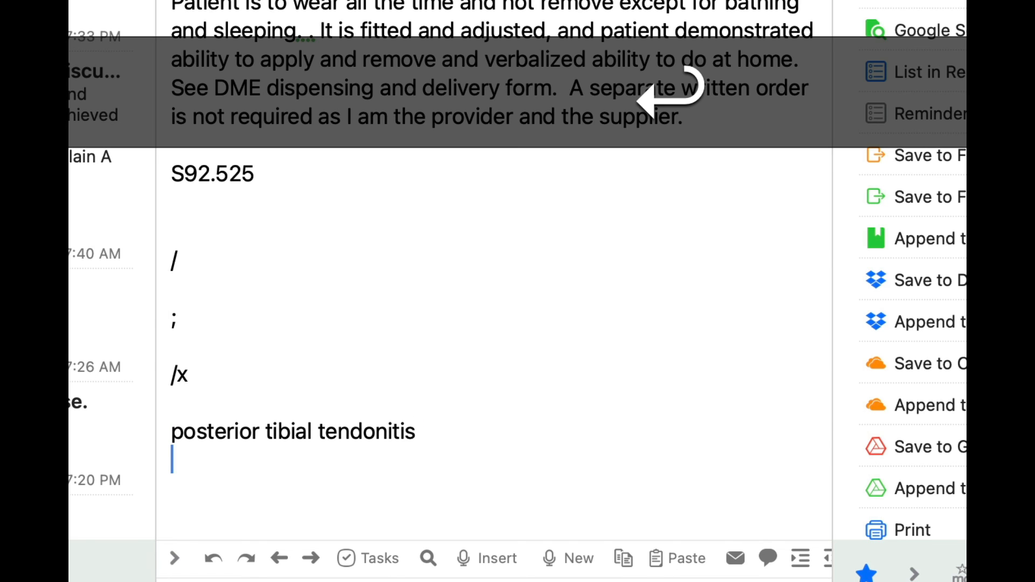
Expand the ;pti abbreviation to examine its side and location code options, then cancel the fill-in.
text(;pt)
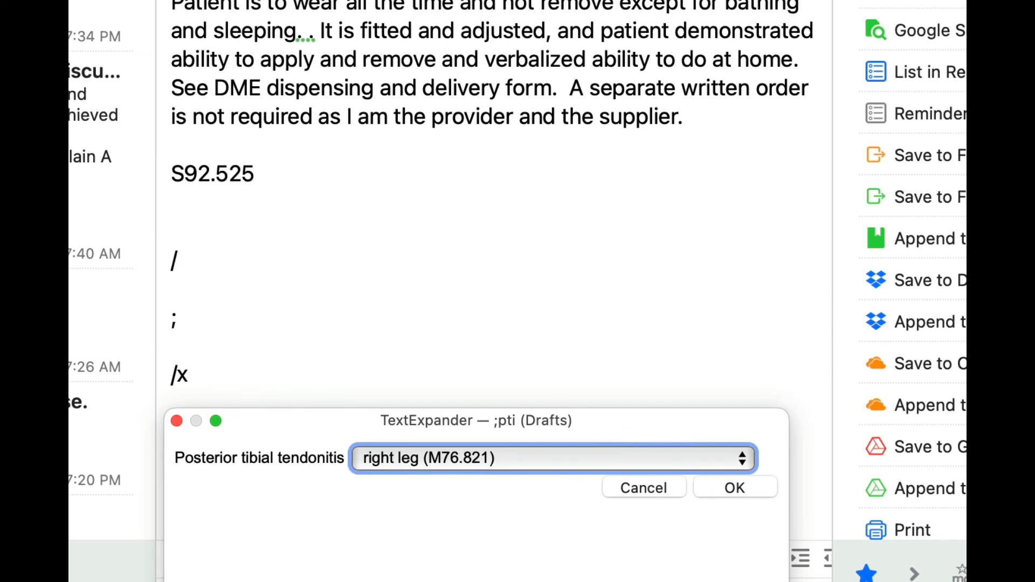
key(space)
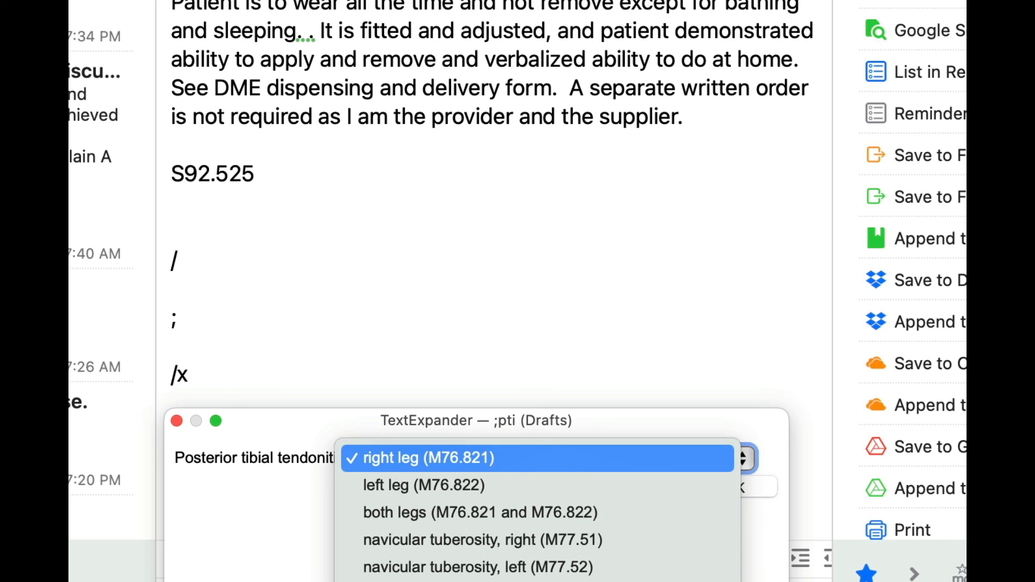
key(space)
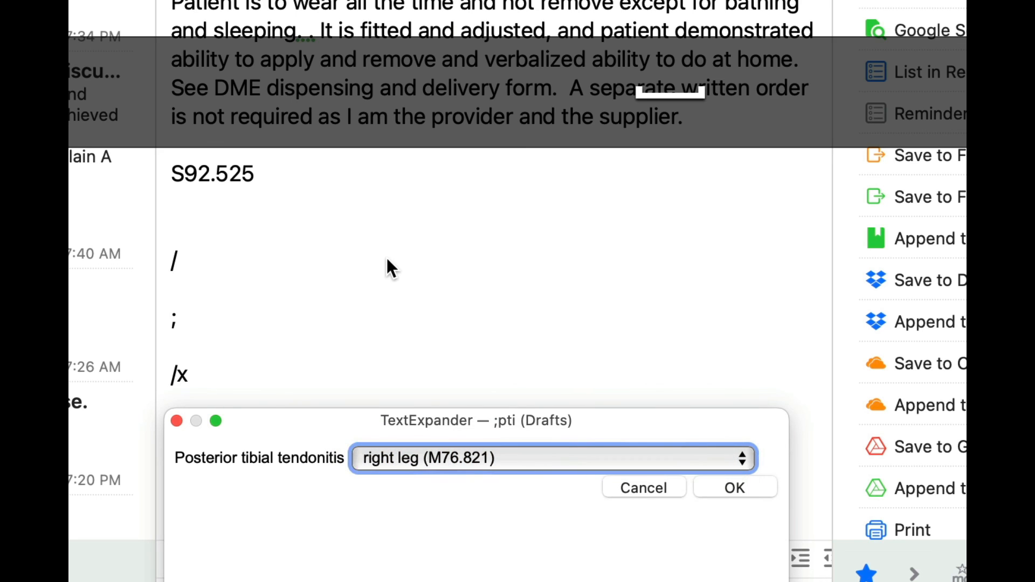
click(635, 479)
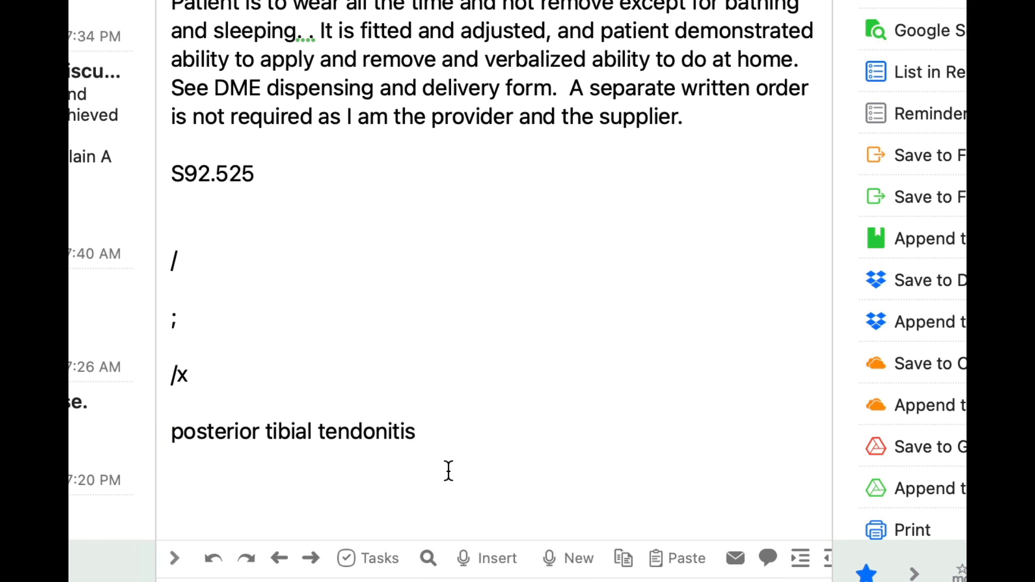
Expand the ;tfx and ;hfx abbreviations in turn to view their fracture code lists, cancelling each fill-in.
key(Return)
text(;tfx)
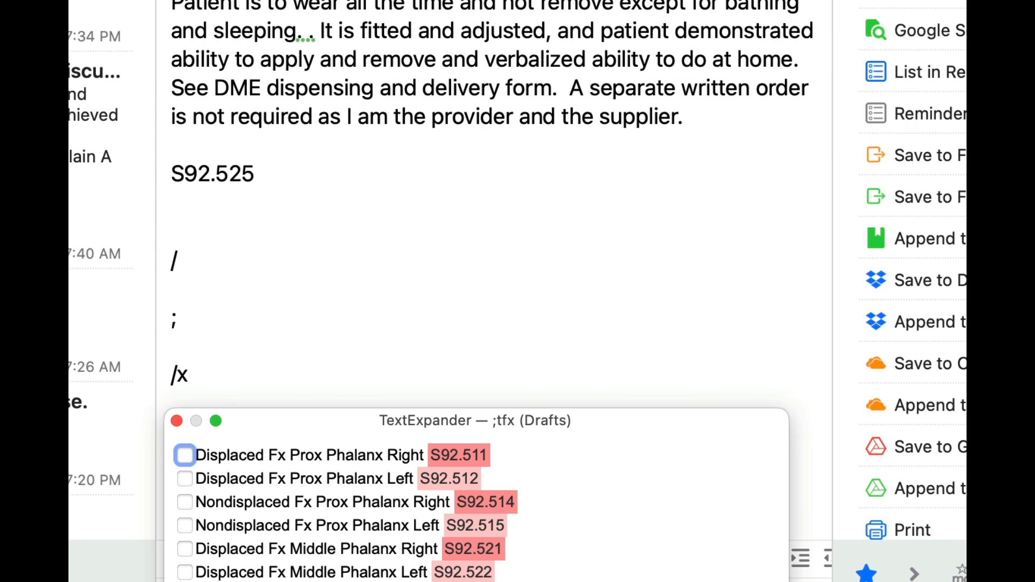
key(Escape)
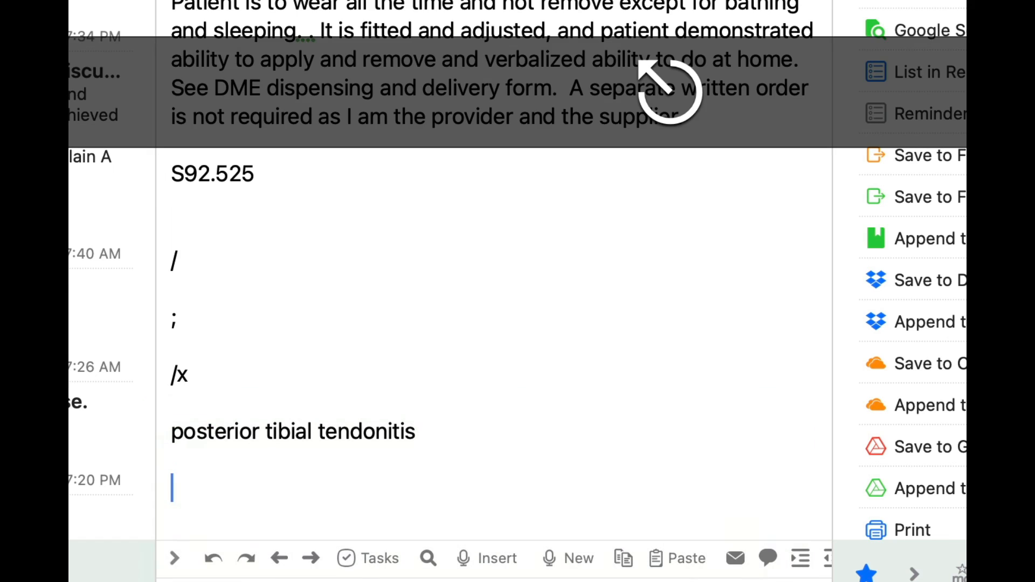
text(;hfx)
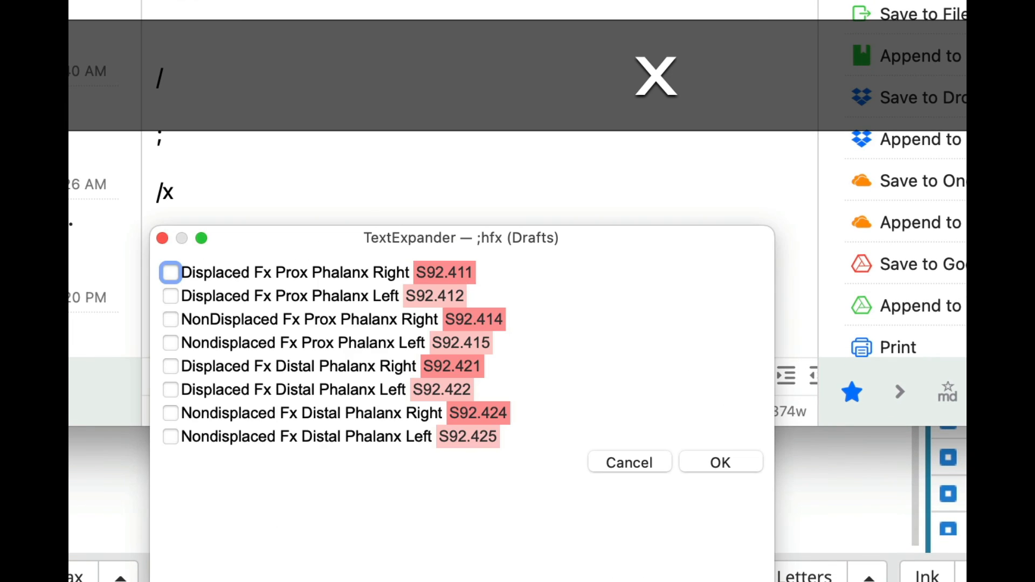
key(Escape)
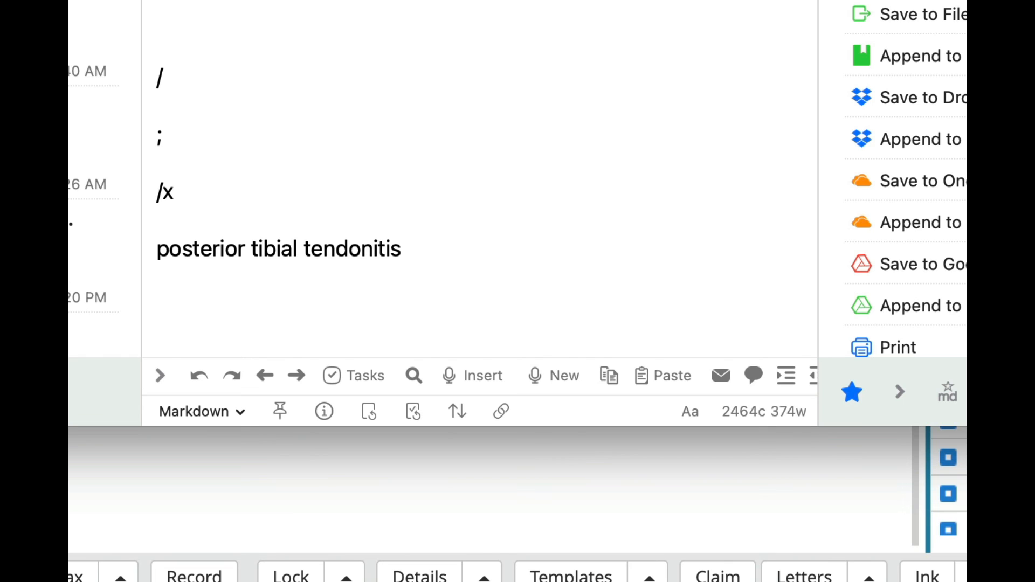
Search the TextExpander snippets for "fracture", preview the contents of the Lesser Toe Fracture Codes result, and close the search.
key(super+slash)
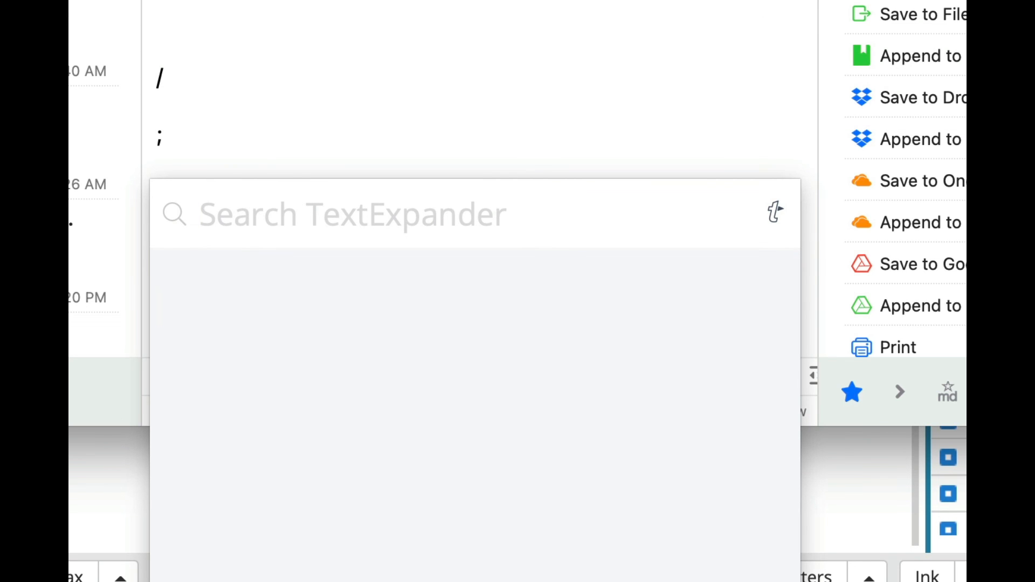
text(fracture)
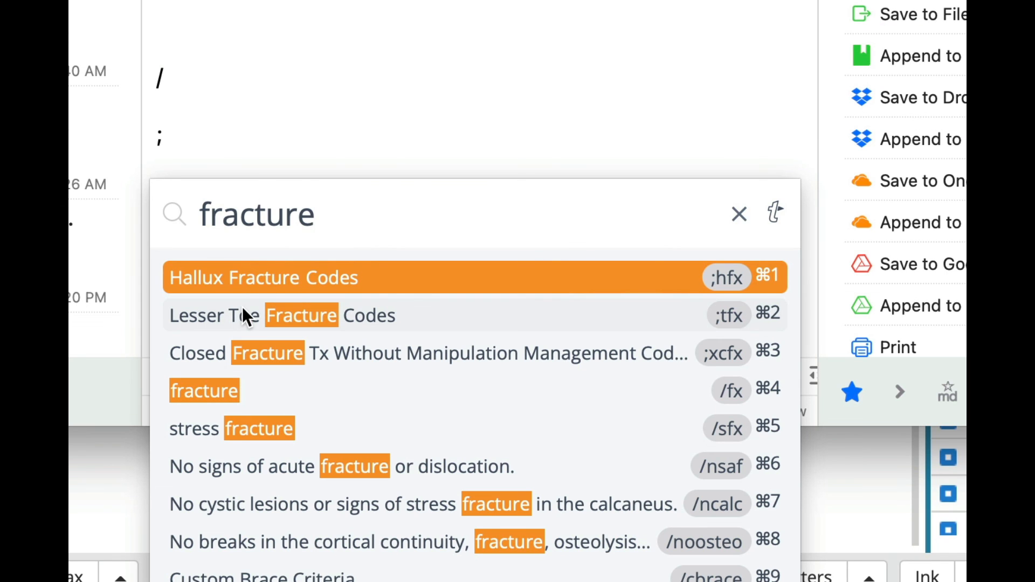
mouse_move(241, 307)
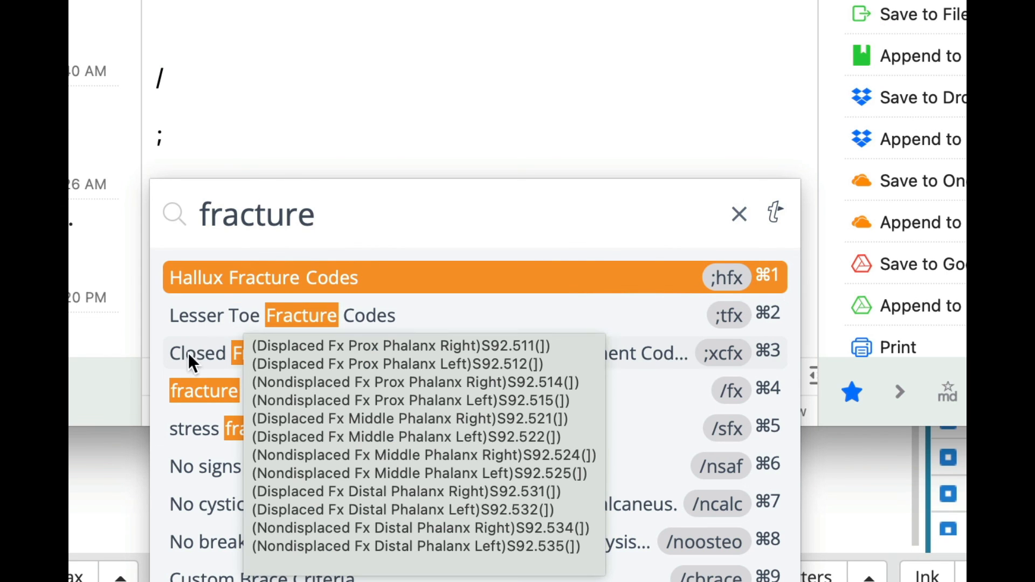
mouse_move(163, 360)
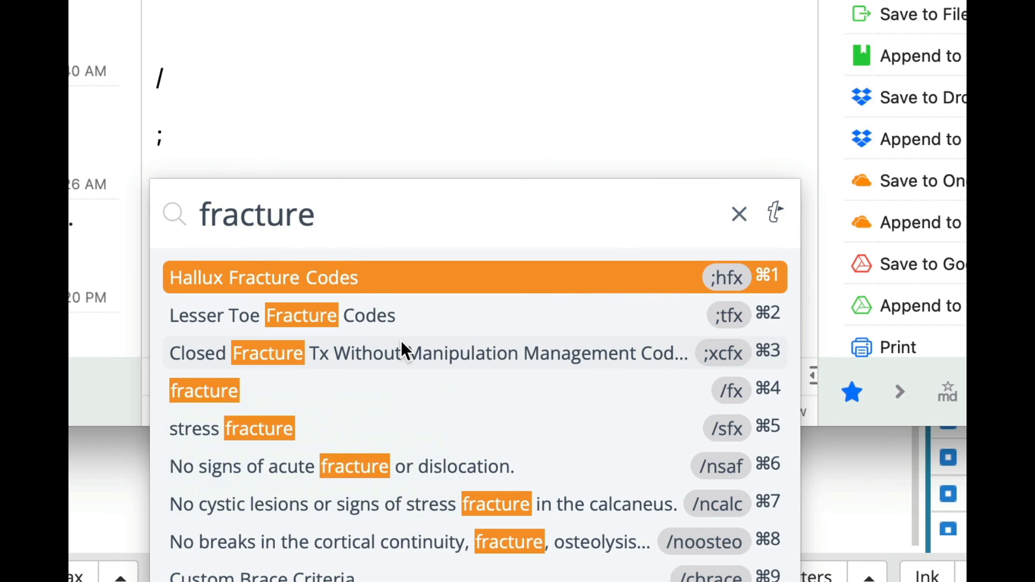
mouse_move(400, 348)
key(Escape)
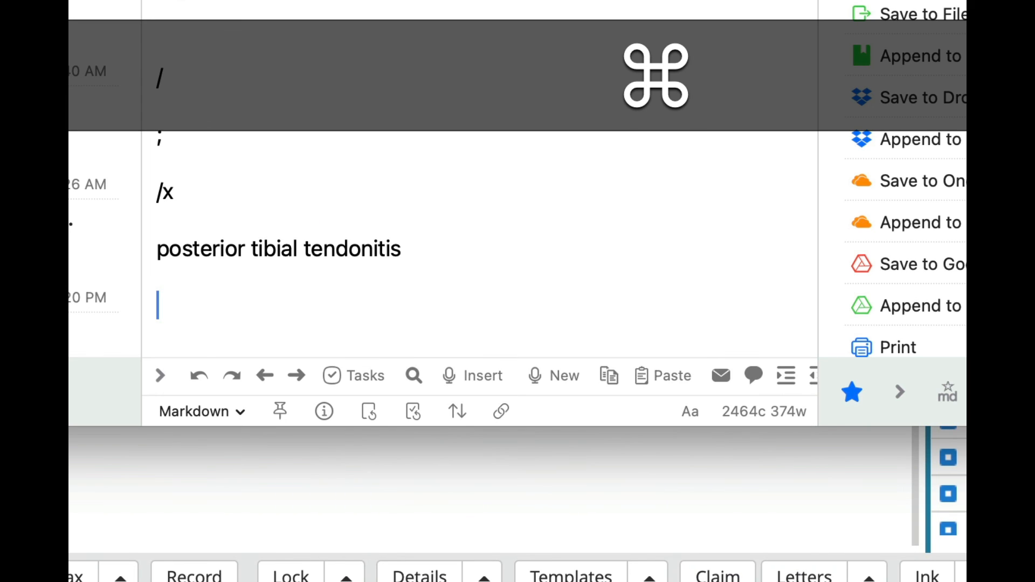
Repeat the snippet search for "fracture" to check the abbreviation for Hallux Fracture Codes, then dismiss it.
key(super+slash)
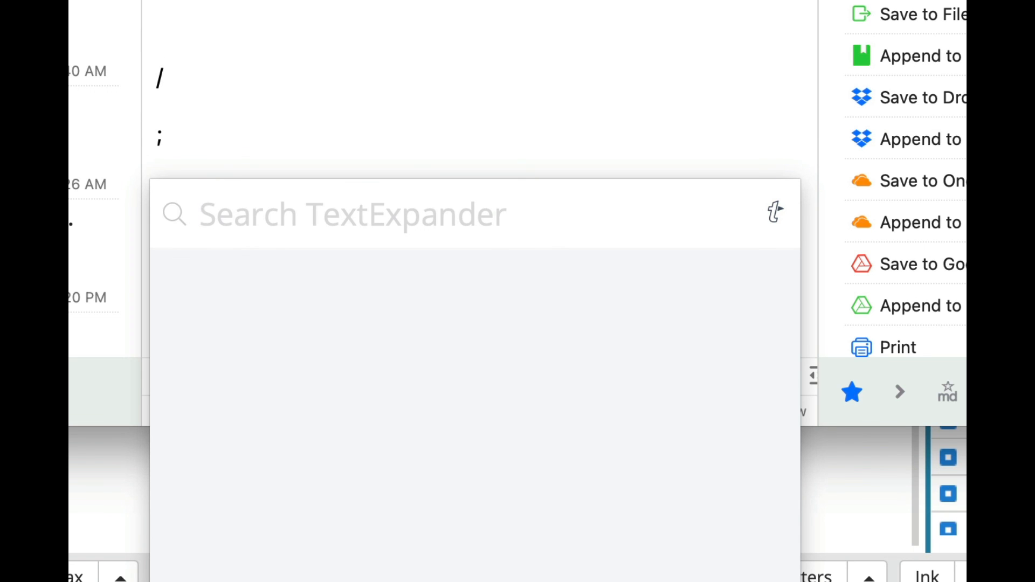
text(fracture)
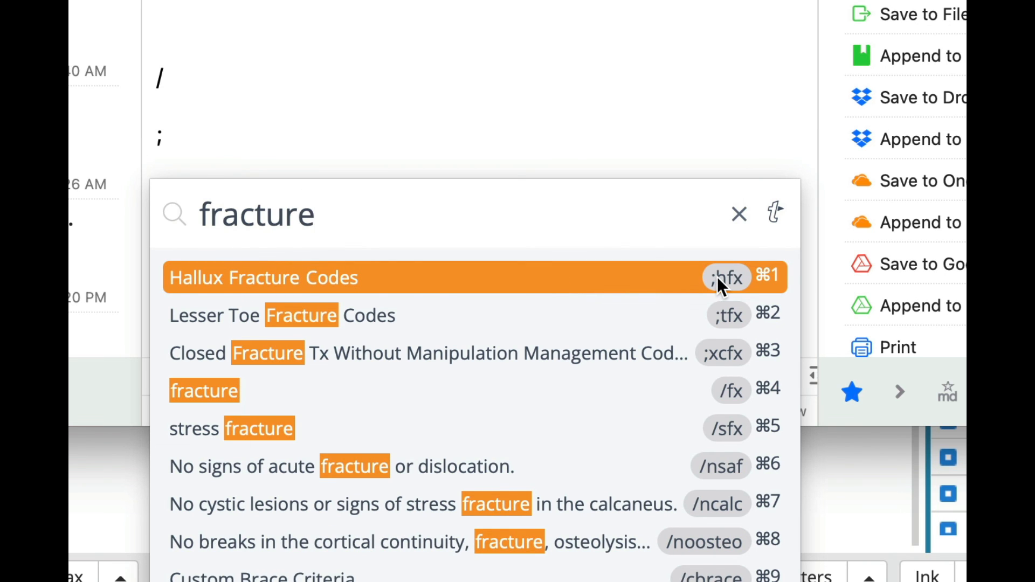
mouse_move(717, 276)
click(445, 147)
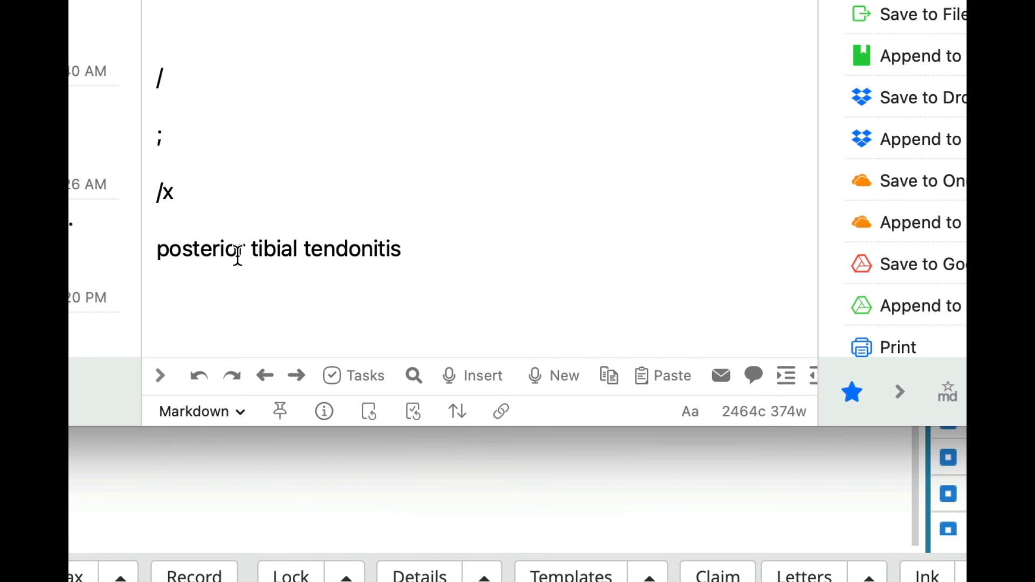
click(199, 303)
text(wwww=)
key(BackSpace)
key(BackSpace)
text(.)
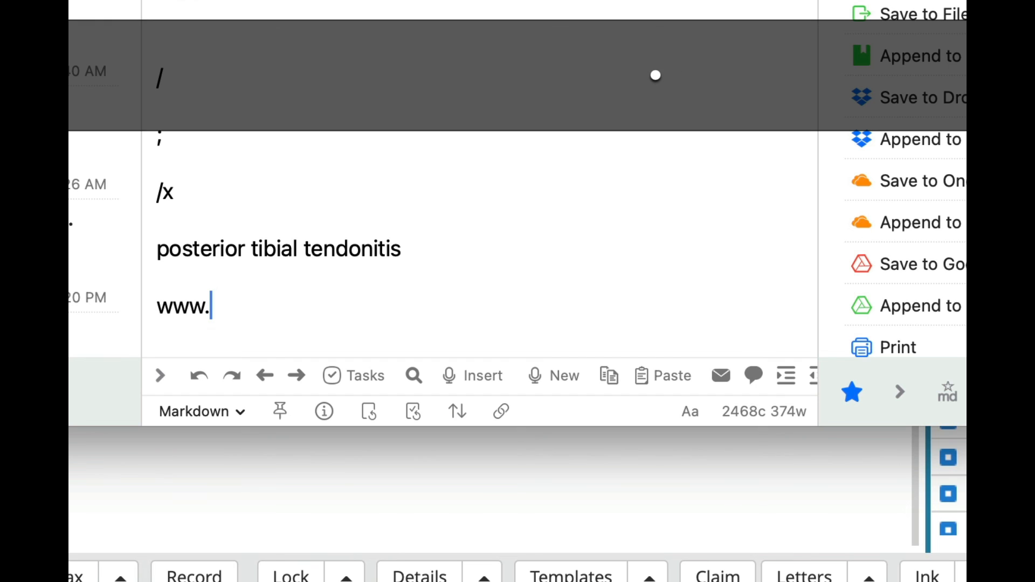
text(textexpander.com)
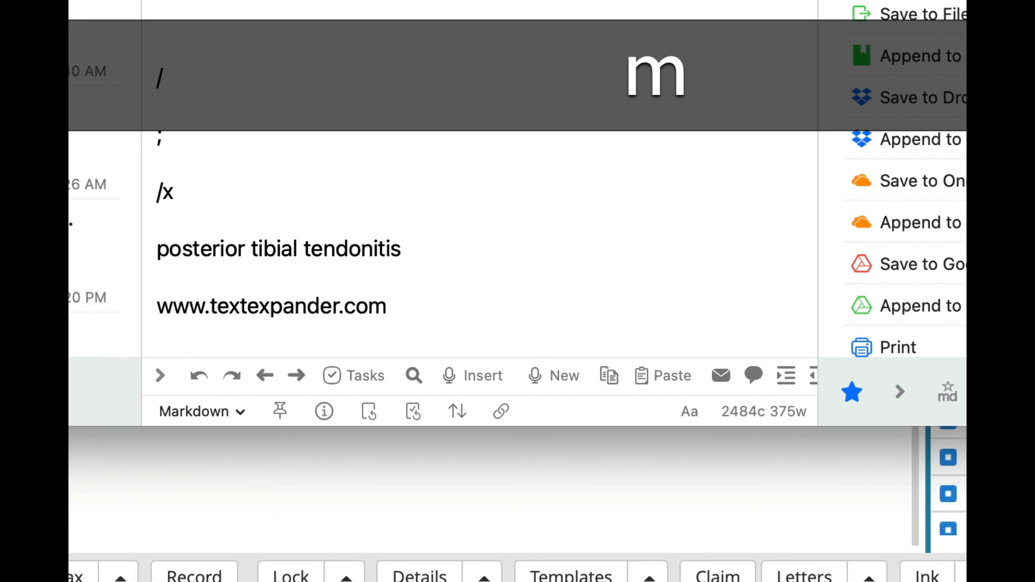
key(Return)
key(Return)
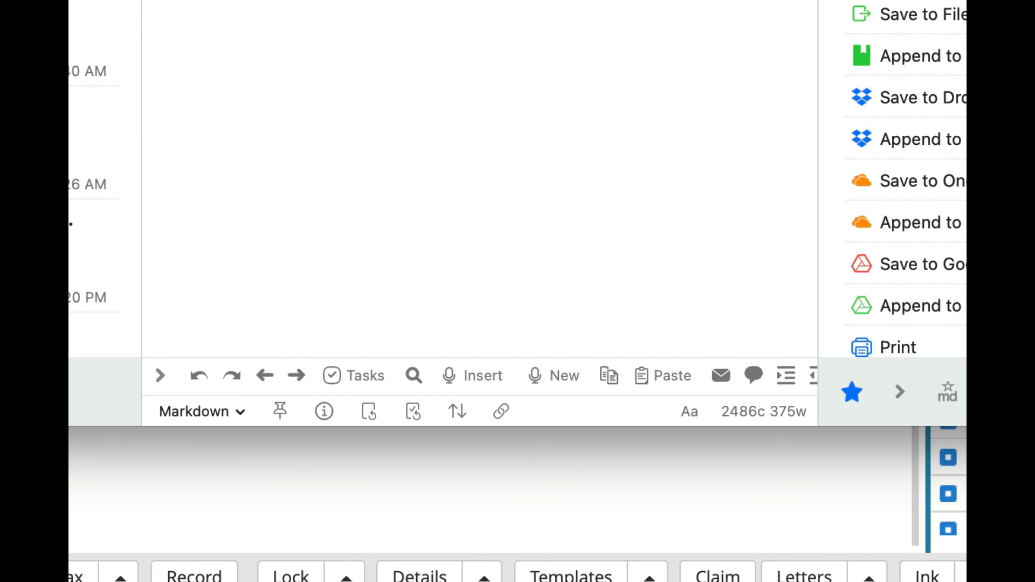